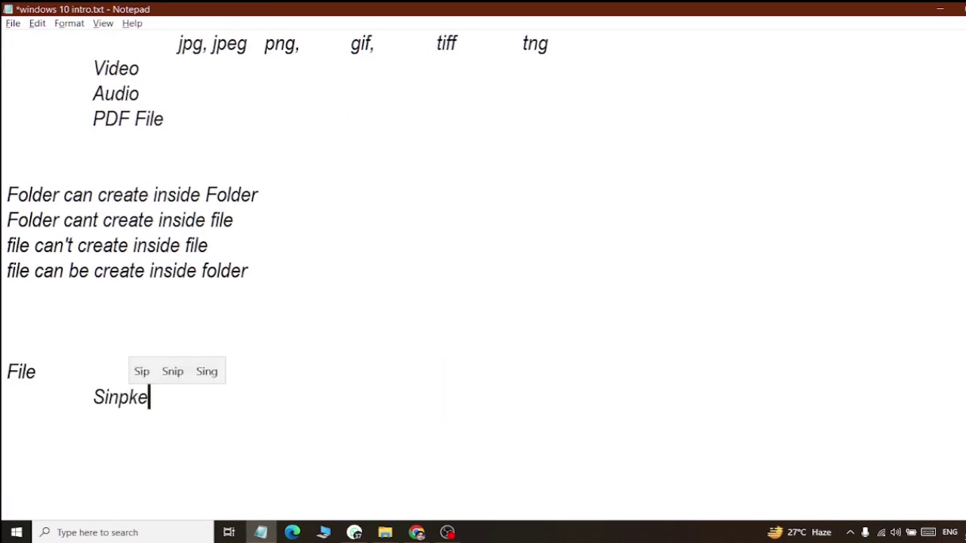
Step: Replace the misspelled entry under the File heading with the label "Simple Text File:" followed by a tab space
key(BackSpace)
key(BackSpace)
key(BackSpace)
key(BackSpace)
key(BackSpace)
key(BackSpace)
key(BackSpace)
text(Si)
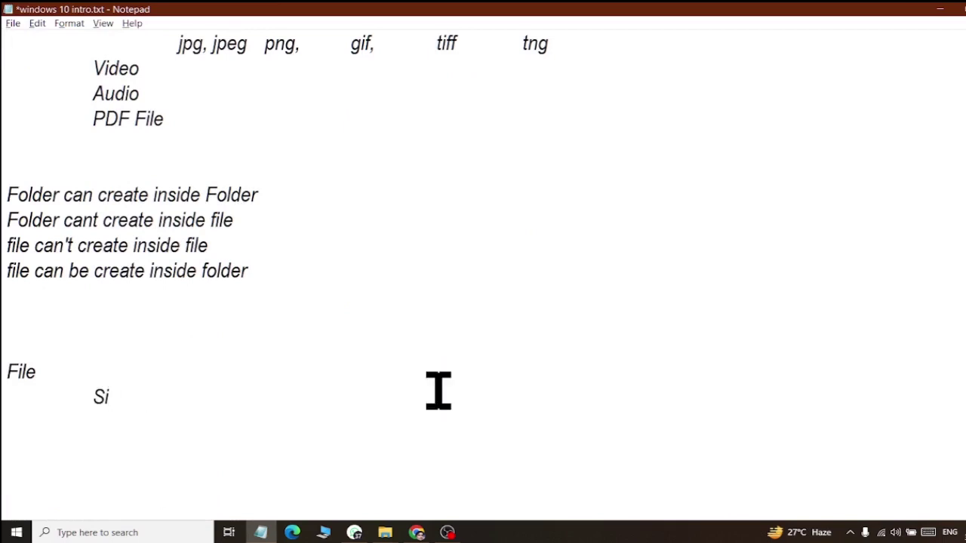
text(mple Text File)
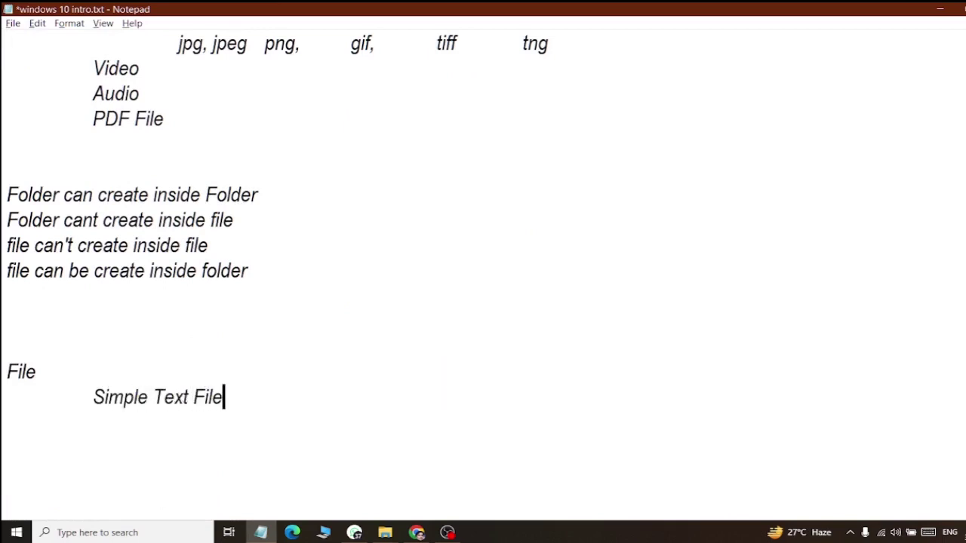
text(,)
key(BackSpace)
text(:)
key(Tab)
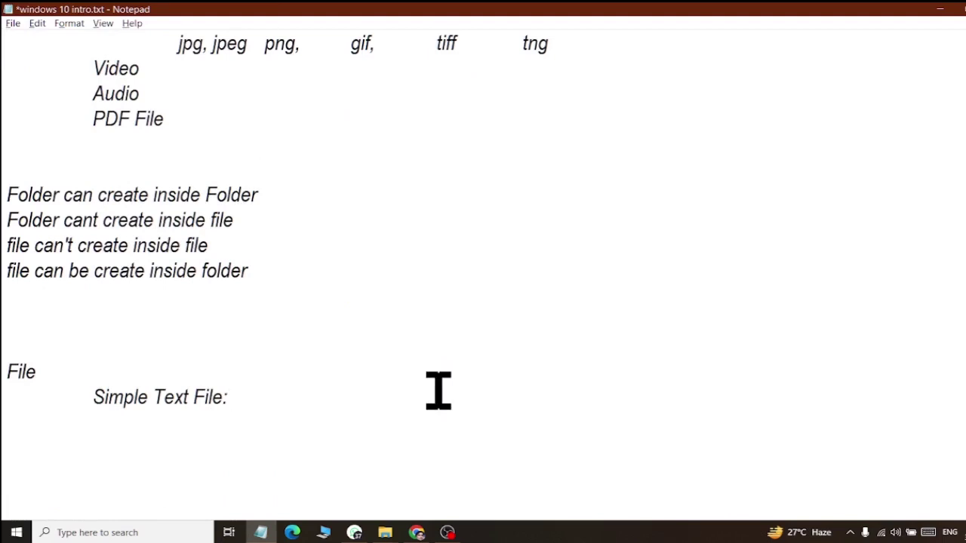
Step: Write the definition "a file that can store text mean letter, symbols numbers, words, paragraph," after the Simple Text File label
text(w)
key(BackSpace)
text(a fi)
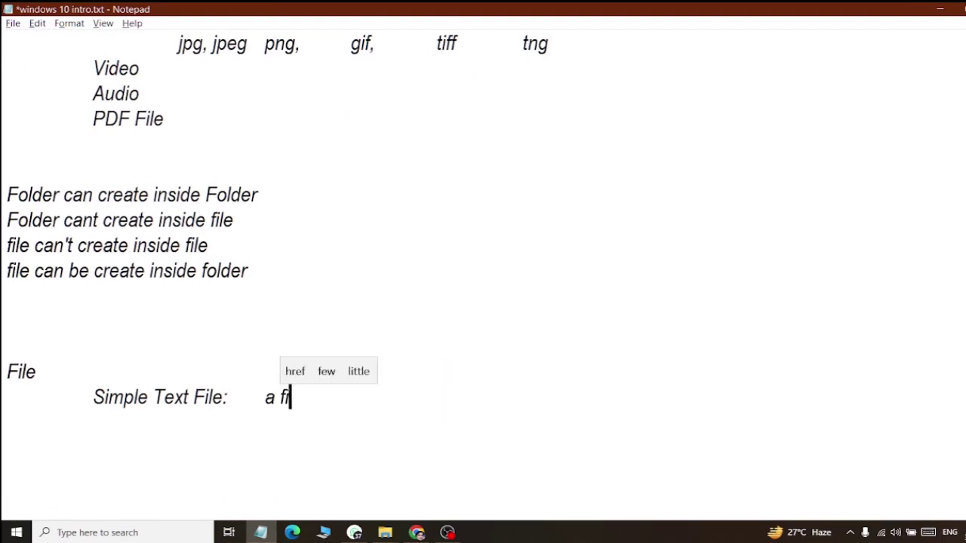
text(le that ca)
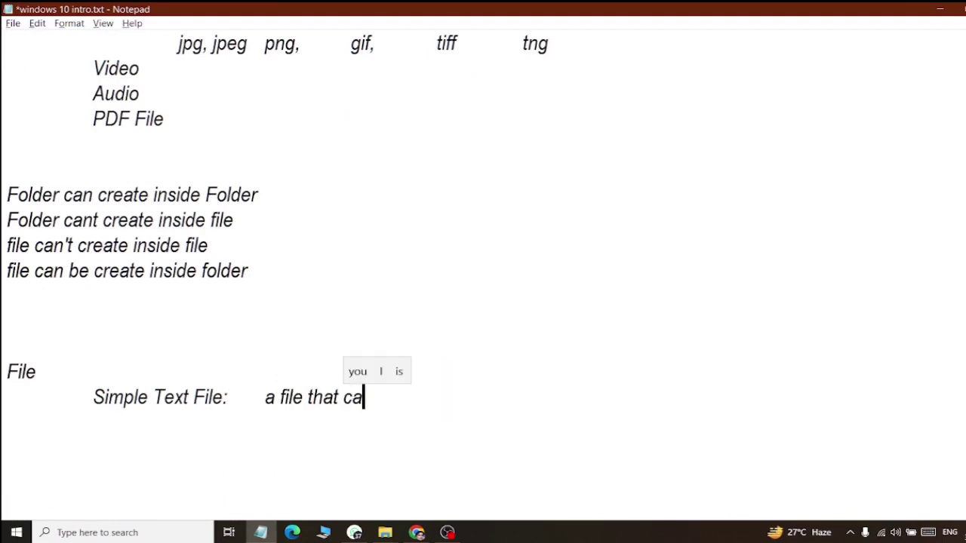
text(n store )
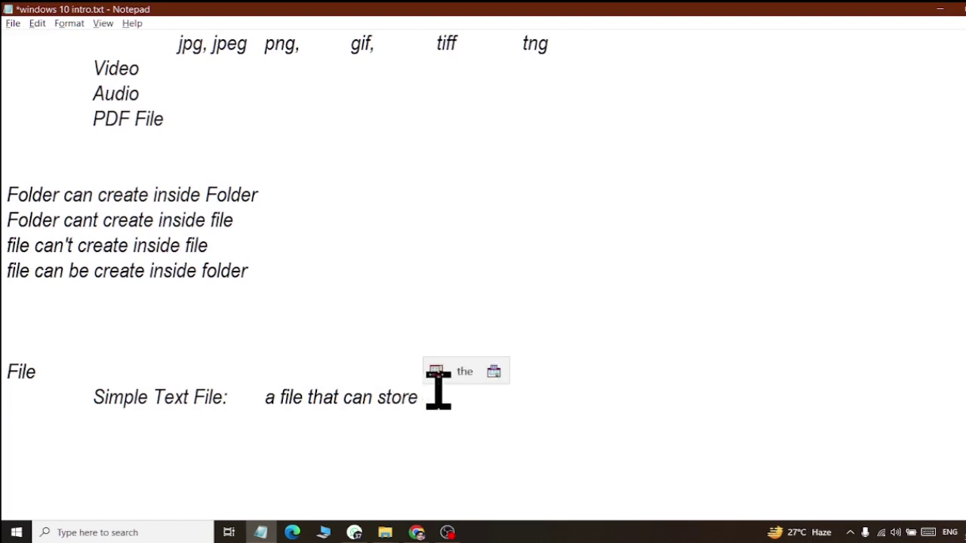
text(text mea)
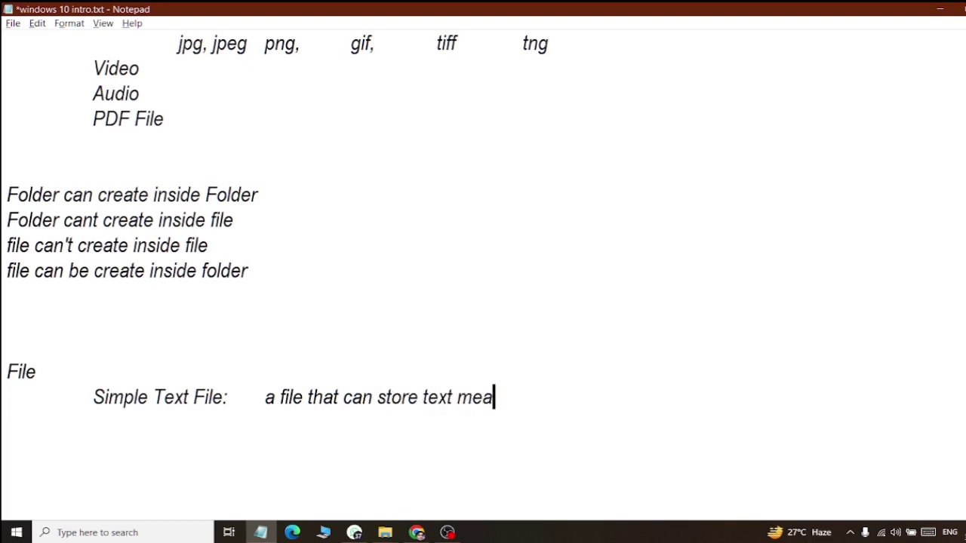
text(n letter, )
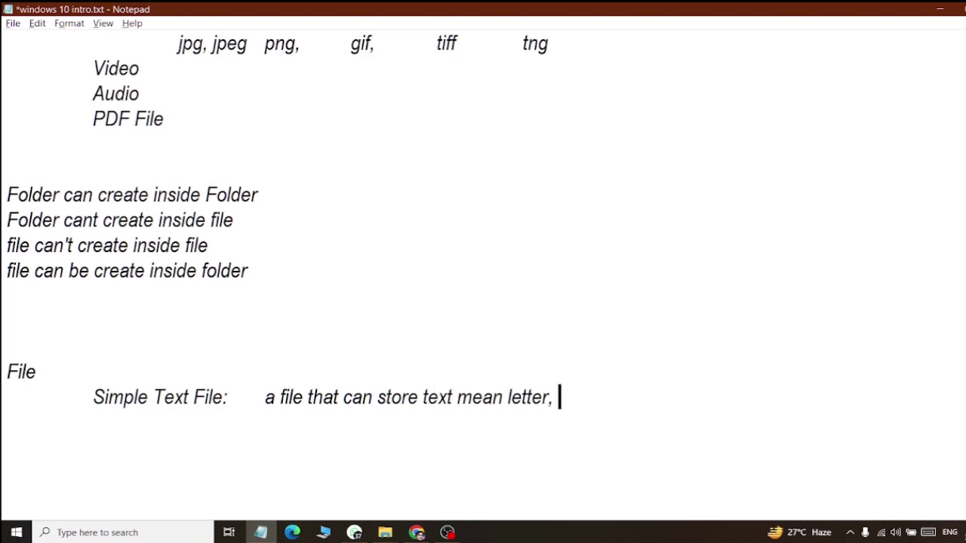
text(symbols)
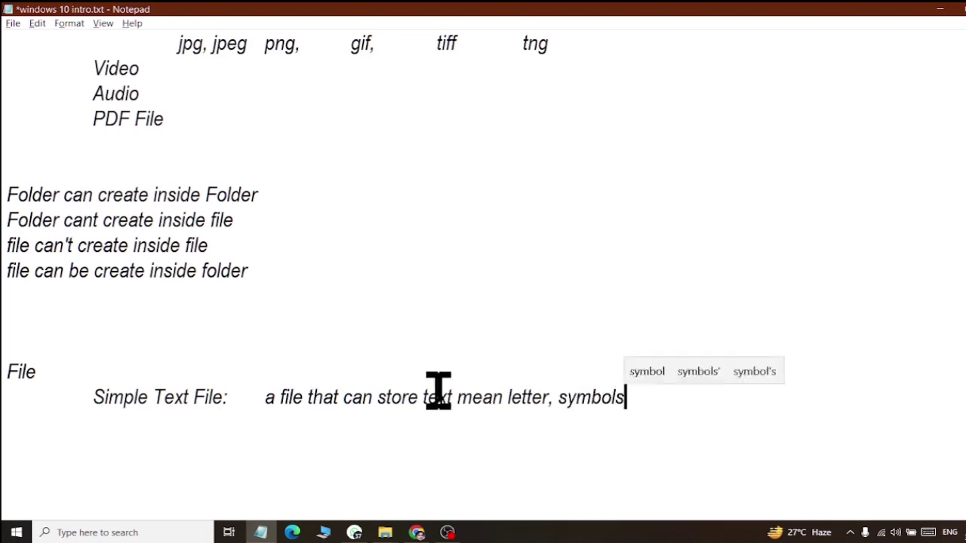
text( numbers, )
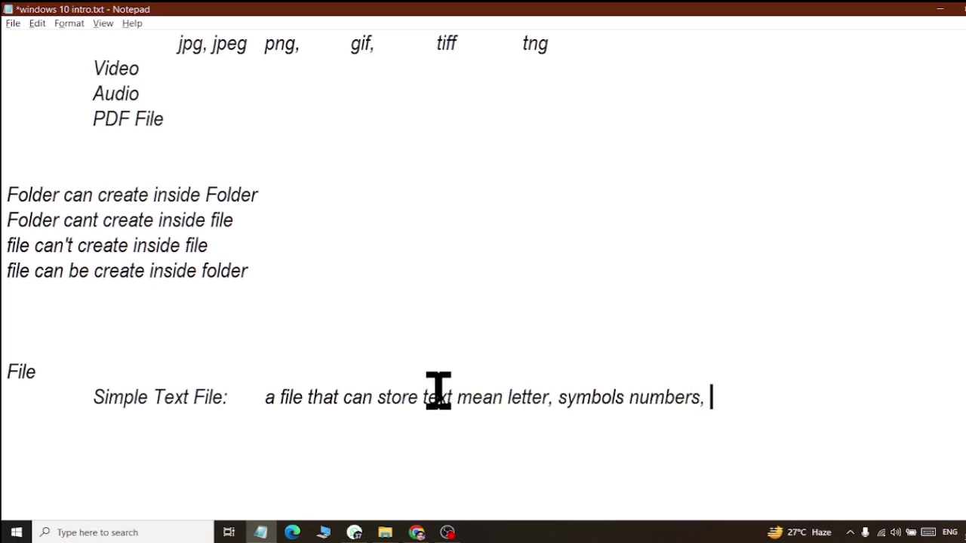
text(words, par)
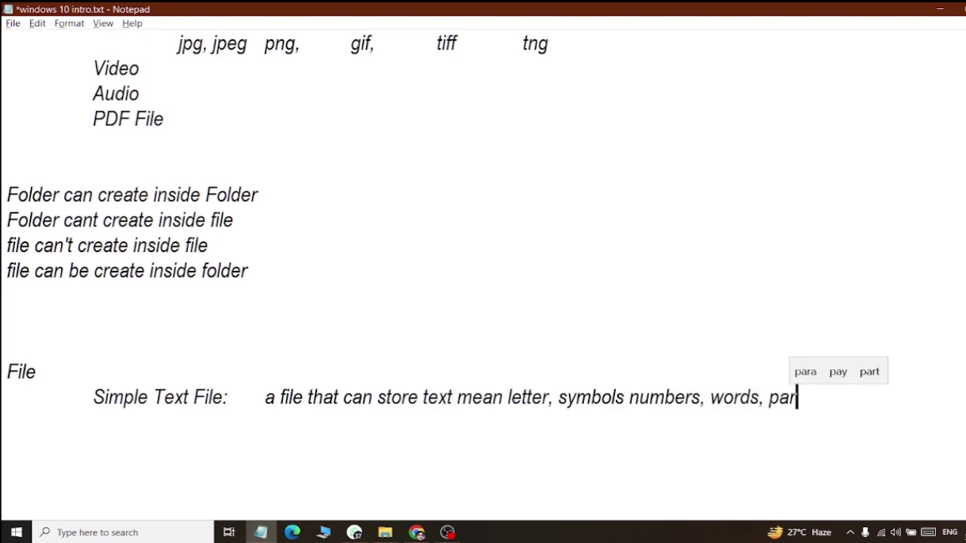
text(agraph,)
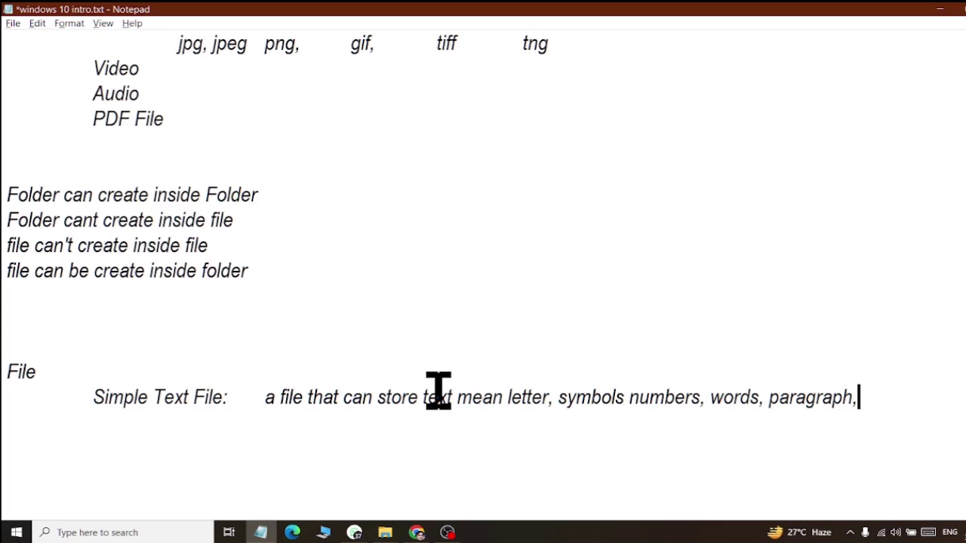
Step: Save the notes, minimise the Notepad and OBS windows, and refresh the desktop
click(13, 24)
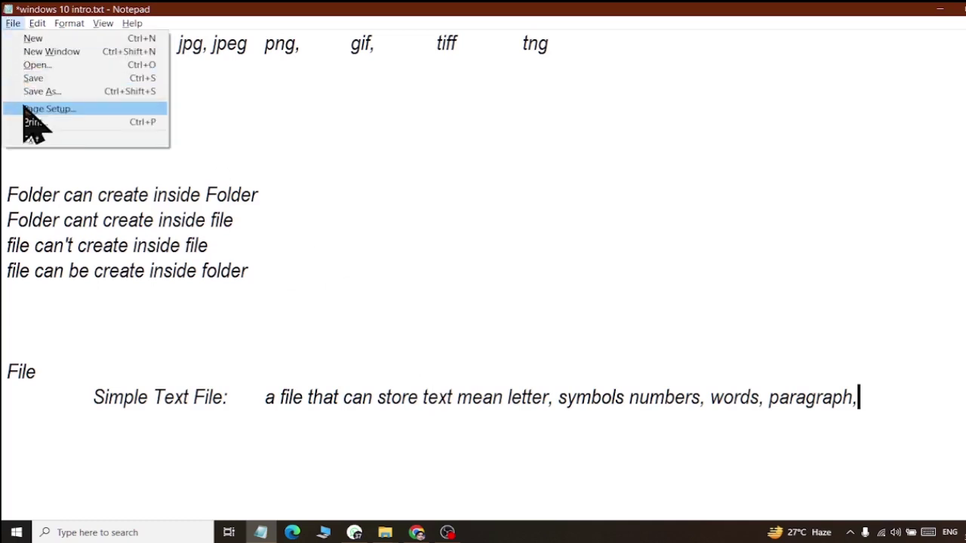
click(31, 80)
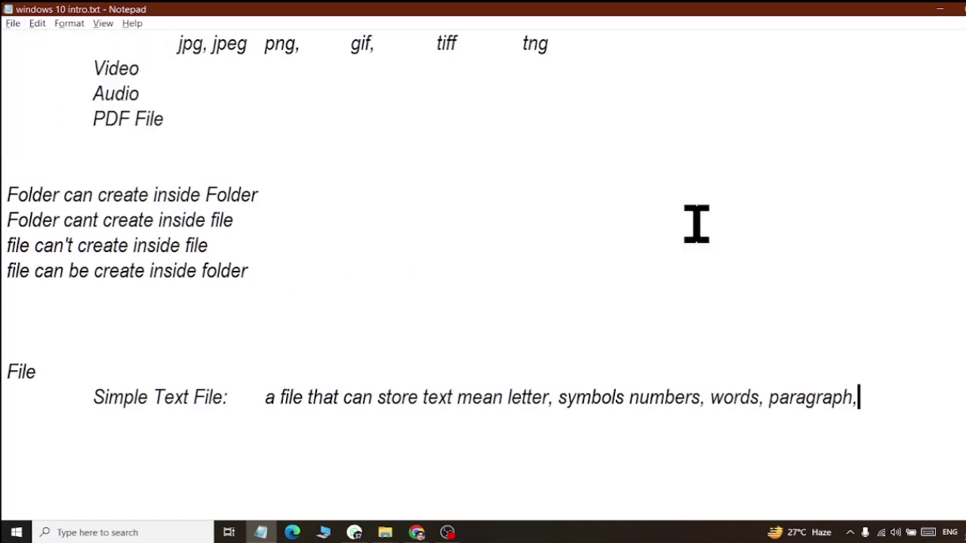
click(930, 9)
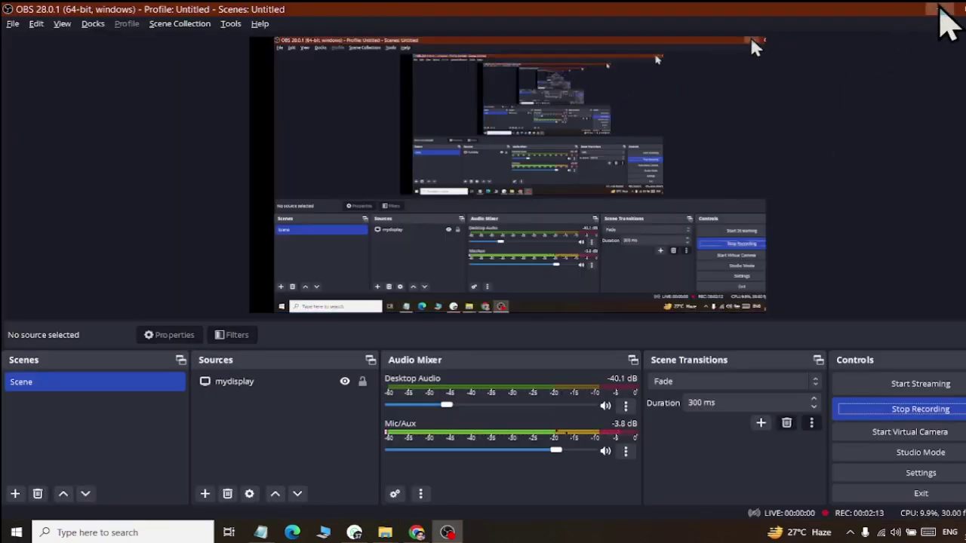
click(930, 7)
right_click(491, 210)
click(540, 251)
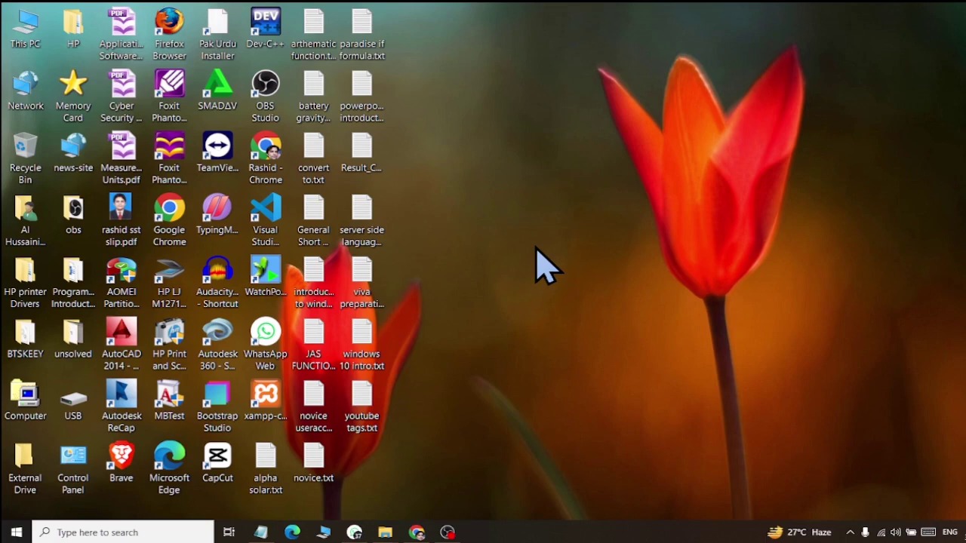
Step: Open the Computer folder on the desktop and create a text document named computer in it
double_click(16, 400)
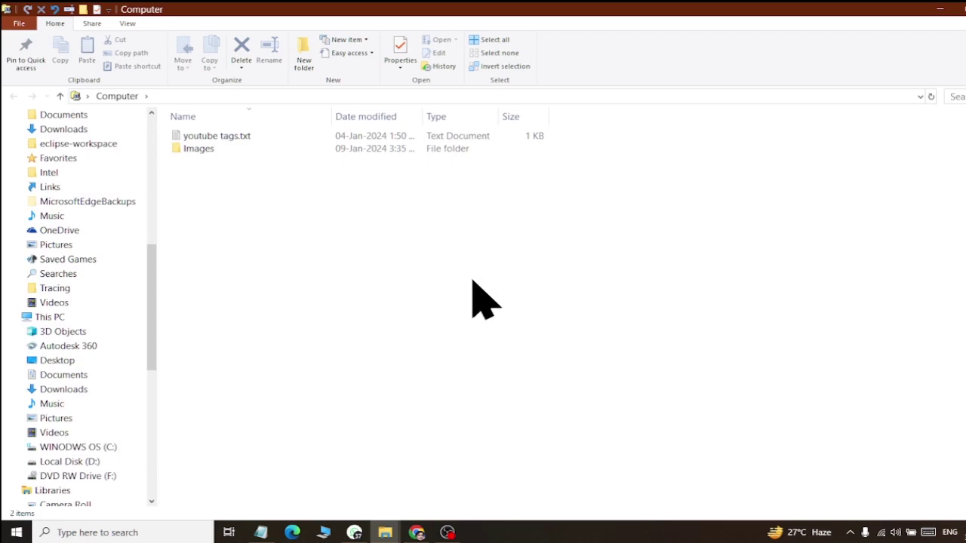
right_click(481, 240)
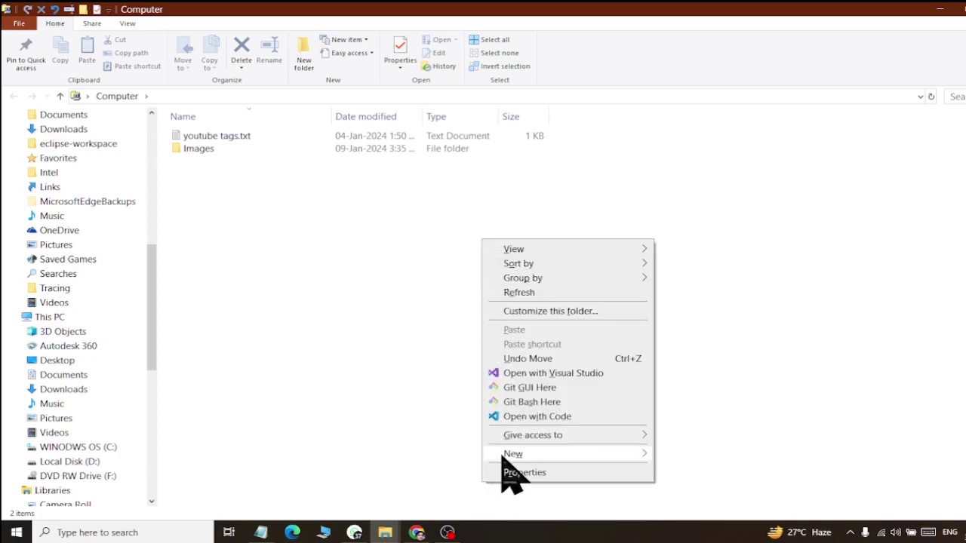
mouse_move(502, 455)
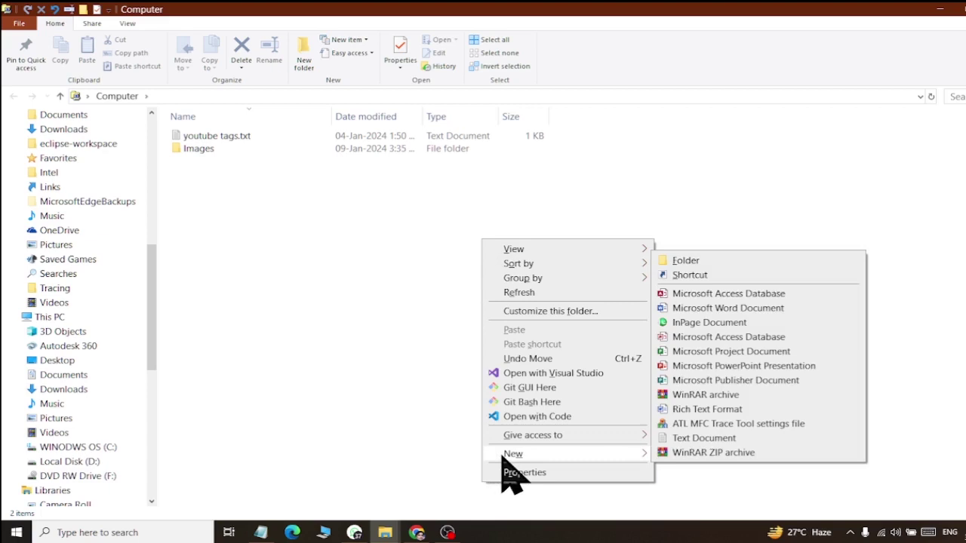
click(770, 437)
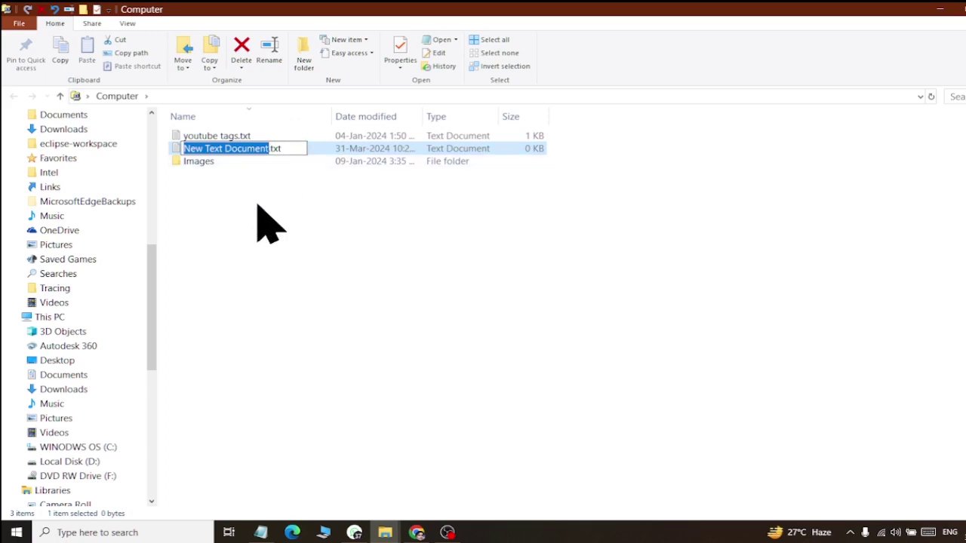
text(computer)
key(Return)
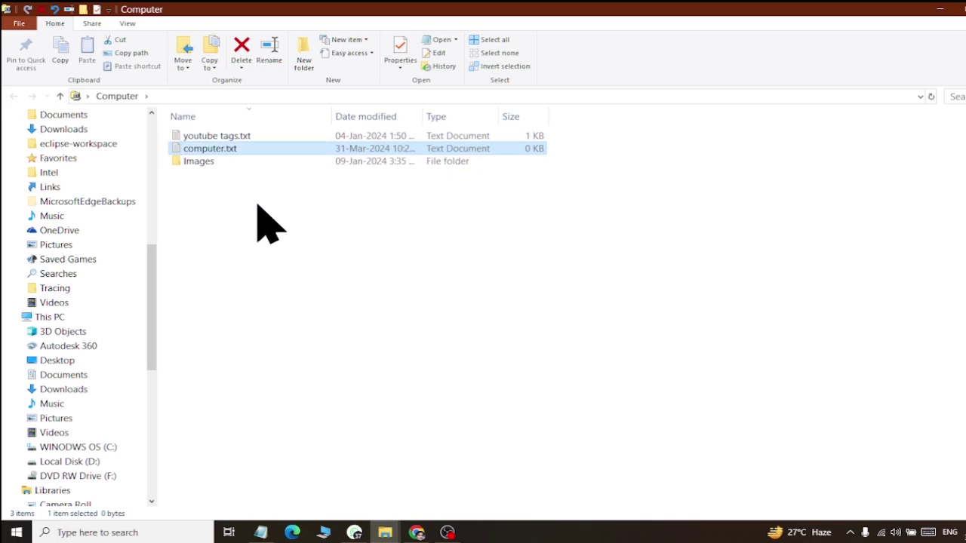
click(257, 203)
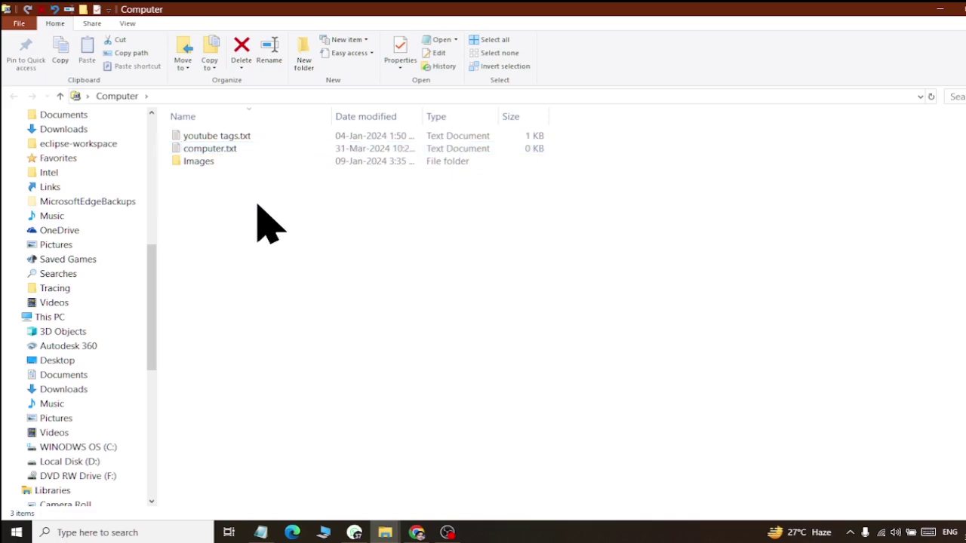
Step: Create a second text document in the Computer folder and name it english
right_click(256, 204)
mouse_move(345, 419)
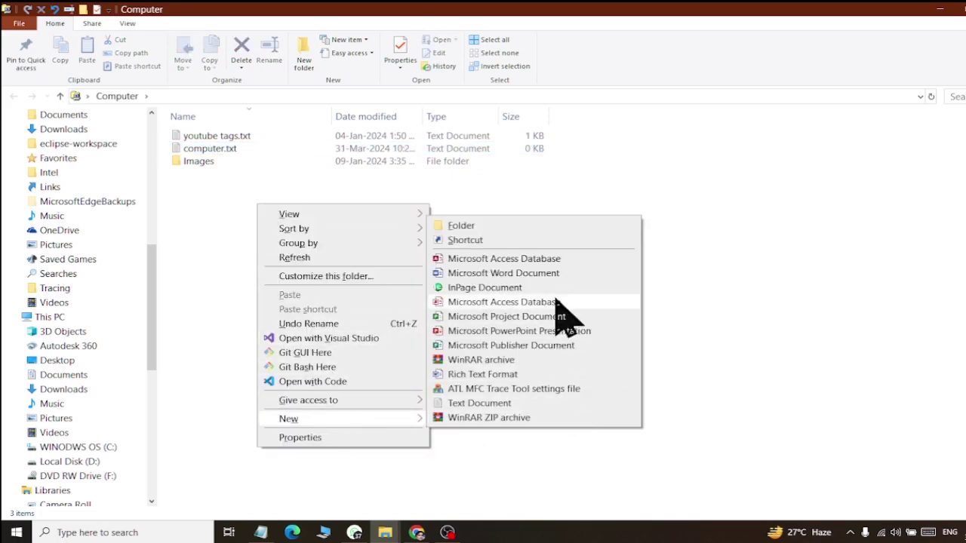
click(549, 403)
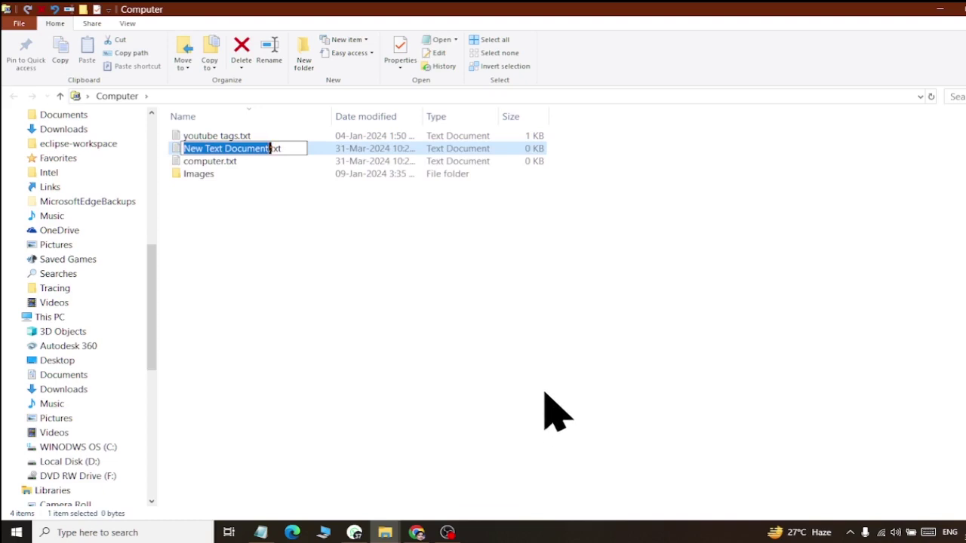
text(english)
key(Return)
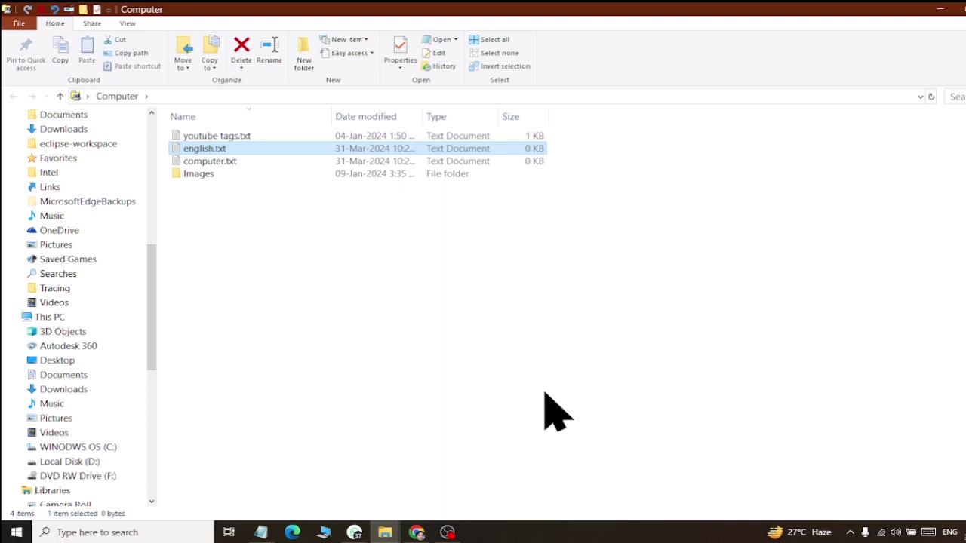
Step: Open computer.txt in a non-maximised Notepad window and move it beside its file entry, over the middle of the folder window
right_click(204, 161)
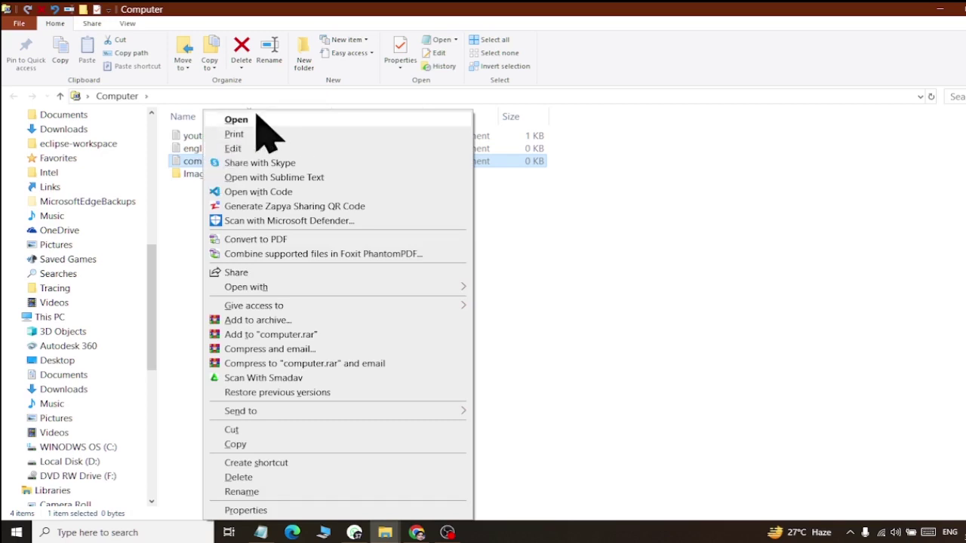
double_click(175, 161)
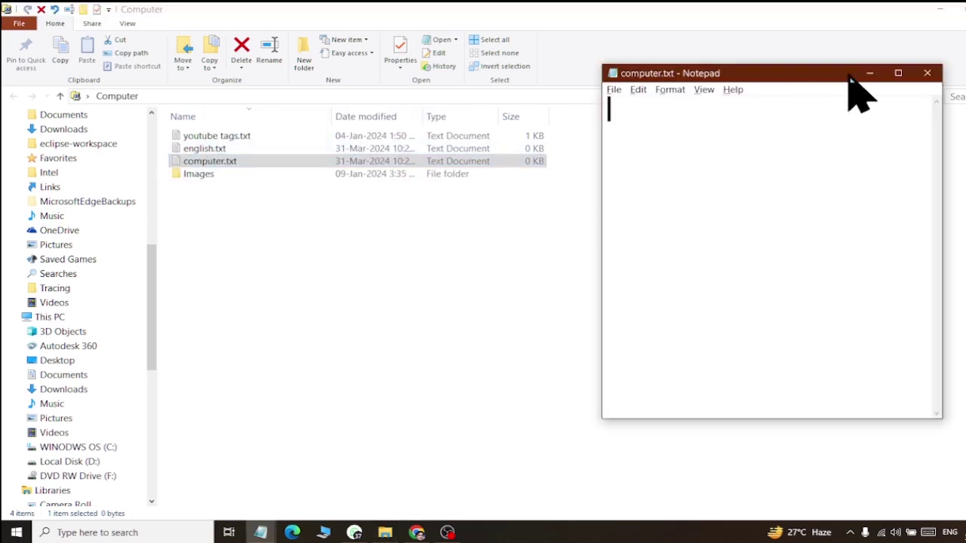
click(898, 72)
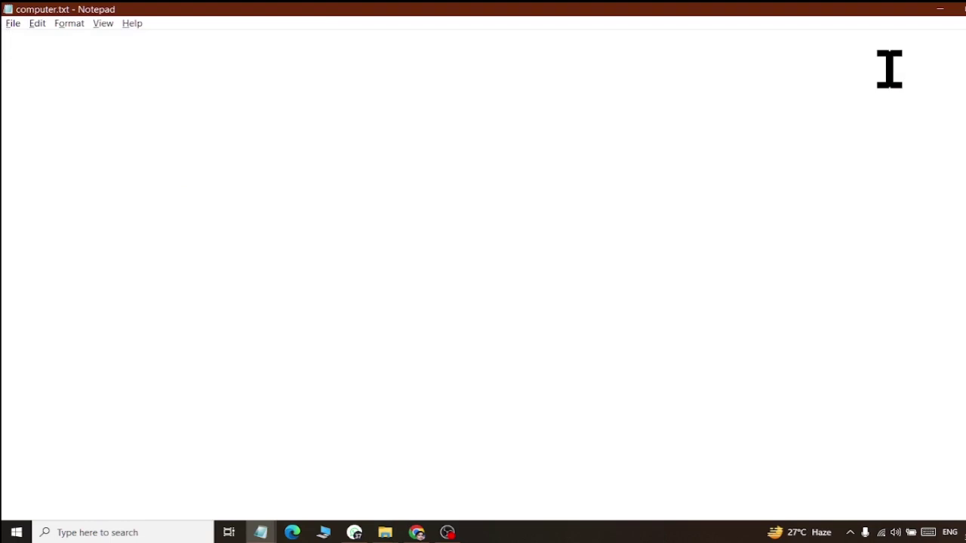
double_click(849, 6)
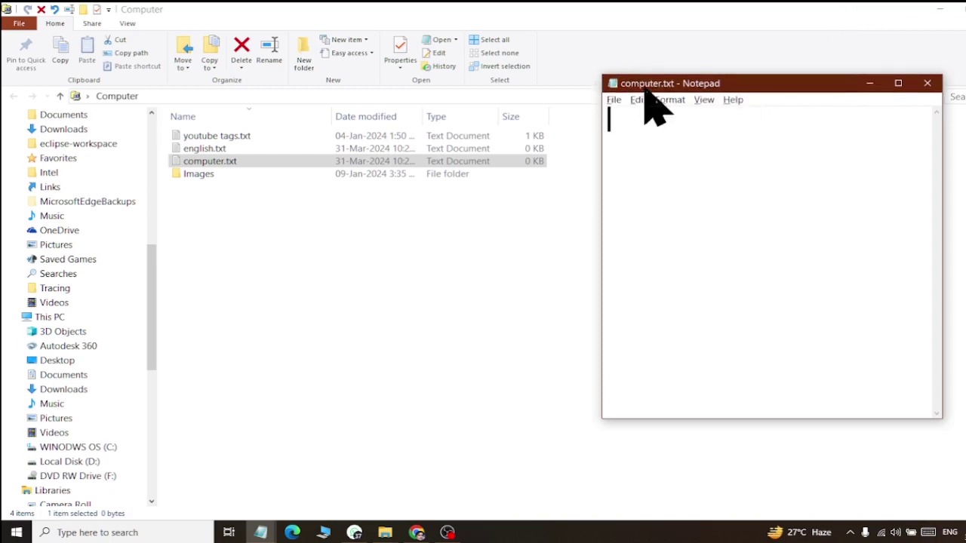
drag(645, 78, 369, 187)
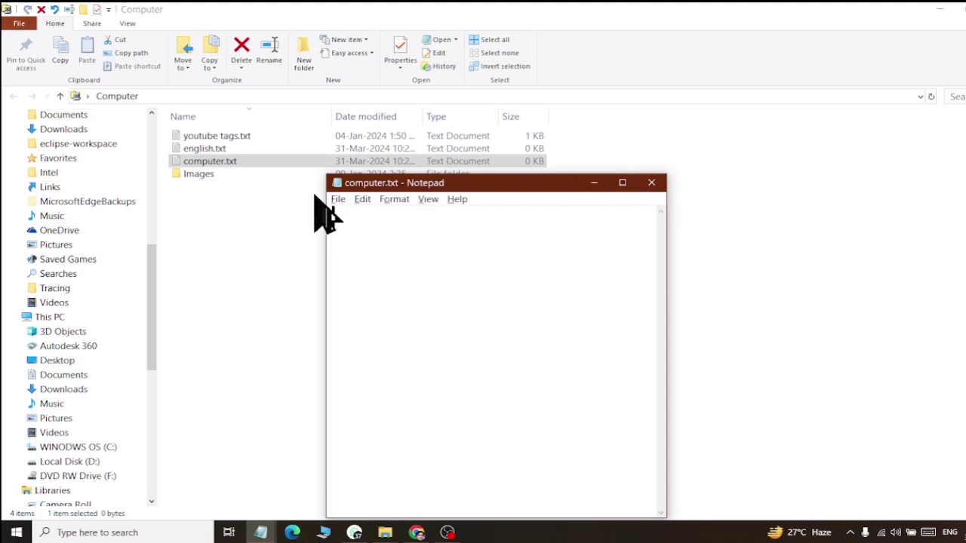
click(338, 200)
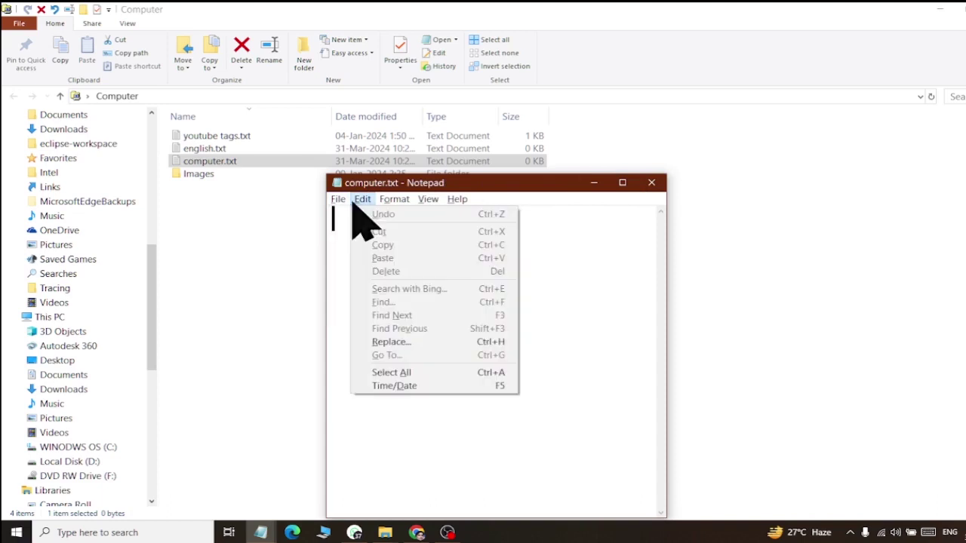
mouse_move(394, 201)
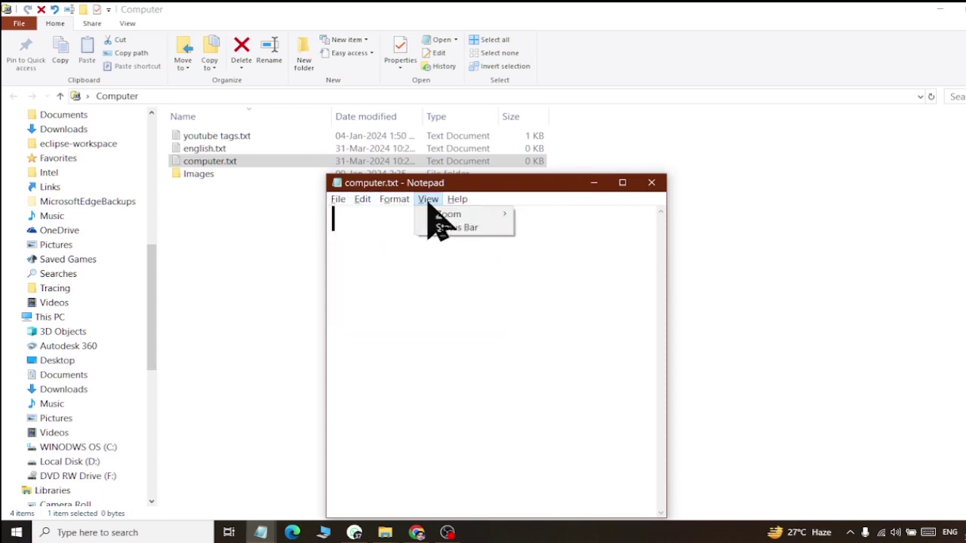
mouse_move(356, 202)
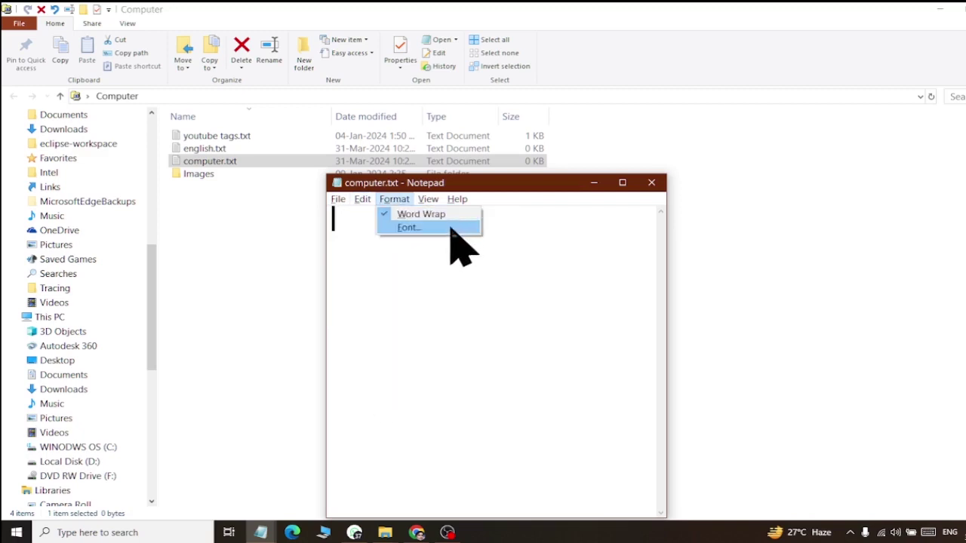
click(389, 214)
click(359, 200)
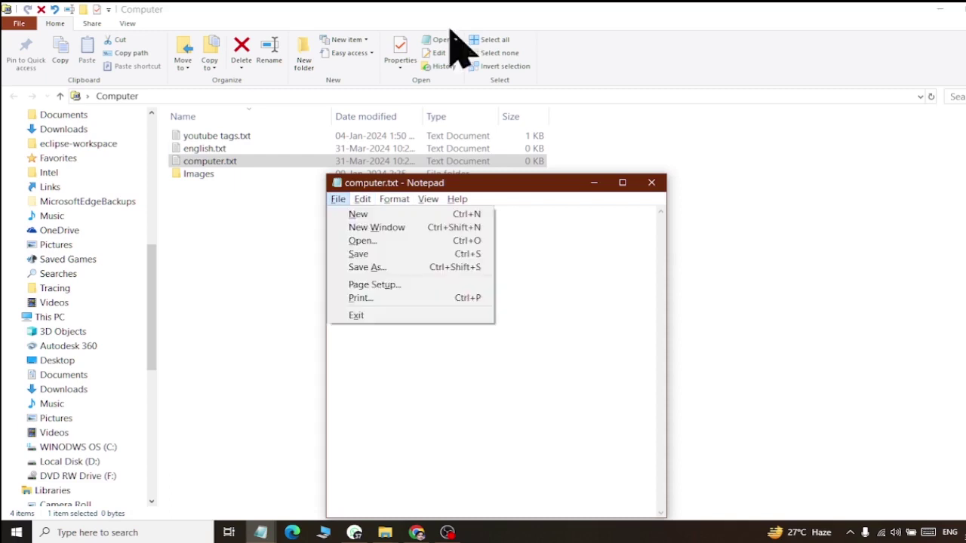
click(455, 383)
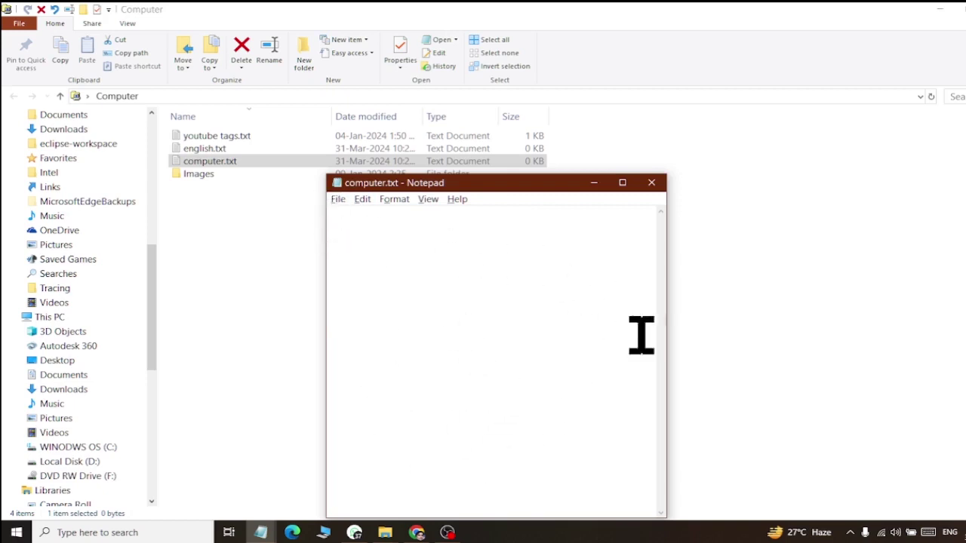
Step: Write "cursor : text indicator" as the first line of computer.txt
text(cus)
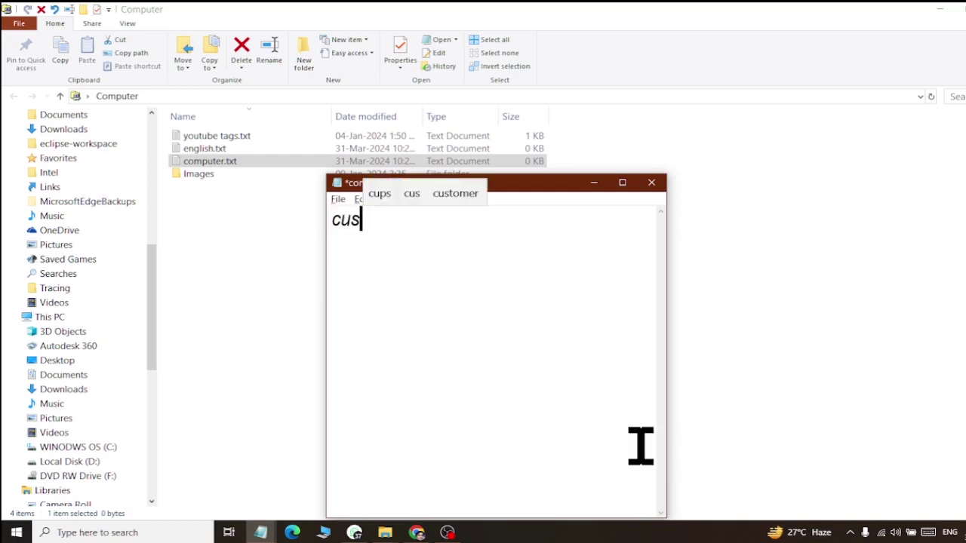
key(BackSpace)
text(rto)
text(or)
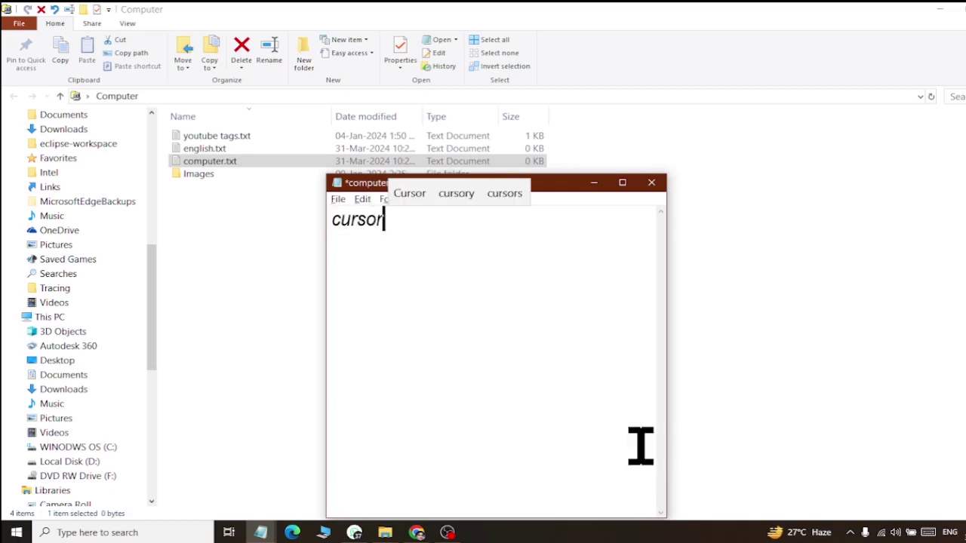
text( : in)
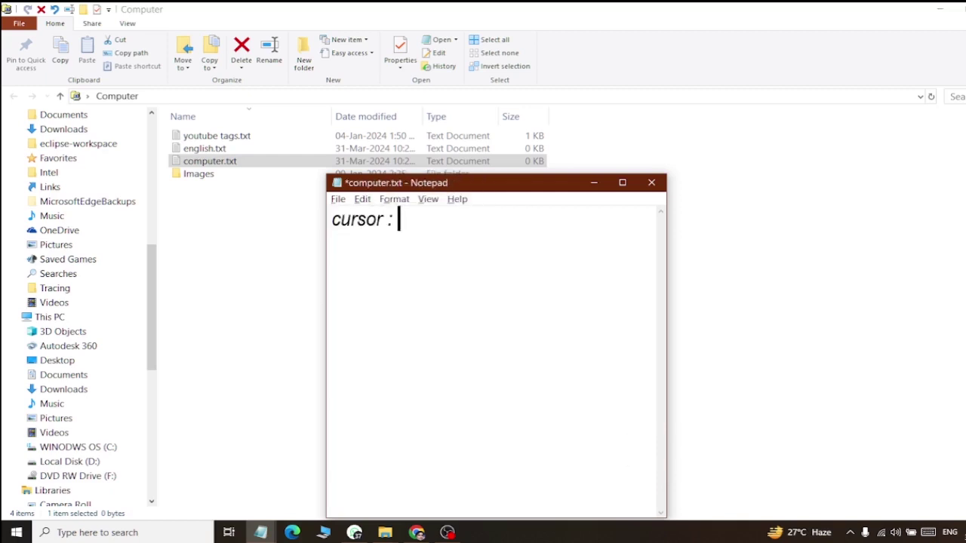
key(BackSpace)
key(BackSpace)
text(text e)
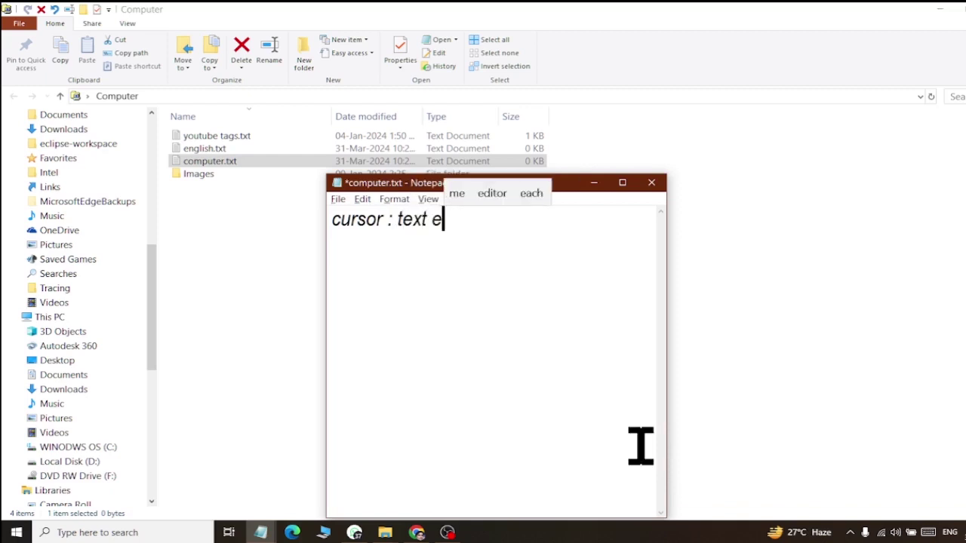
key(BackSpace)
text(indicator)
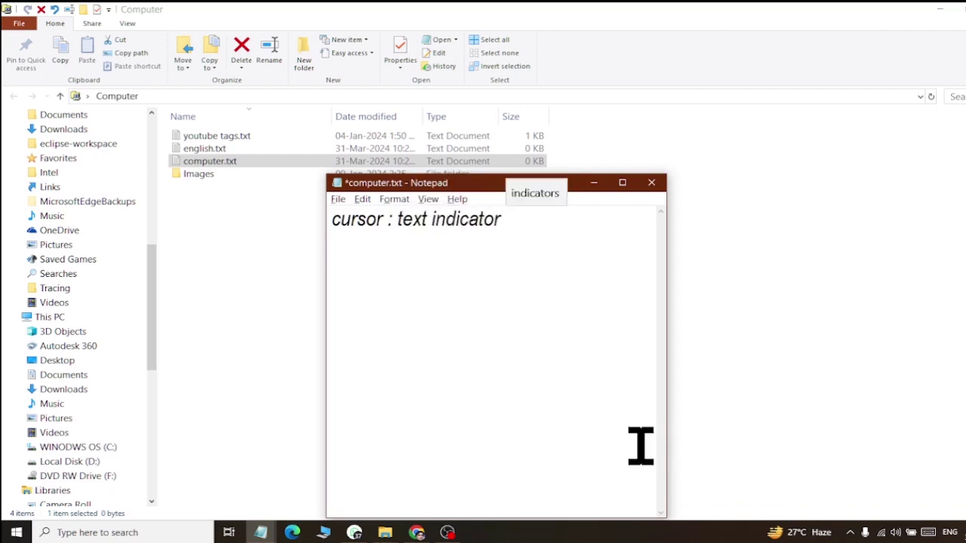
Step: Add a second line to computer.txt reading "computer is an advanced machine."
key(Return)
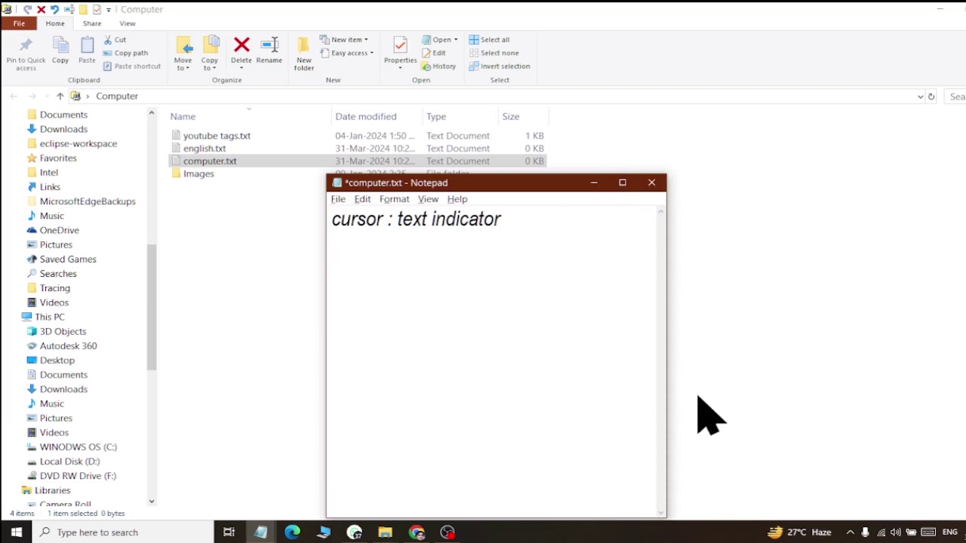
text(a qu)
key(BackSpace)
key(BackSpace)
key(BackSpace)
key(BackSpace)
text(computer is an)
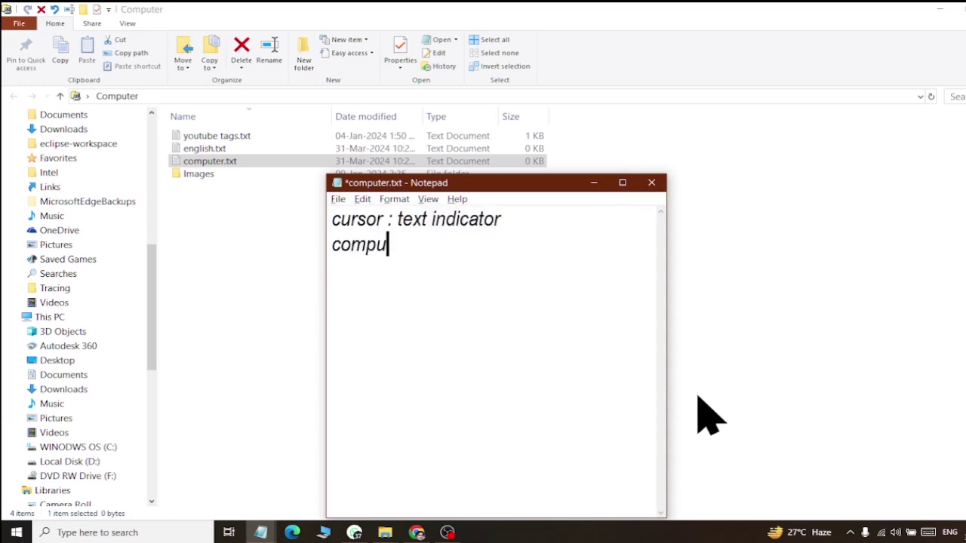
key(BackSpace)
key(BackSpace)
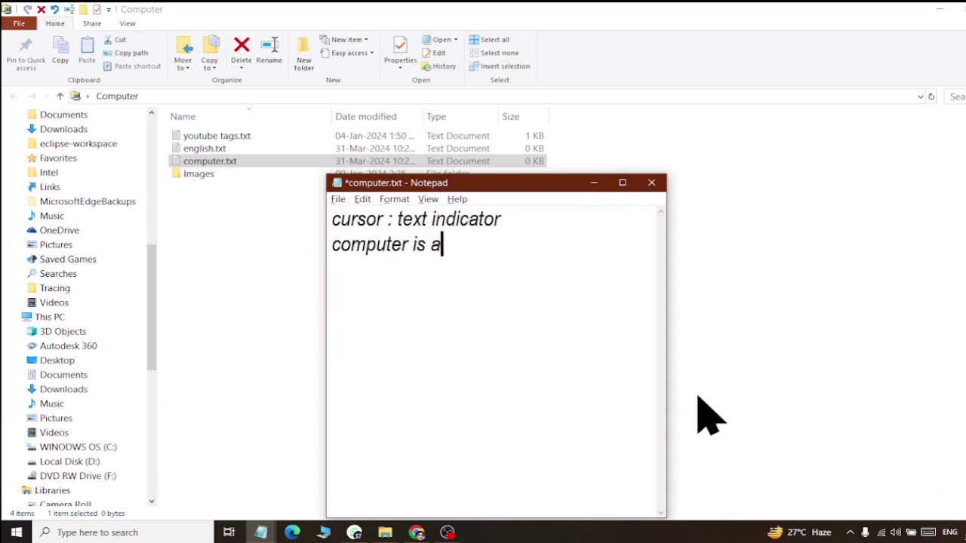
text(n)
key(BackSpace)
key(BackSpace)
text(n )
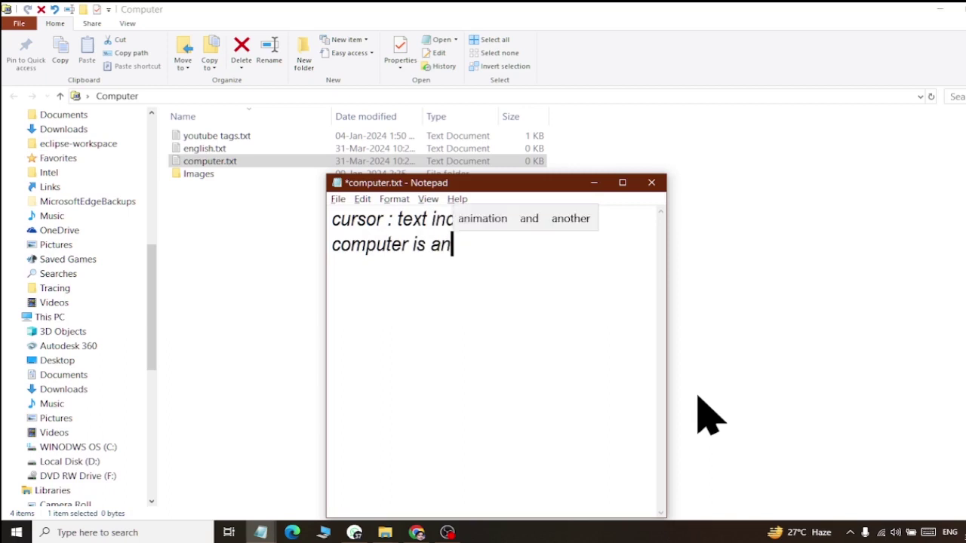
text(adva)
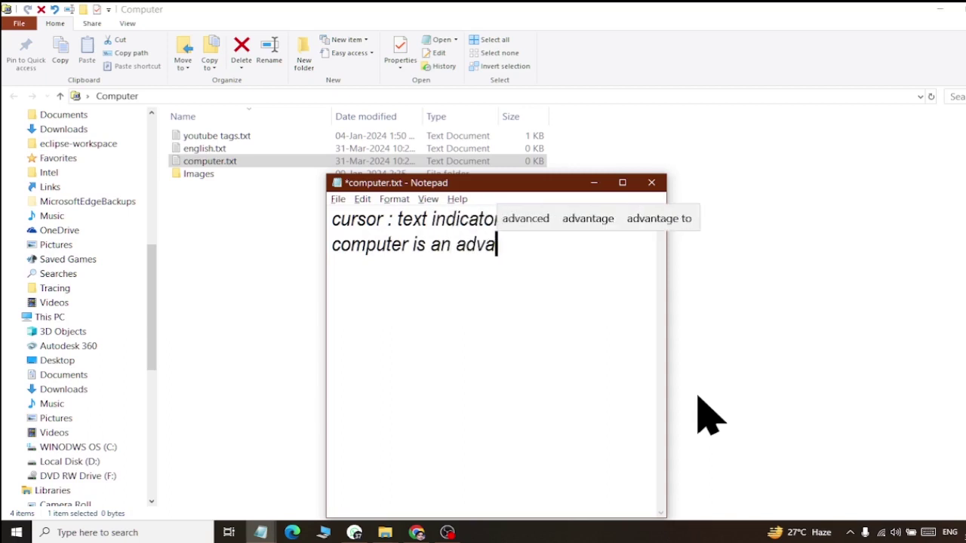
text(nced mo)
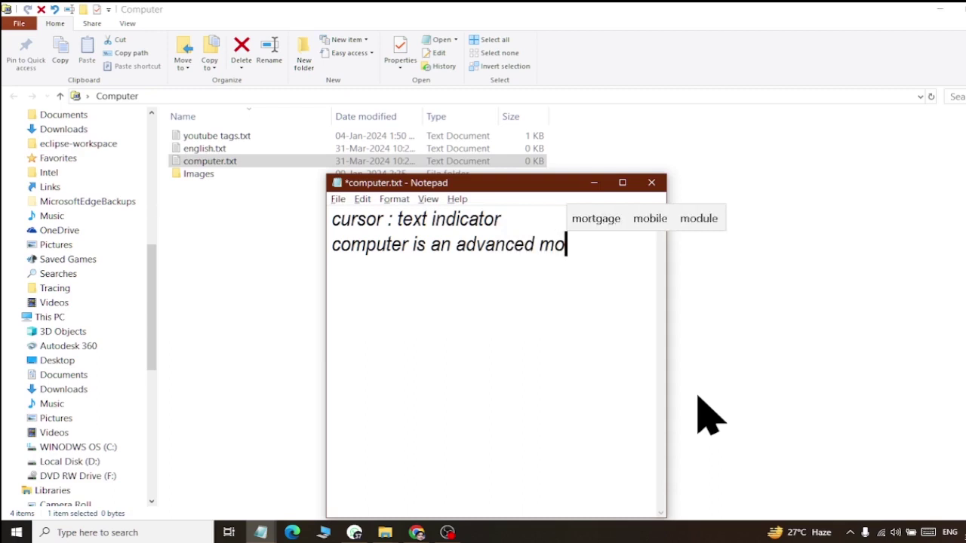
key(BackSpace)
text(achine.)
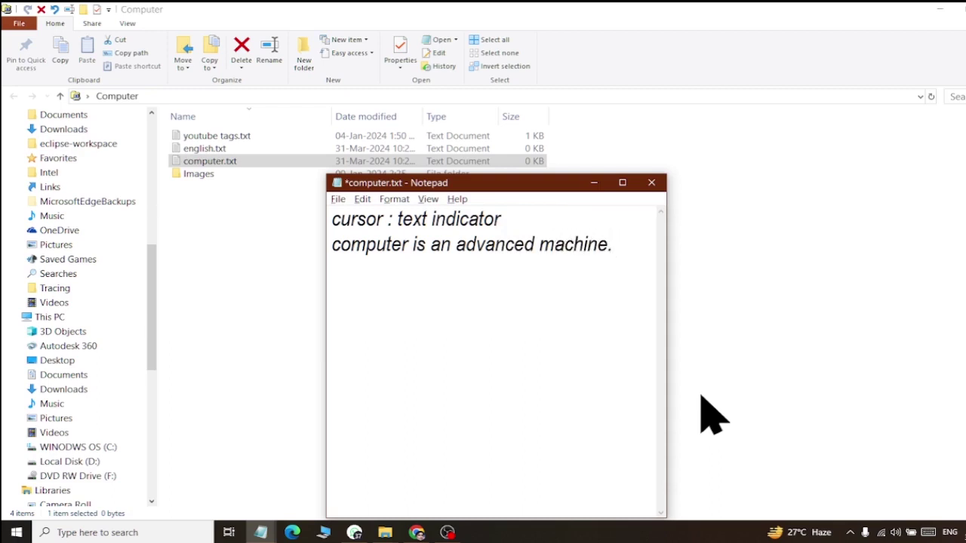
Step: Minimise the computer.txt window, bring it back and maximise it
click(626, 183)
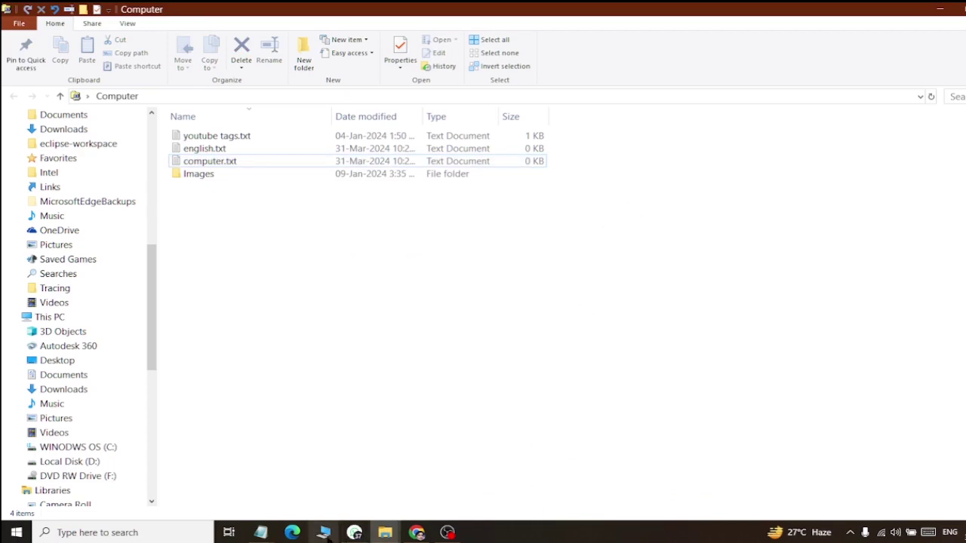
mouse_move(261, 532)
click(349, 467)
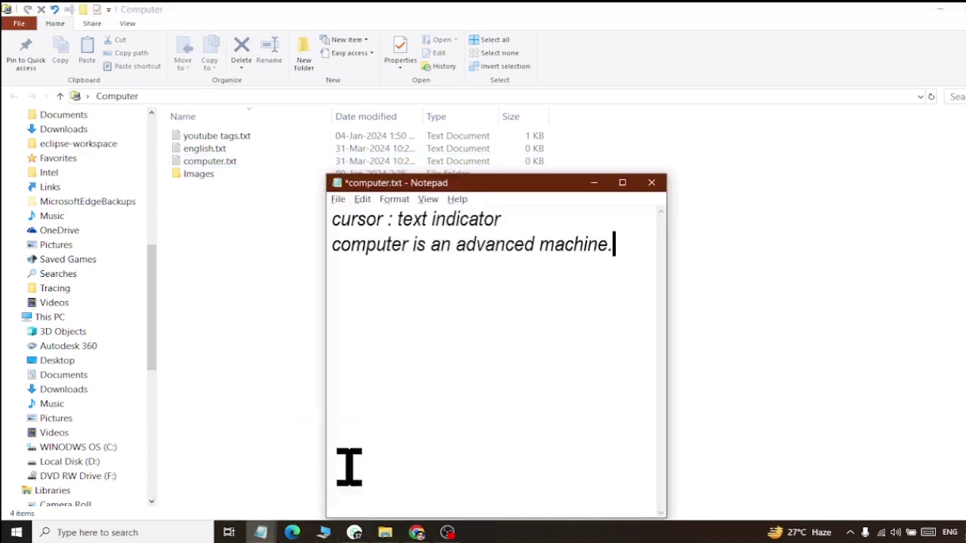
click(622, 182)
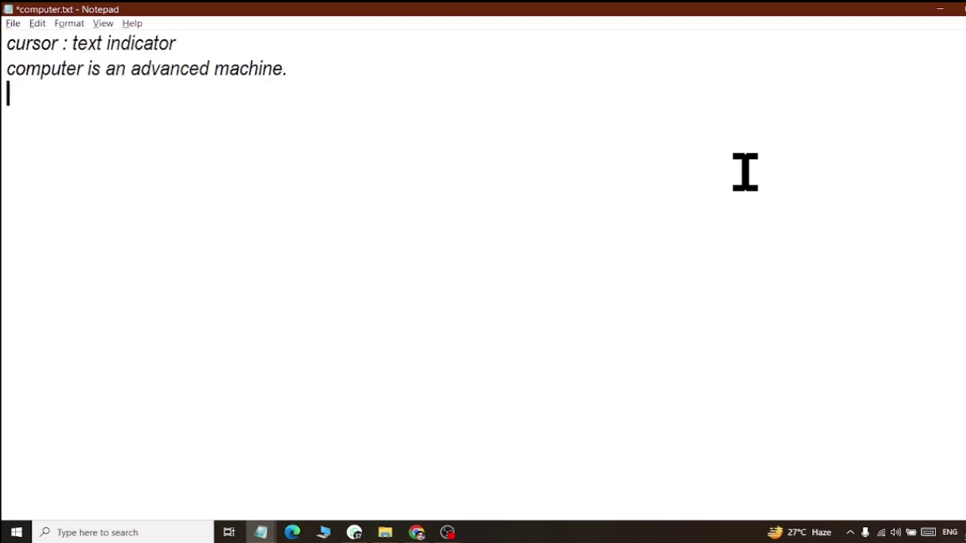
Step: Launch the On-Screen Keyboard with osk, use it to add blank lines below the text in computer.txt, and close it
key(super+r)
text(osk)
click(107, 493)
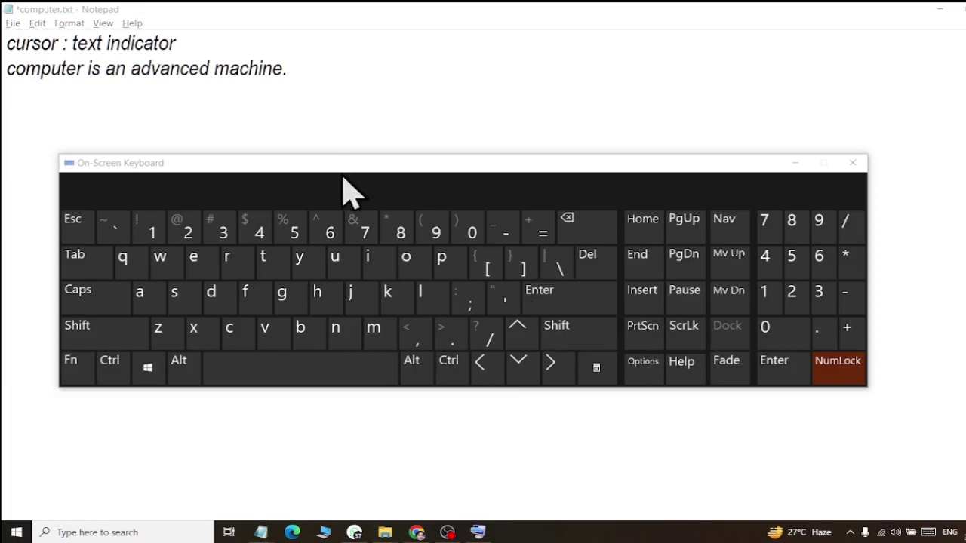
click(415, 135)
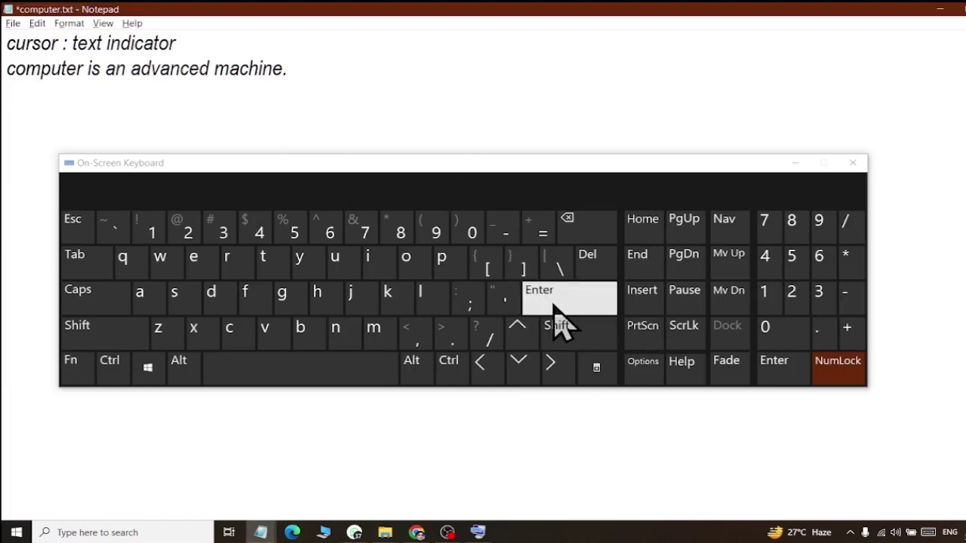
key(Return)
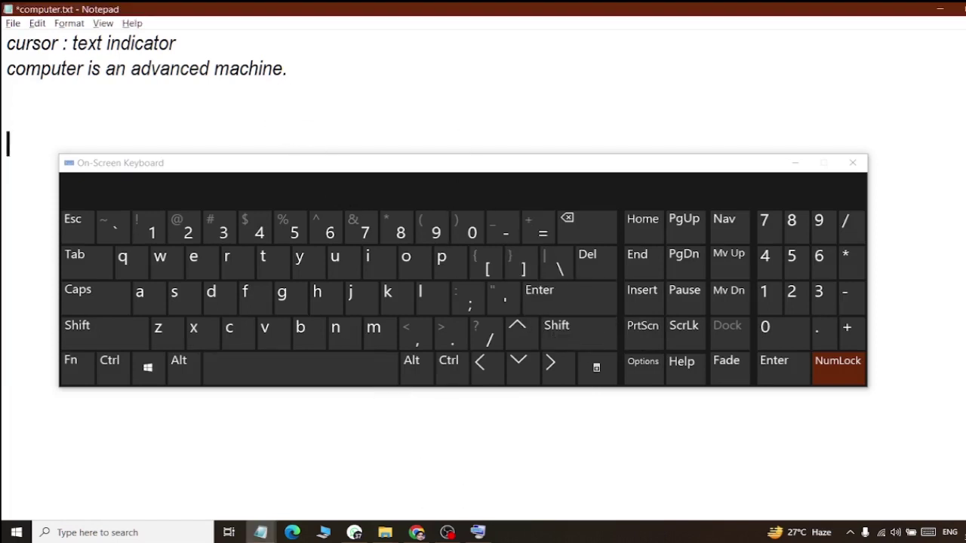
click(571, 310)
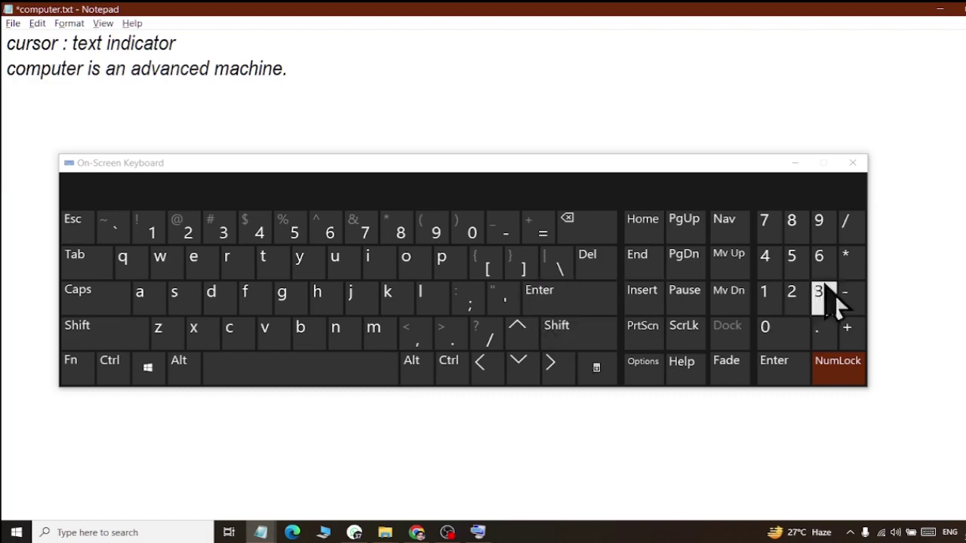
click(853, 163)
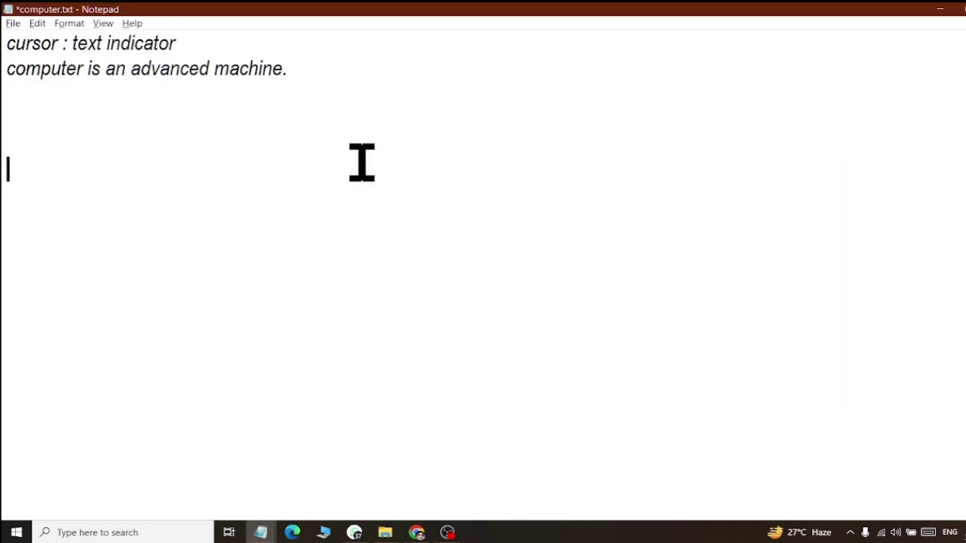
Step: Remove the blank lines below the text and restore the computer.txt window to its smaller size
key(BackSpace)
key(BackSpace)
key(BackSpace)
key(BackSpace)
double_click(317, 9)
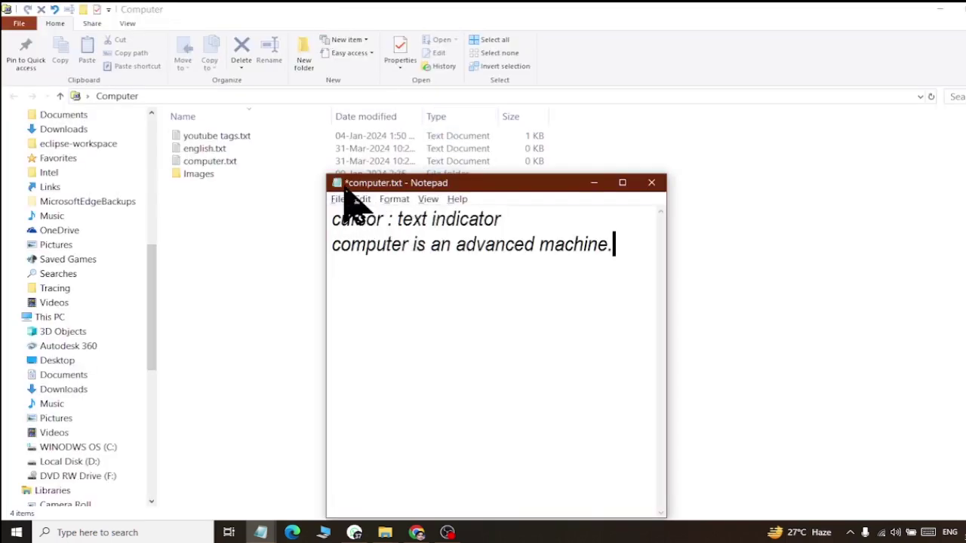
Step: Open Magnifier and move its window below the two lines of text in computer.txt
key(super)
text(mag)
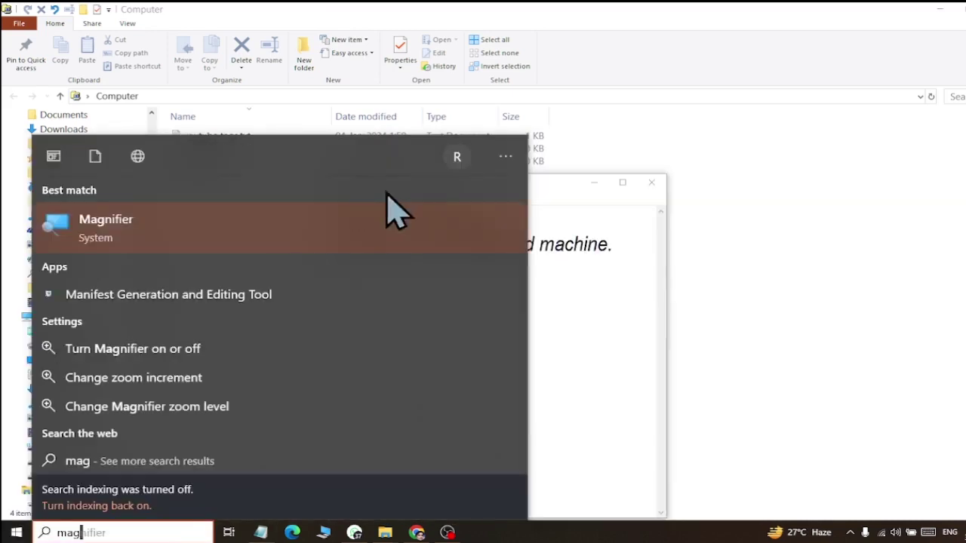
click(217, 232)
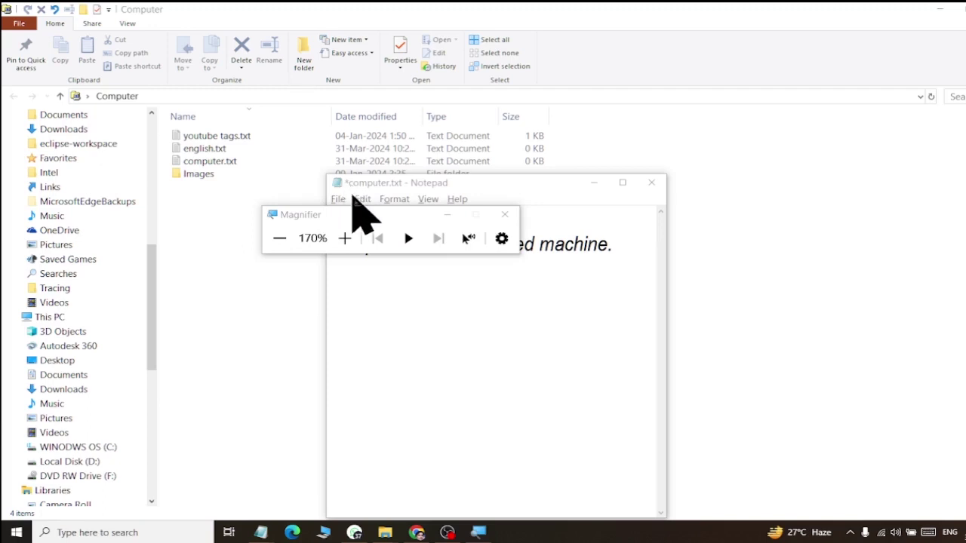
click(636, 249)
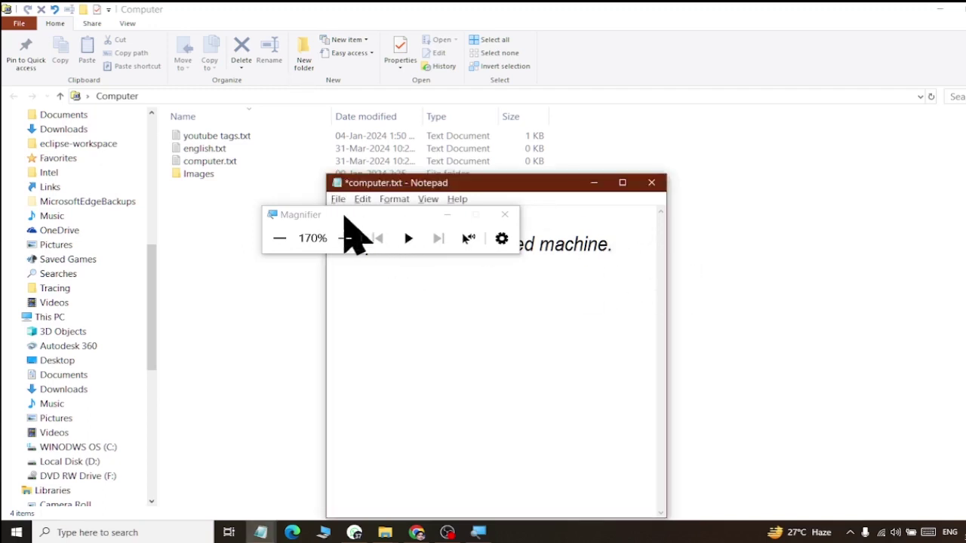
drag(446, 217, 443, 288)
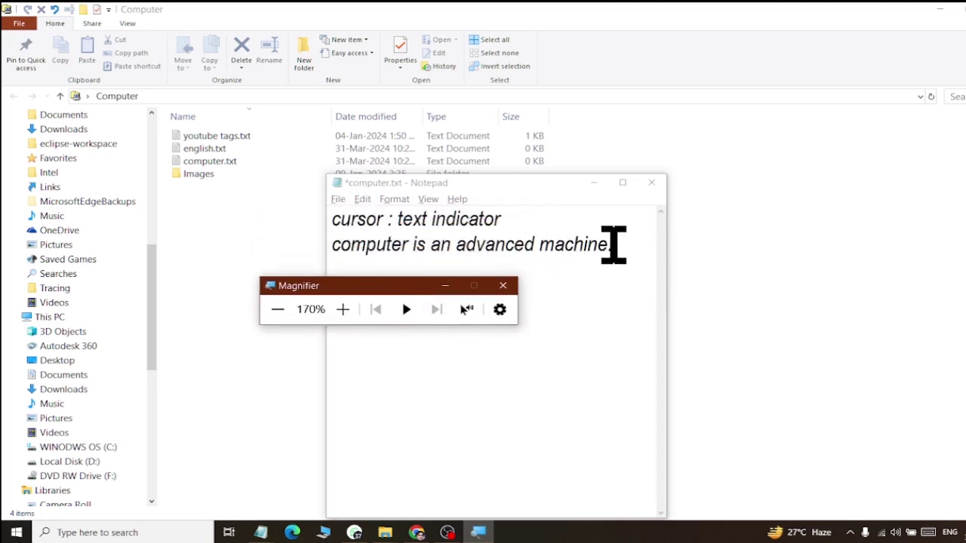
Step: Save computer.txt and add the line "computer can handle thousand of millions operation in one time" below the existing text
click(338, 199)
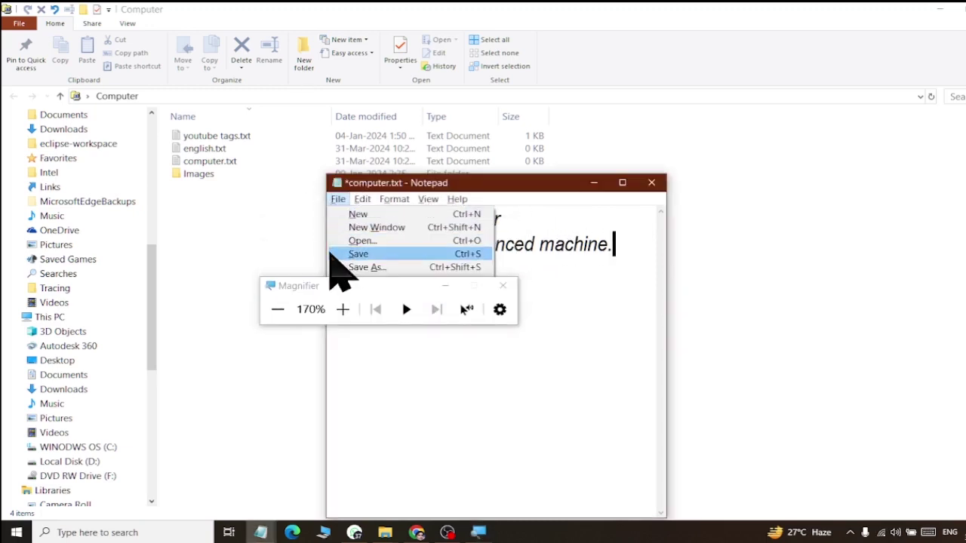
click(332, 254)
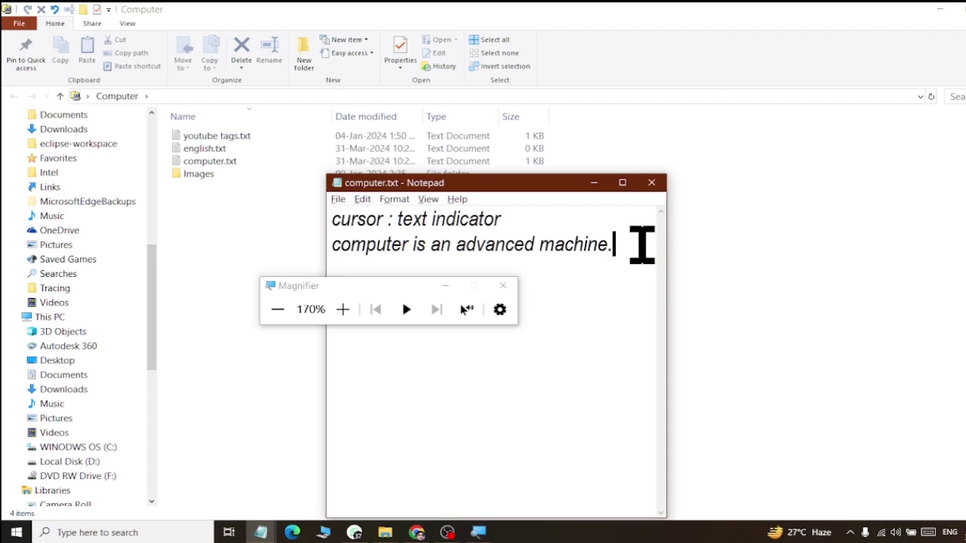
key(Return)
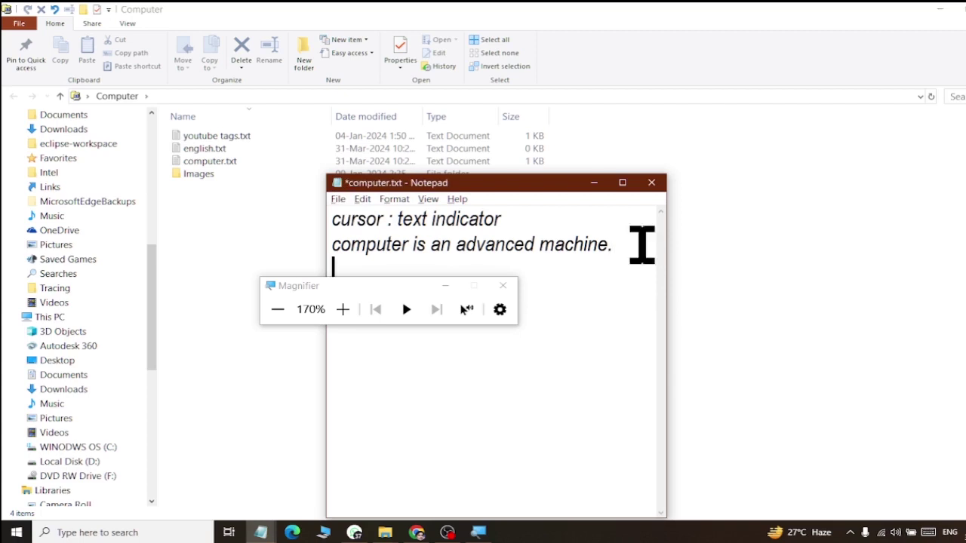
text(computer can)
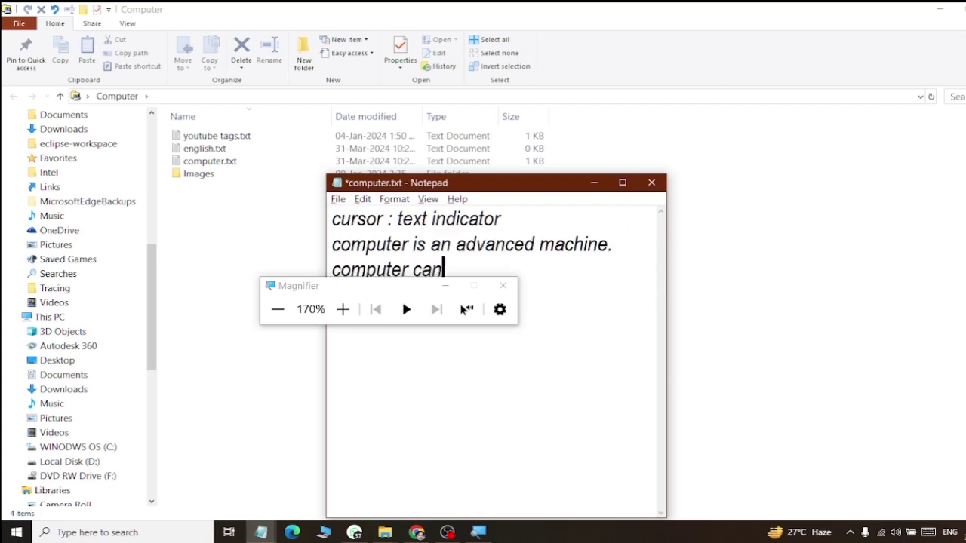
text( handle )
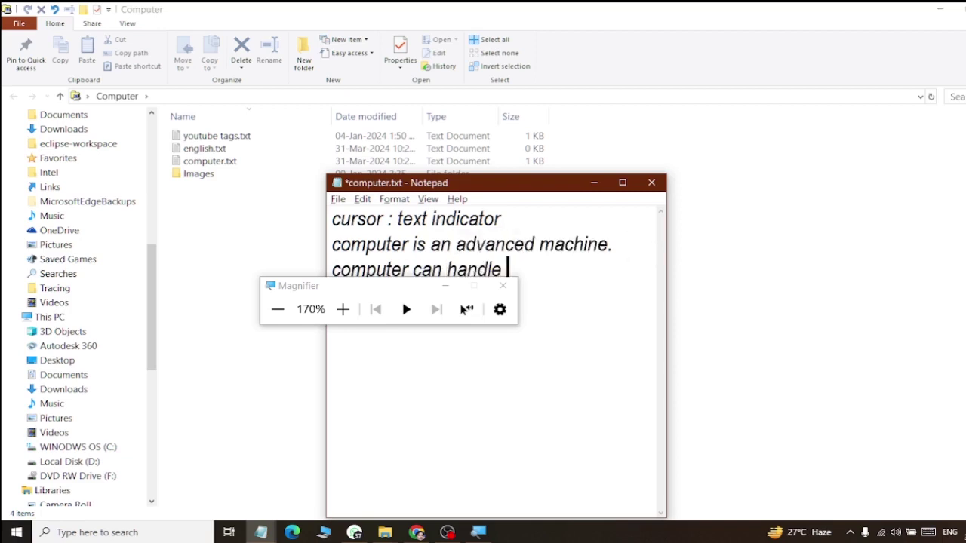
text(thousand )
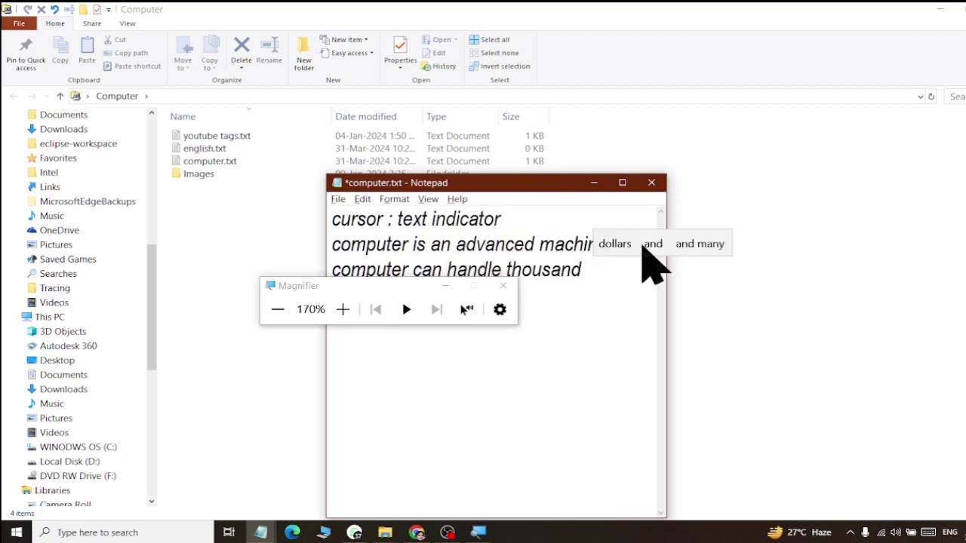
text(of )
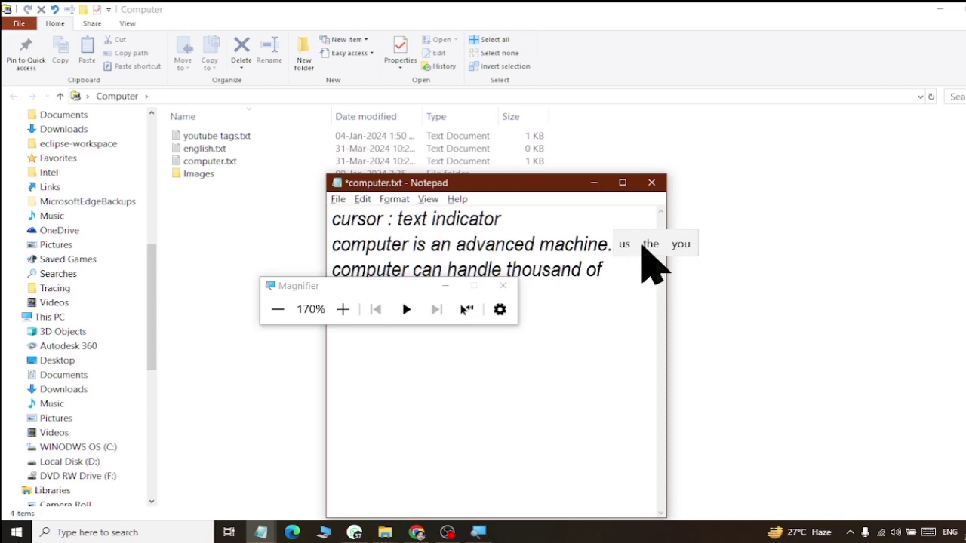
text(mil)
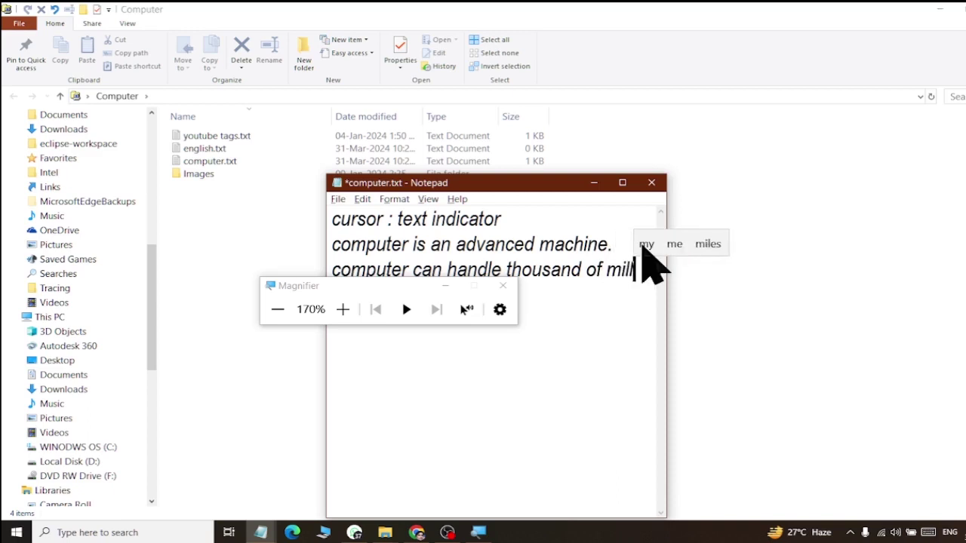
key(BackSpace)
key(BackSpace)
key(BackSpace)
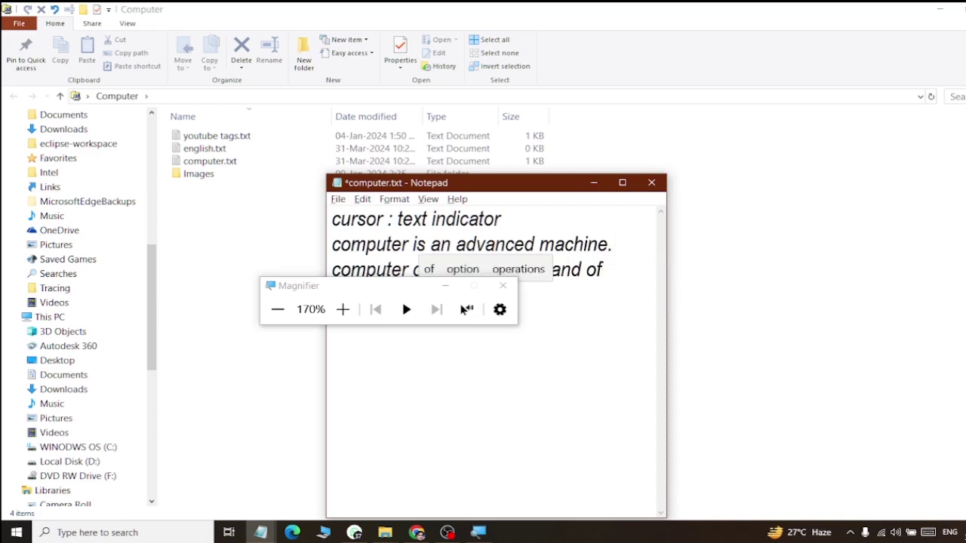
text(operations at the same tim)
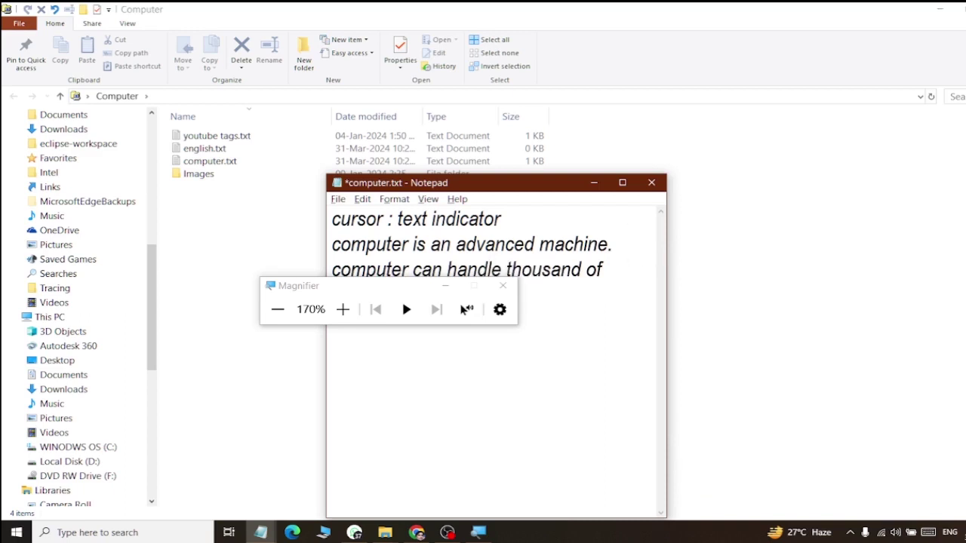
text(e time)
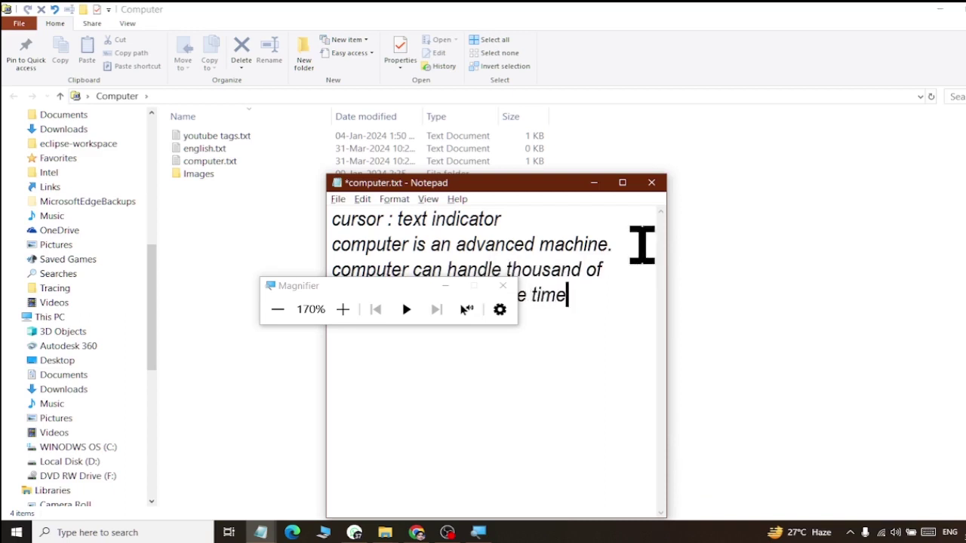
Step: Replace "one" with "no" in the last sentence of computer.txt, end it with a full stop, and save the file
drag(381, 295, 370, 379)
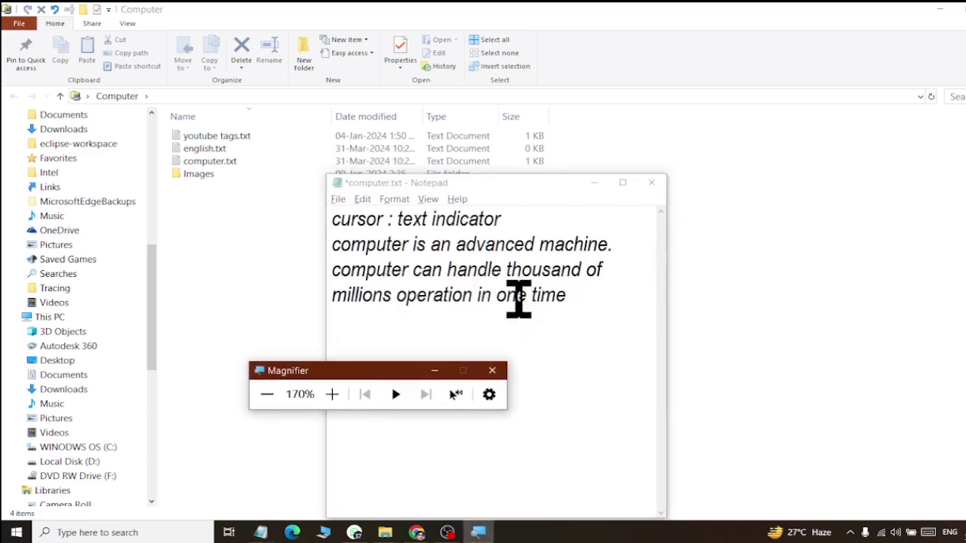
key(BackSpace)
key(BackSpace)
key(BackSpace)
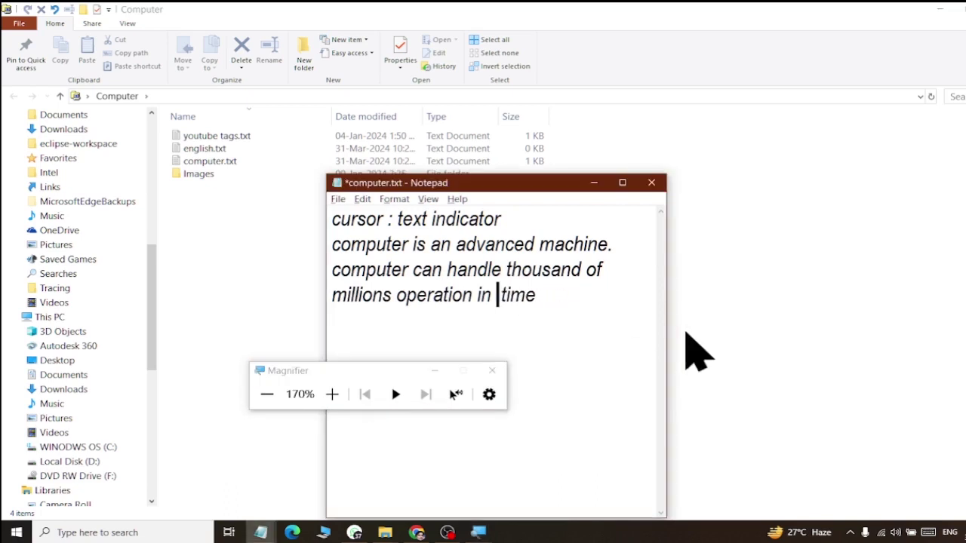
text(b)
key(BackSpace)
text(no)
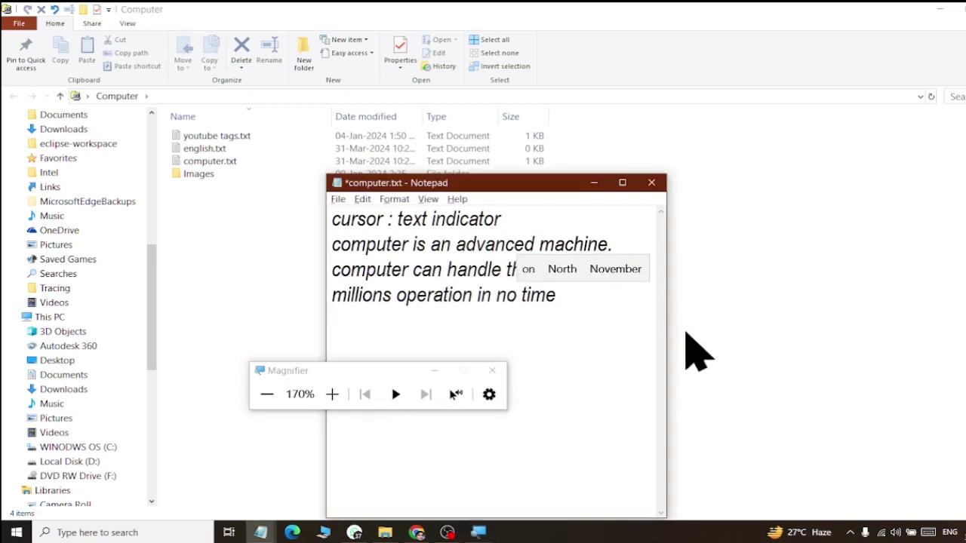
key(Right)
key(Right)
key(Right)
key(Right)
key(Right)
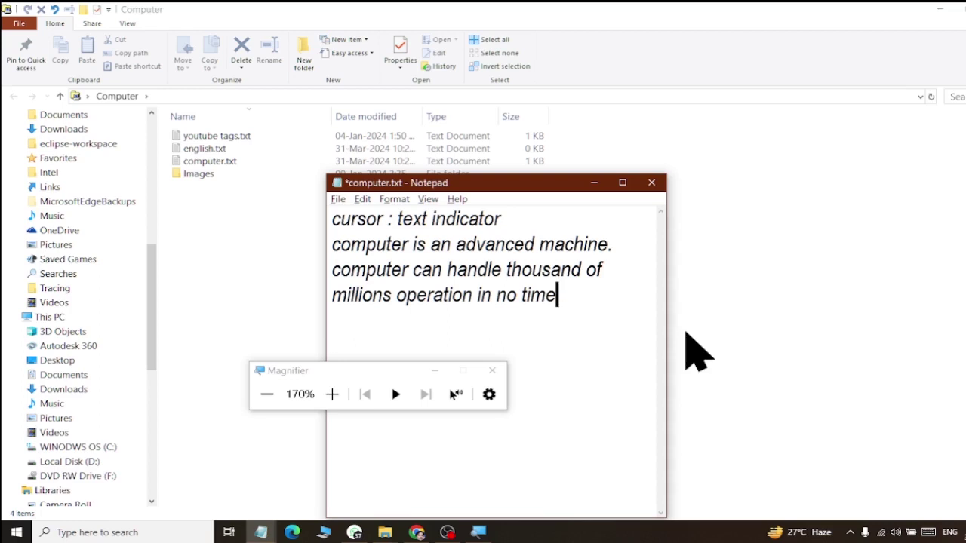
click(340, 200)
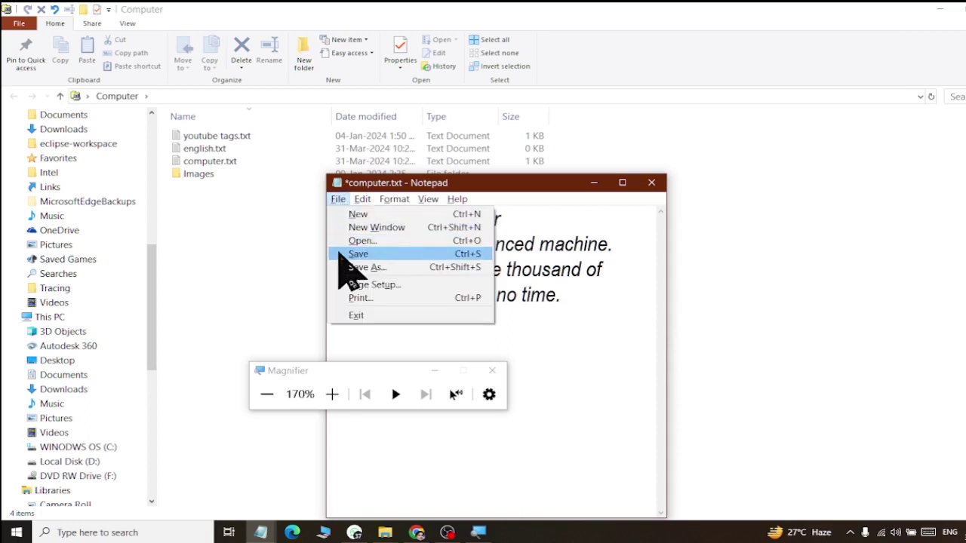
click(355, 254)
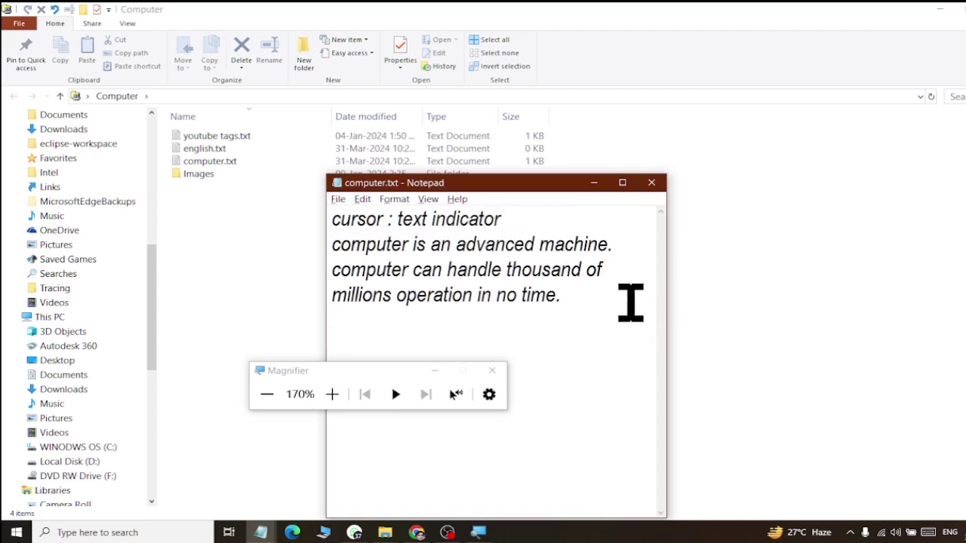
Step: Add blank lines and some random letters below the last sentence in computer.txt and save the file
key(Return)
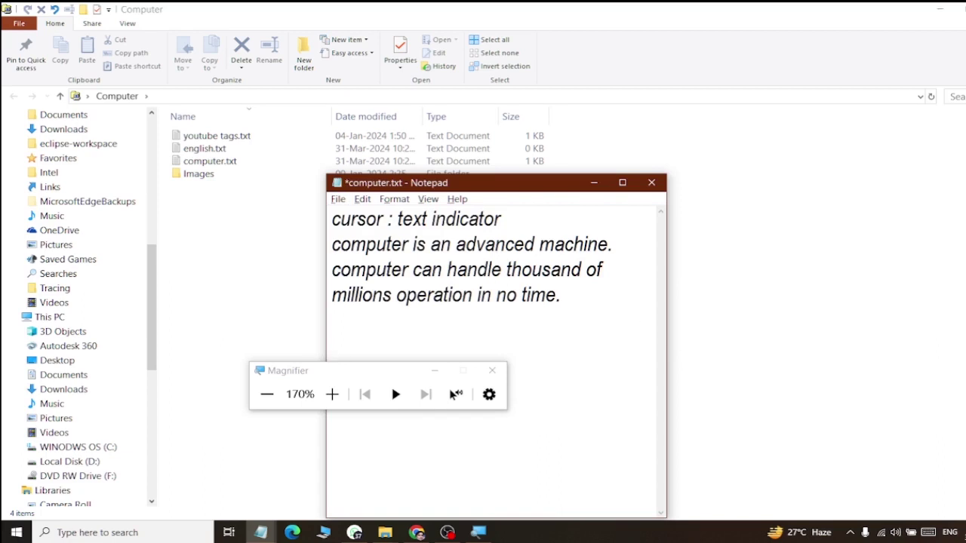
click(338, 199)
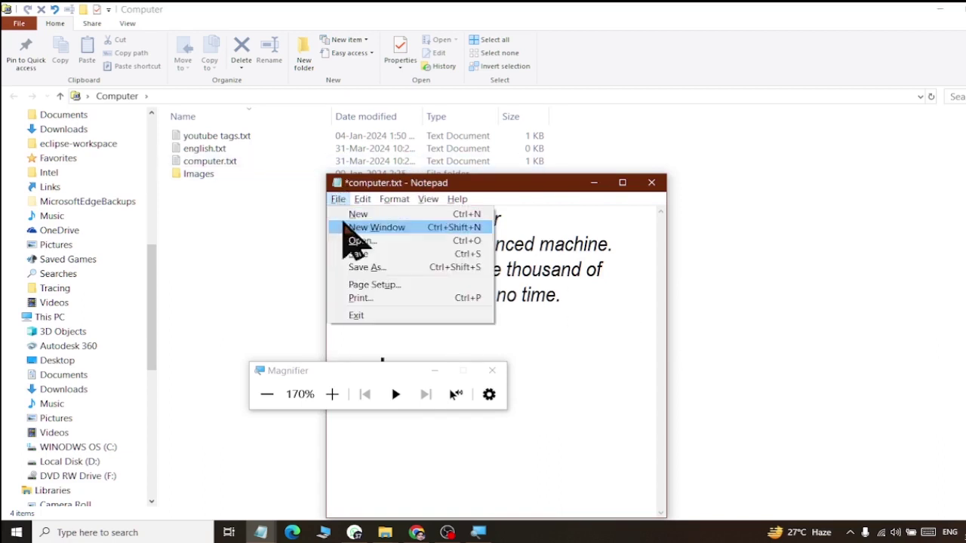
click(345, 254)
Step: Delete the random letters below the blank lines in computer.txt and save the file again
drag(395, 370, 395, 424)
click(400, 369)
key(BackSpace)
key(BackSpace)
key(BackSpace)
key(BackSpace)
key(BackSpace)
key(BackSpace)
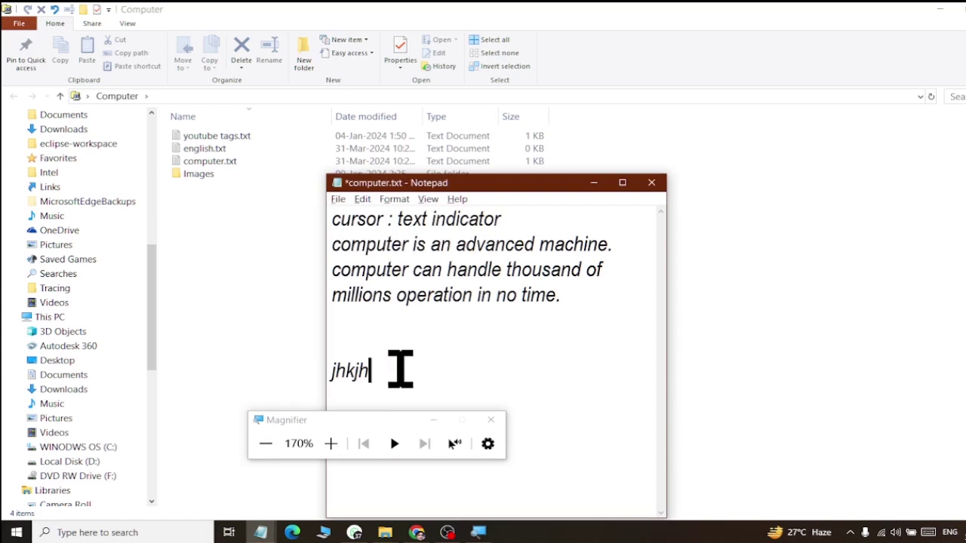
key(BackSpace)
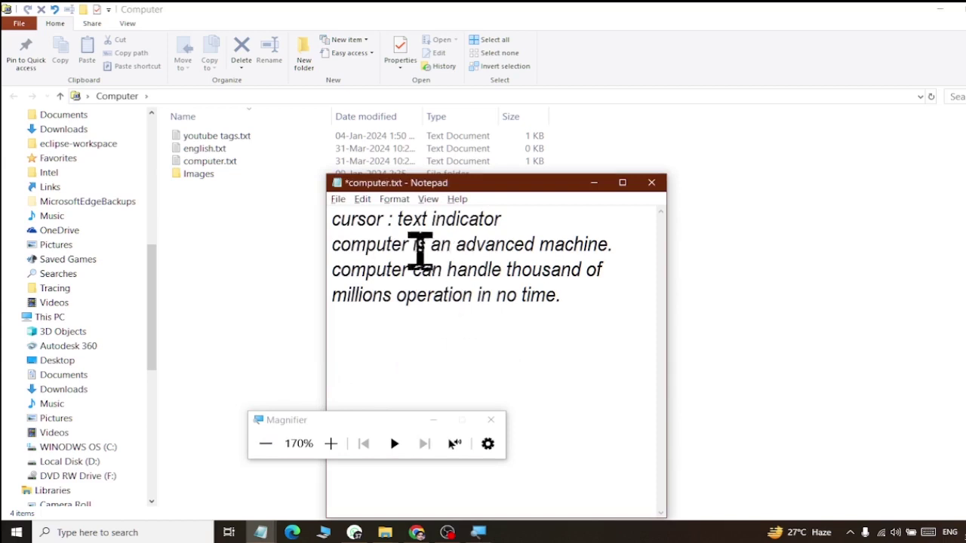
key(ctrl+s)
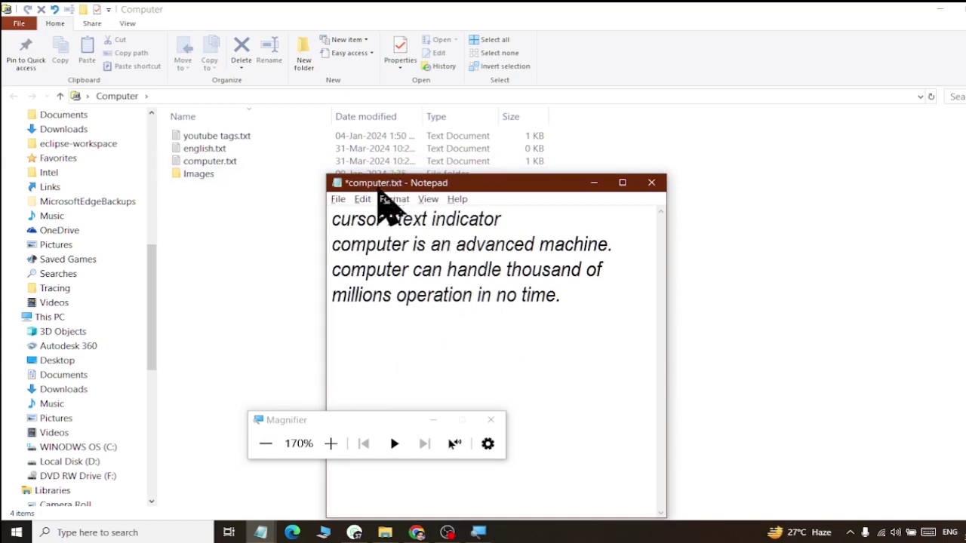
click(339, 200)
click(341, 255)
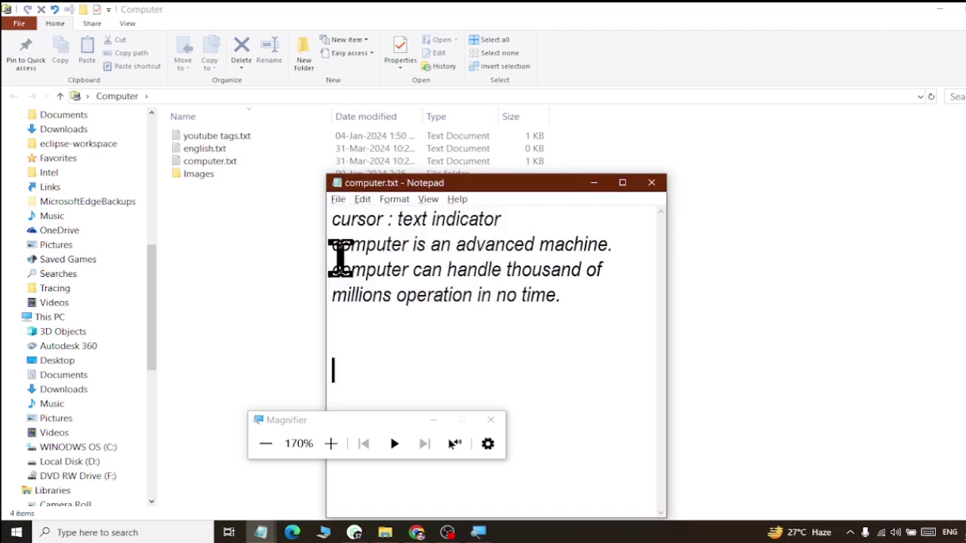
Step: Close Magnifier, computer.txt and the Computer folder window, and refresh the desktop
click(491, 420)
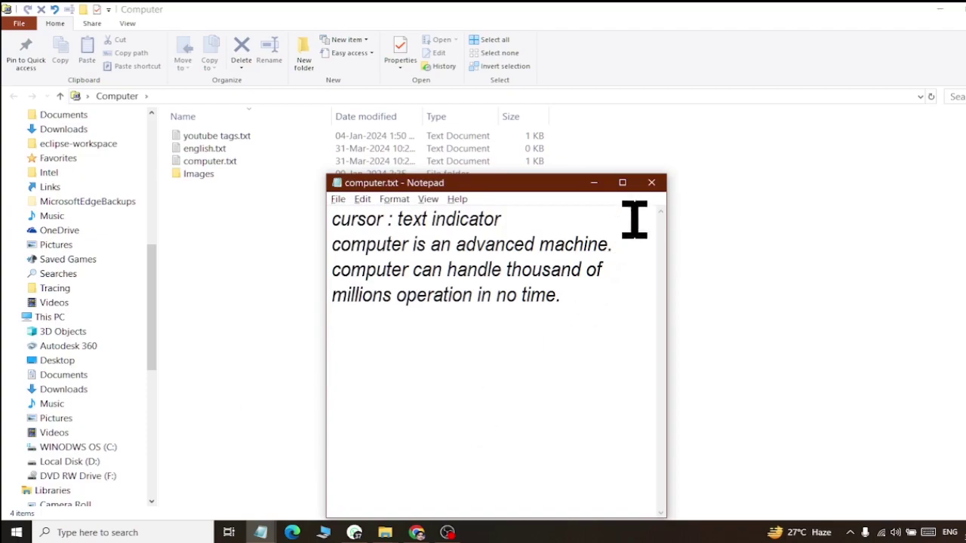
click(652, 184)
key(alt+F4)
right_click(623, 162)
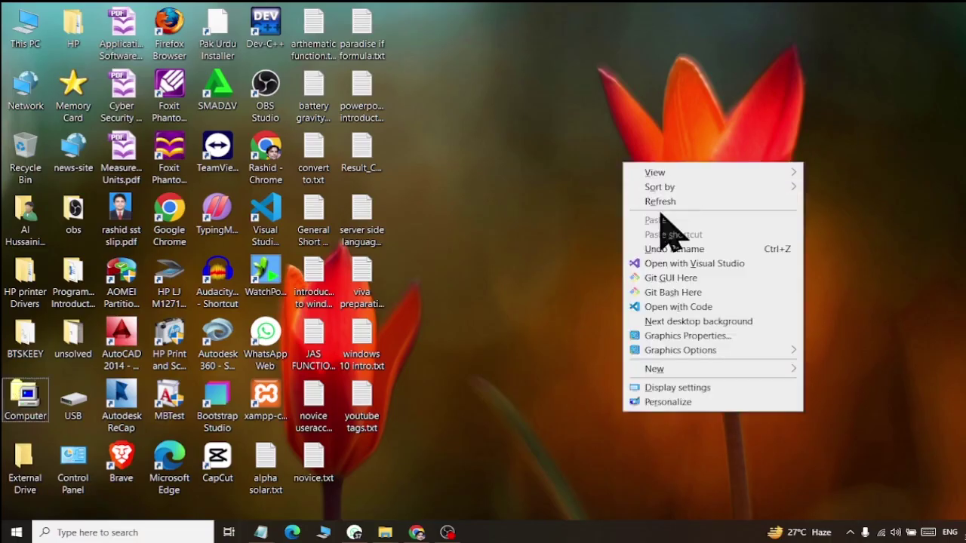
click(658, 202)
Step: Reopen the Computer folder from the desktop, then open english.txt and close it
double_click(23, 403)
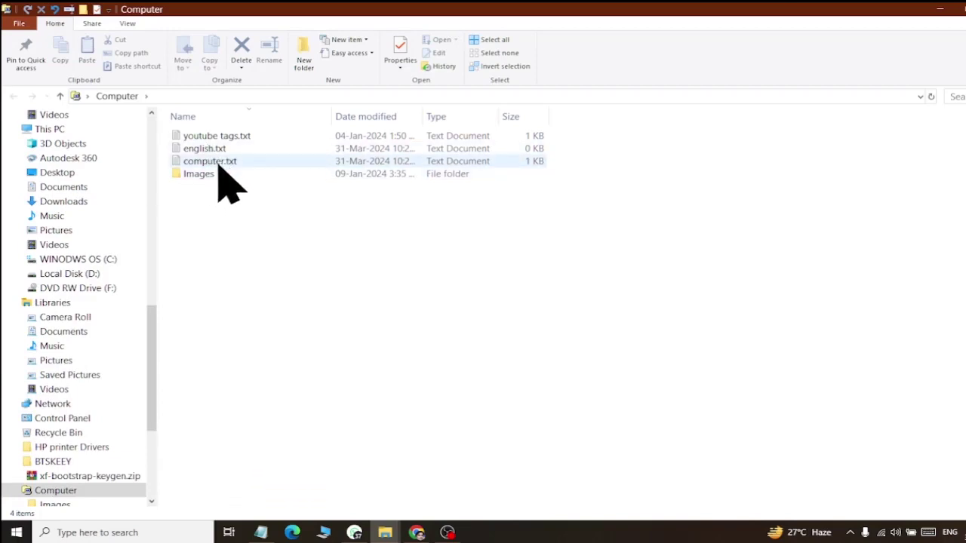
double_click(225, 149)
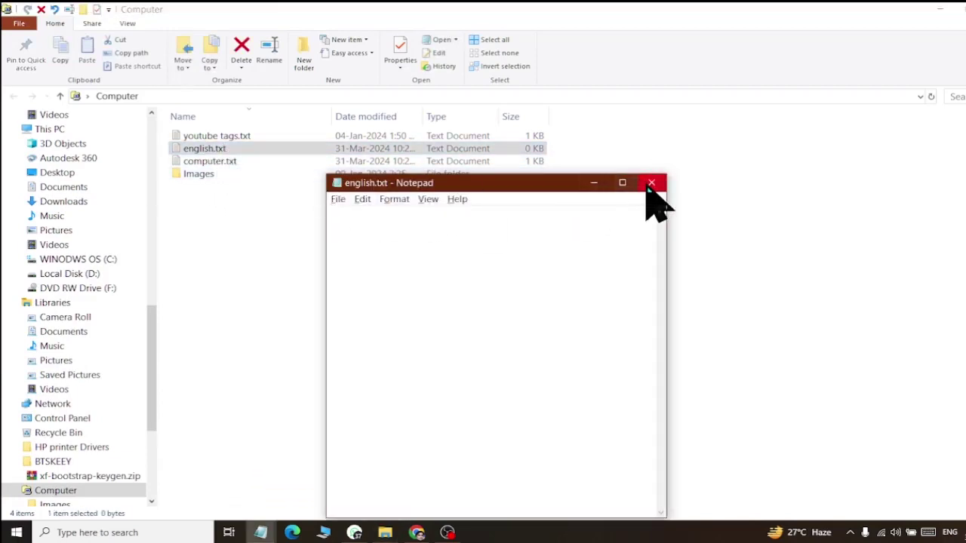
click(651, 182)
click(265, 136)
Step: Reopen computer.txt, highlight its text to review what was saved, and close the file
double_click(258, 161)
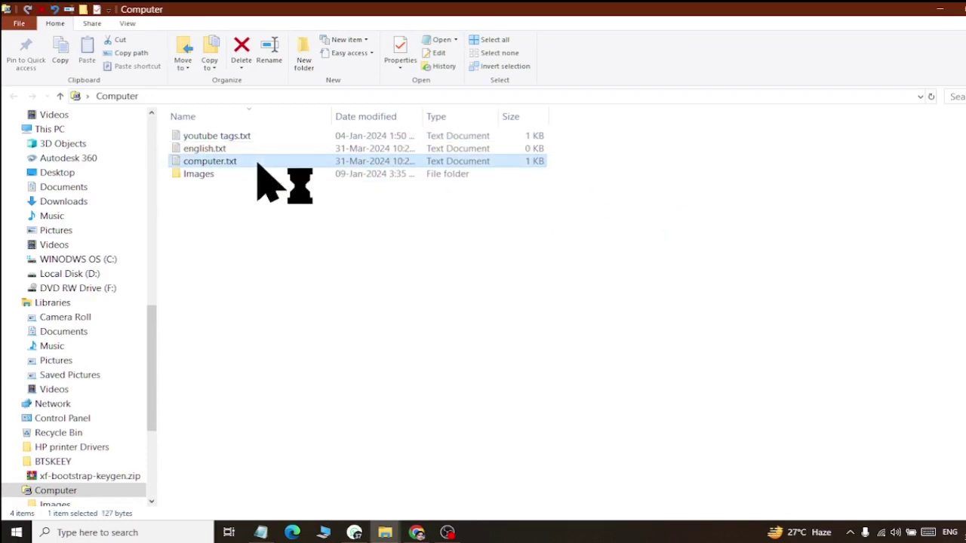
drag(366, 219, 585, 369)
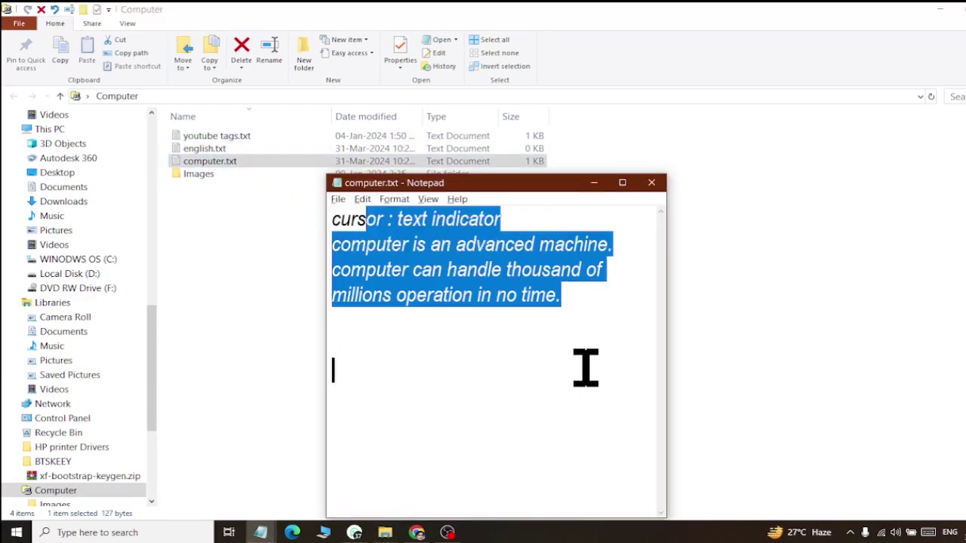
click(585, 368)
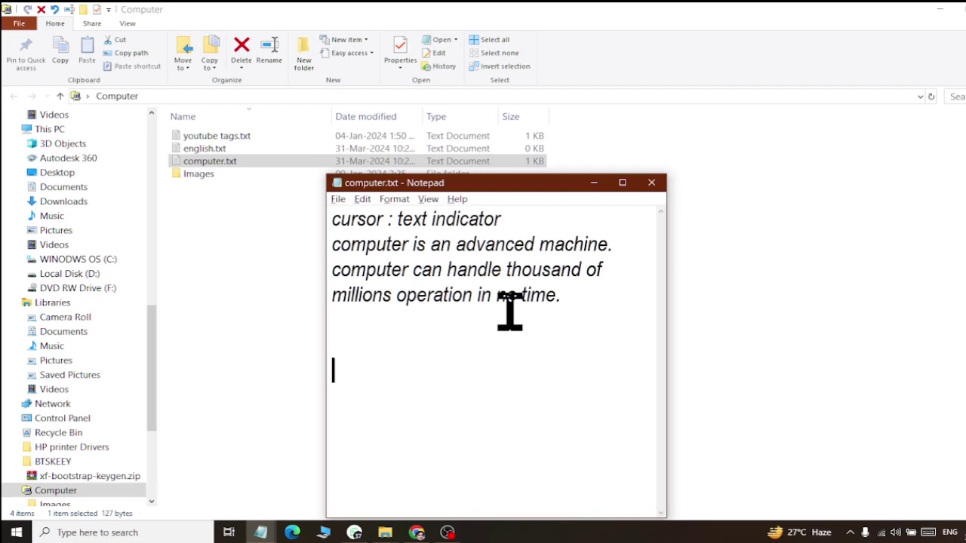
click(338, 199)
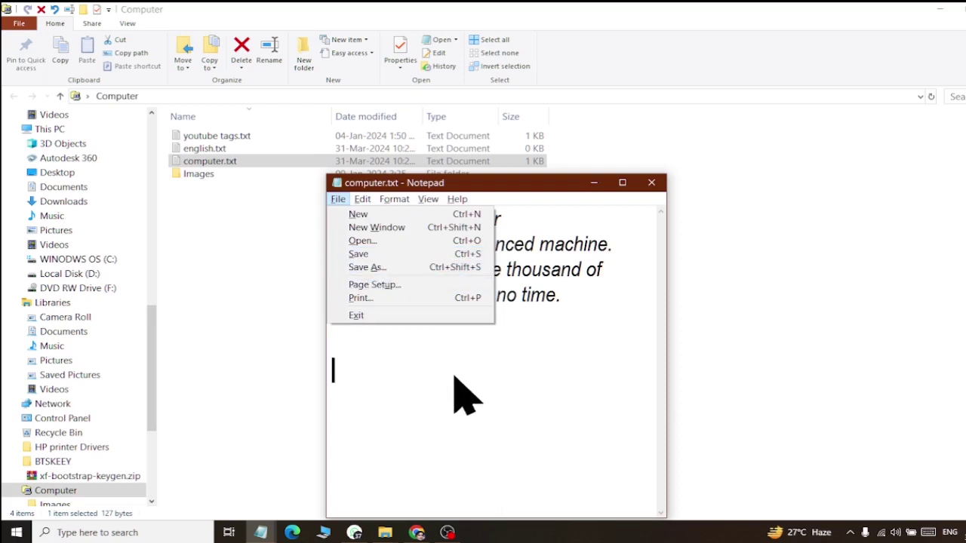
click(385, 259)
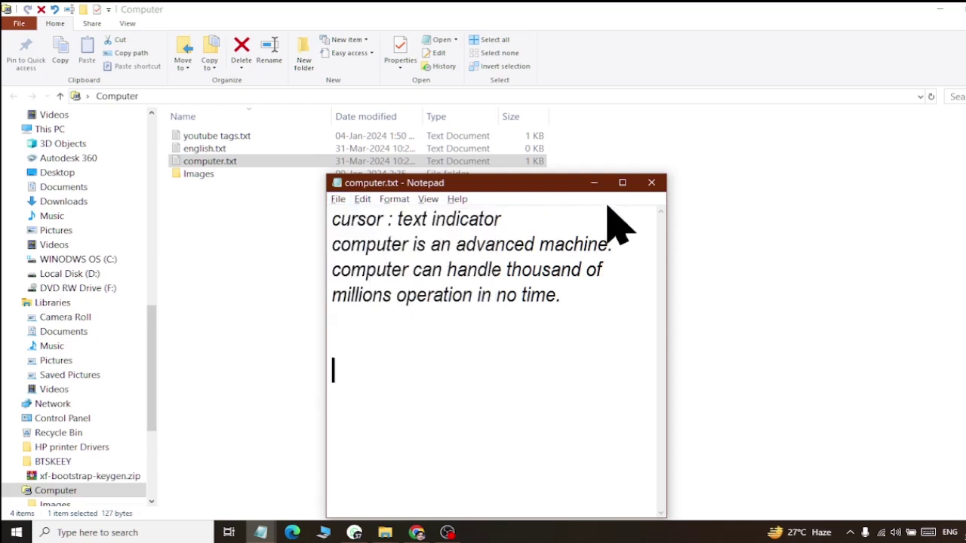
click(652, 182)
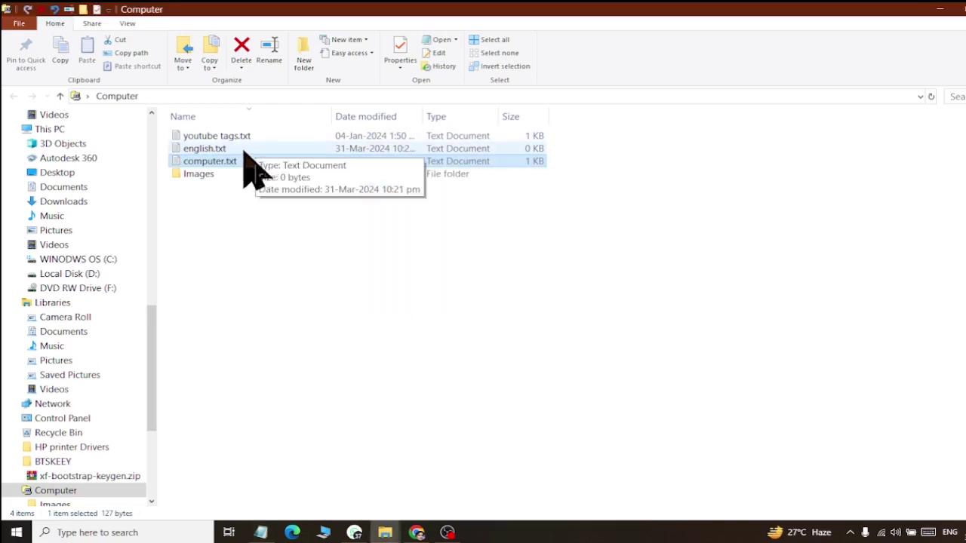
Step: Write "Engish is an international Language." in english.txt, save it and close the file
double_click(257, 149)
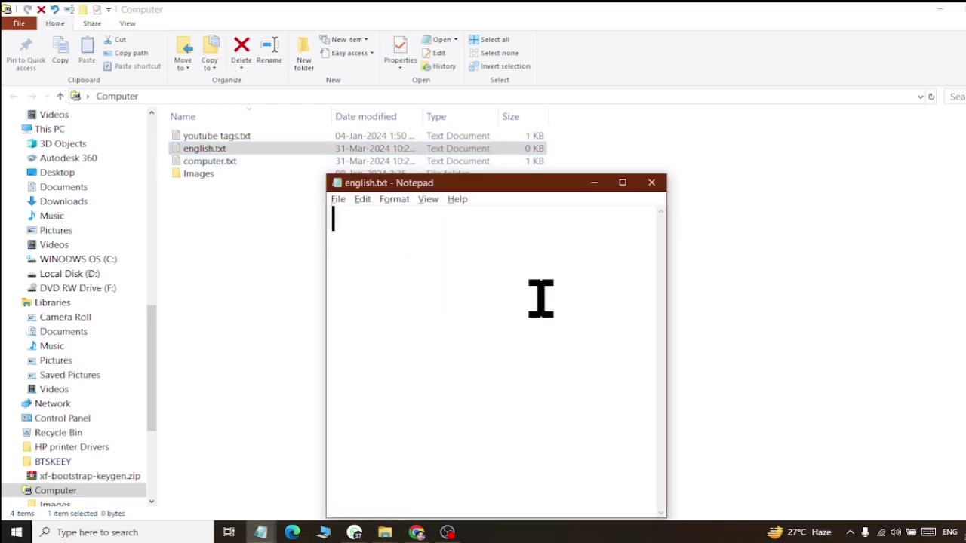
text(Engi)
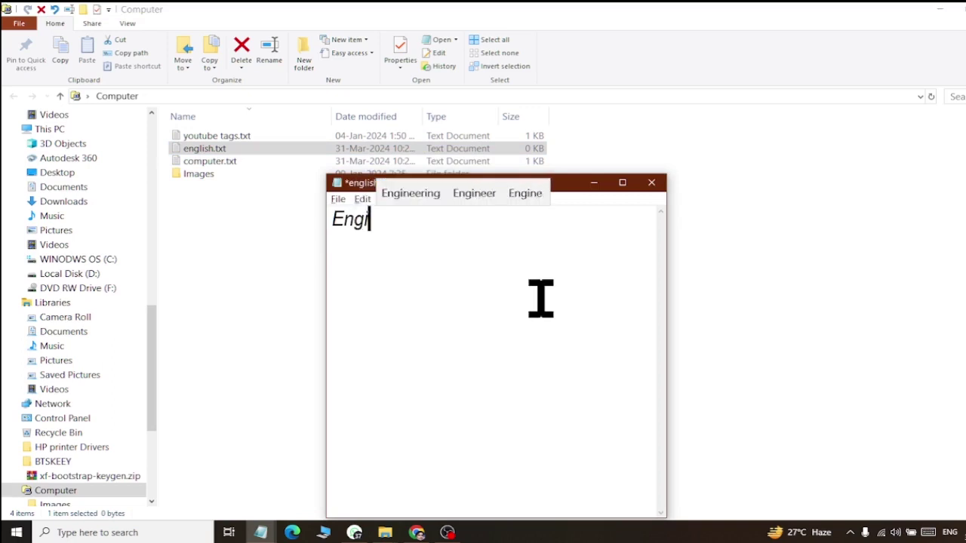
text(sh is i)
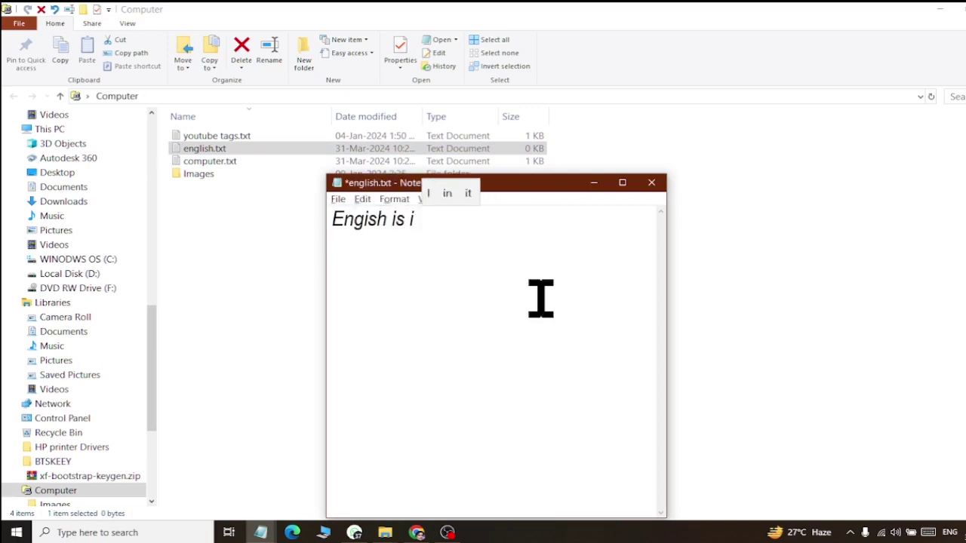
key(BackSpace)
text(an international )
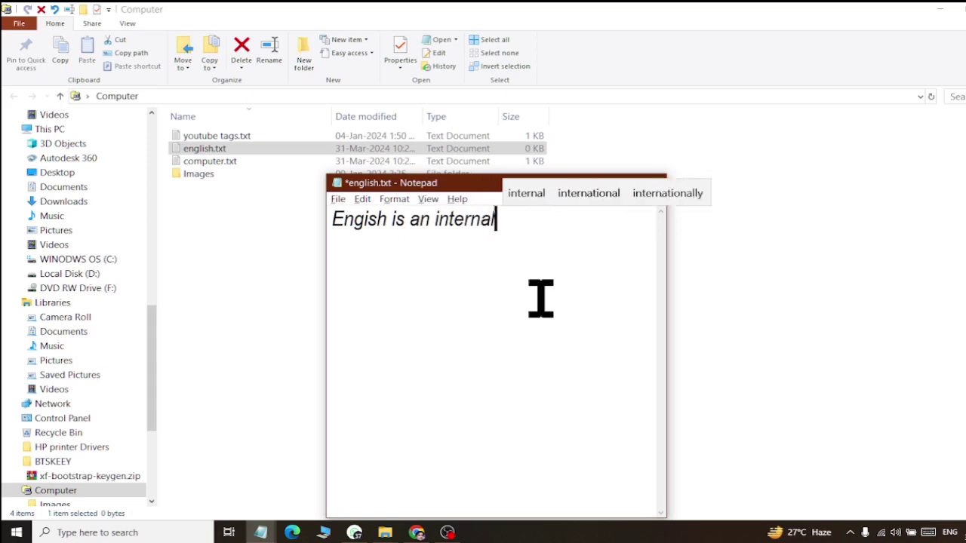
text(Language.)
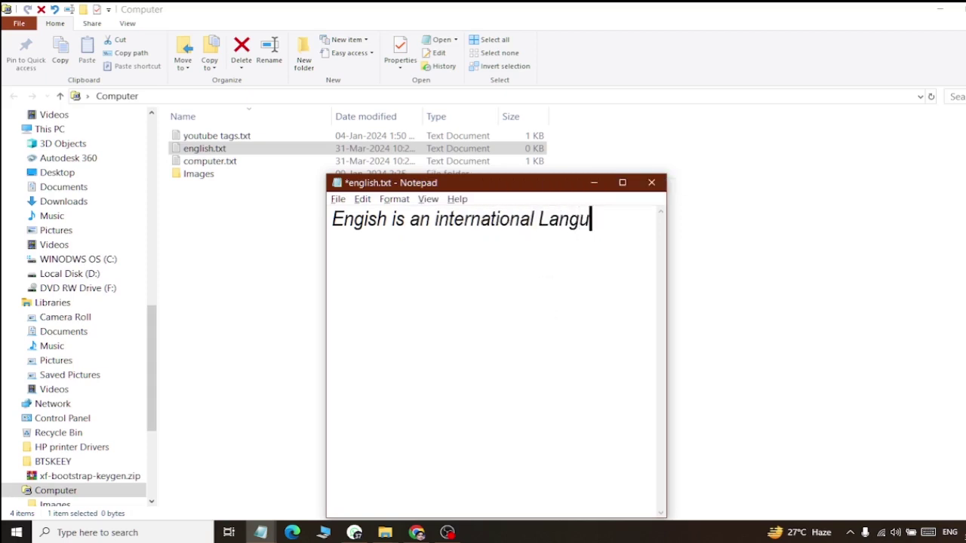
click(338, 199)
click(355, 252)
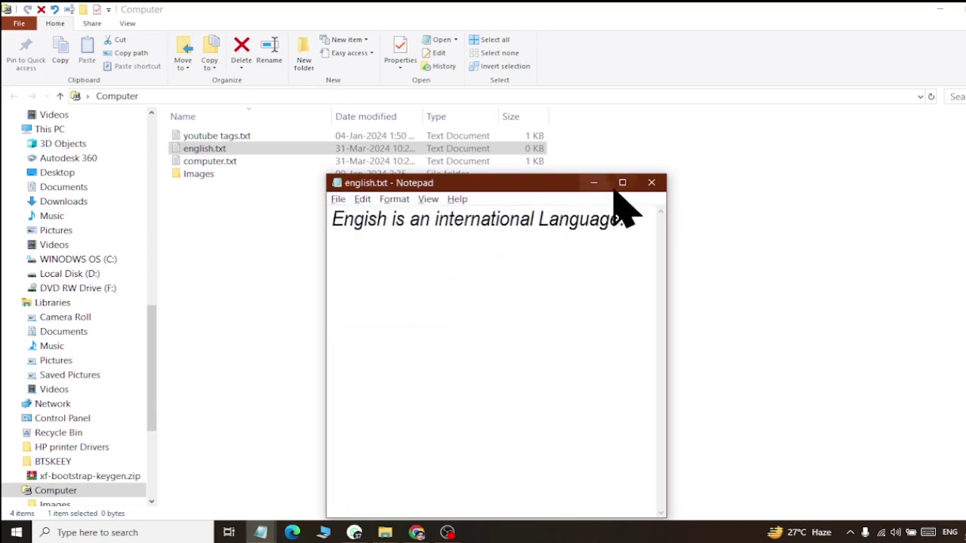
click(652, 183)
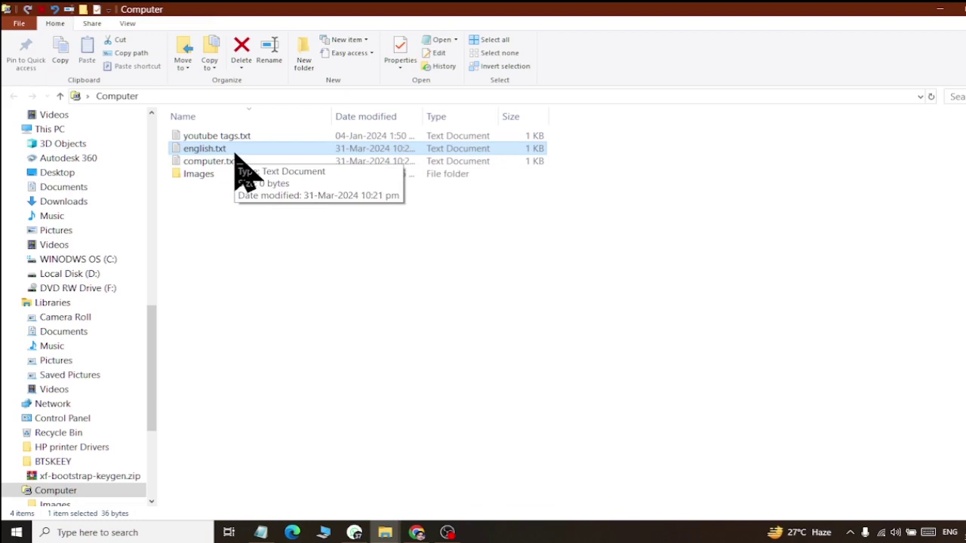
Step: Reopen english.txt to review its saved text, close it and clear the file selection
double_click(235, 150)
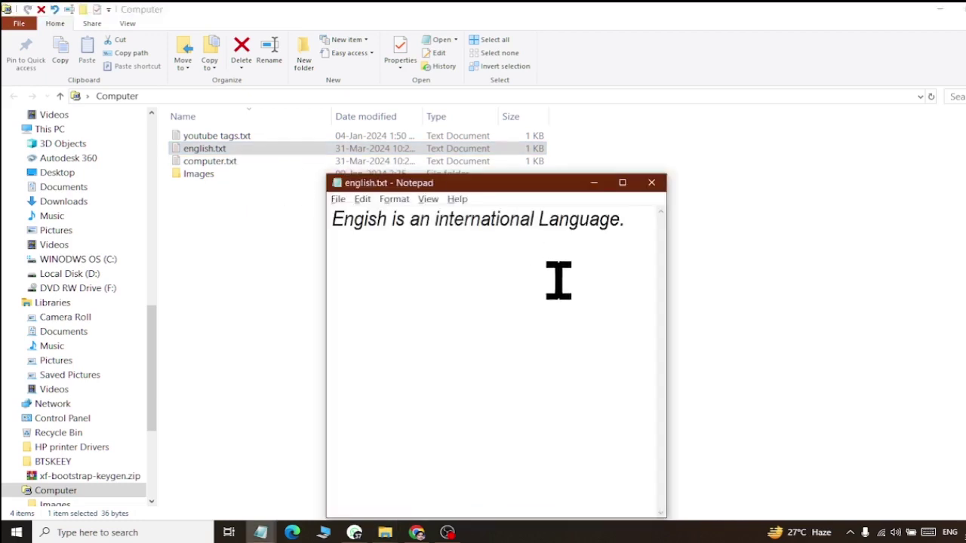
click(652, 183)
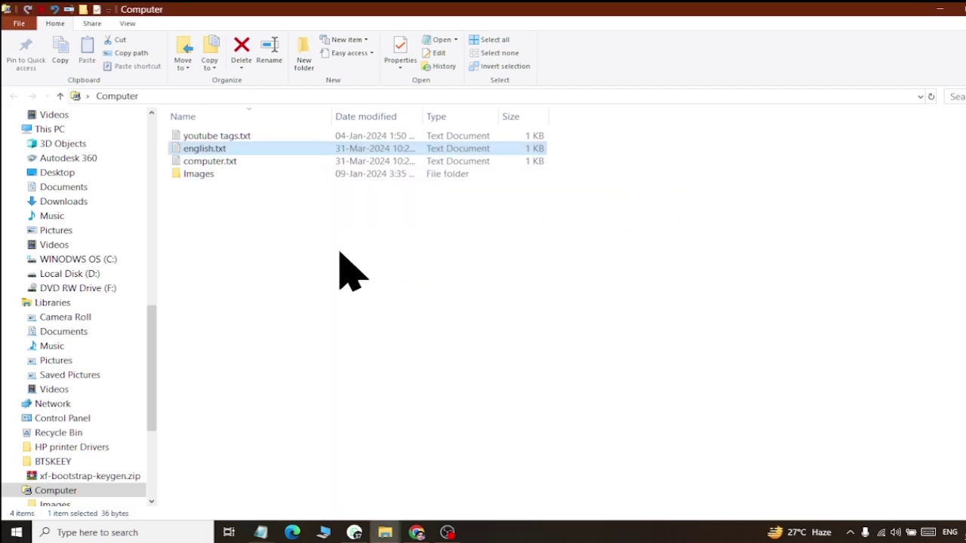
click(226, 202)
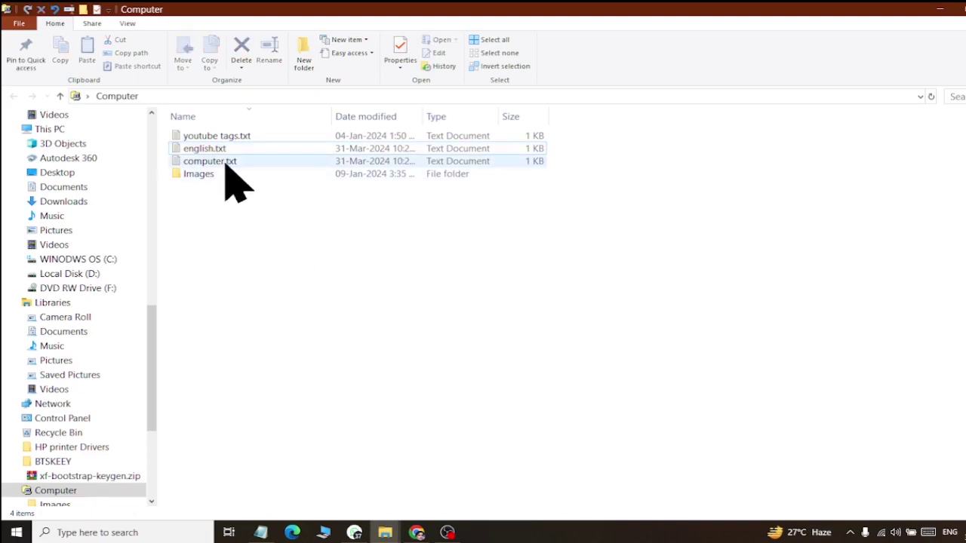
Step: Copy computer.txt and paste a duplicate of it into the same Computer folder
click(226, 162)
right_click(226, 162)
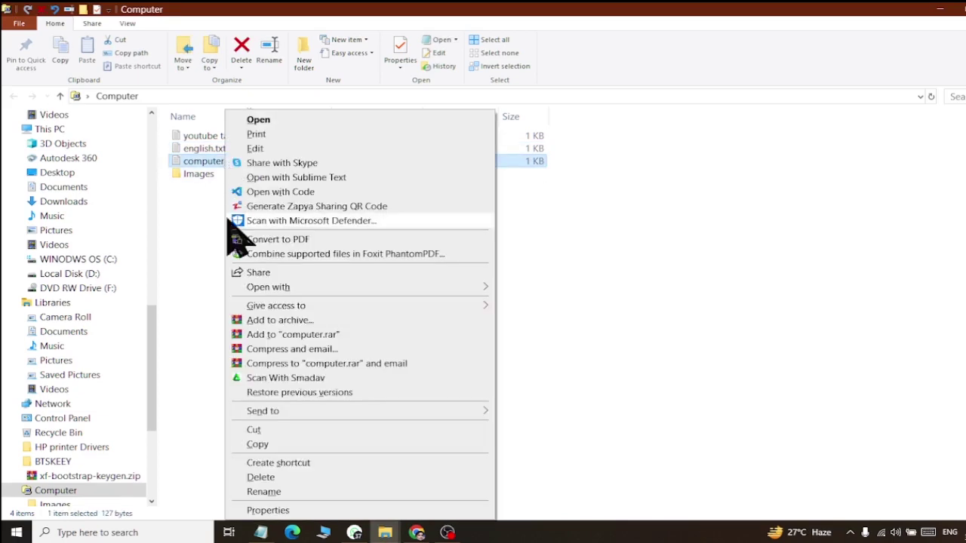
click(270, 447)
click(268, 439)
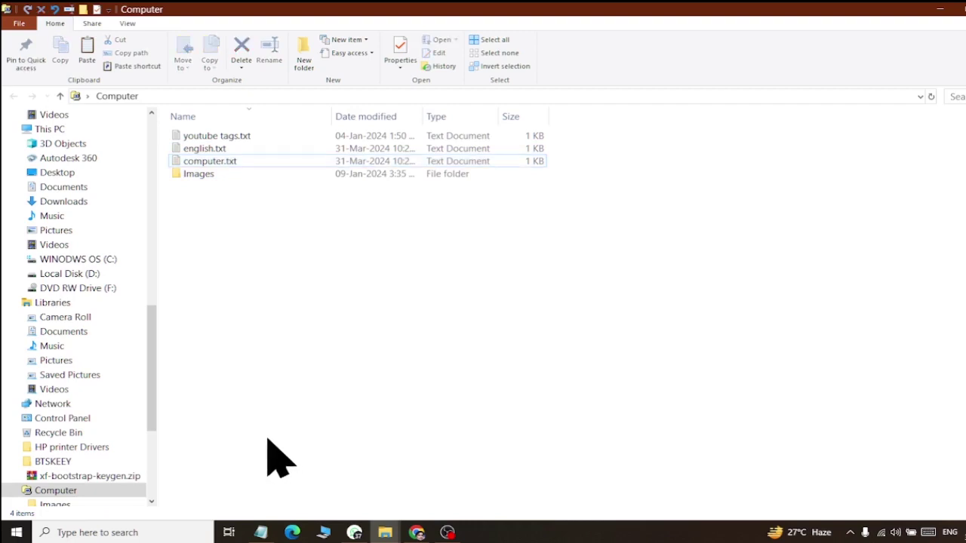
right_click(255, 380)
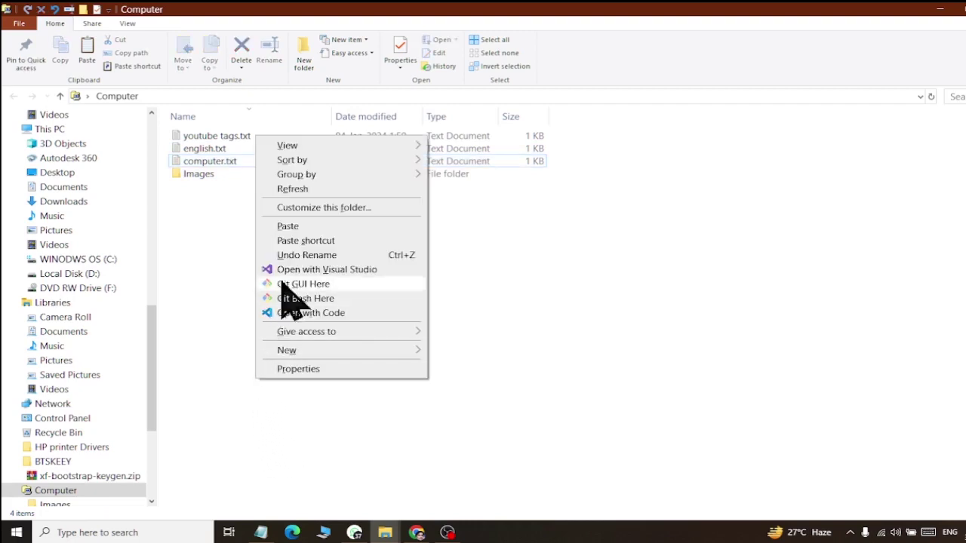
click(286, 227)
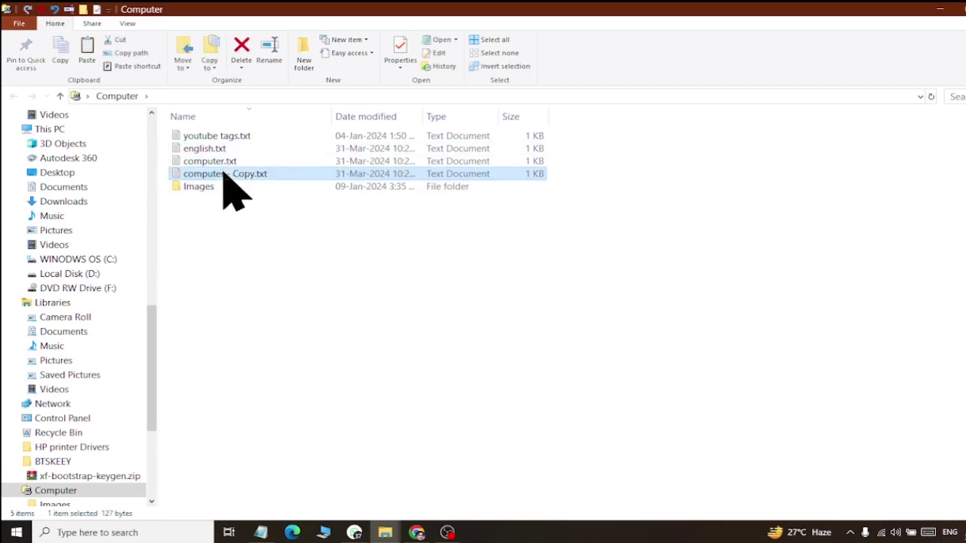
Step: Open the duplicate of computer.txt to check its text, close it, and compare it with the original in the file list
double_click(224, 174)
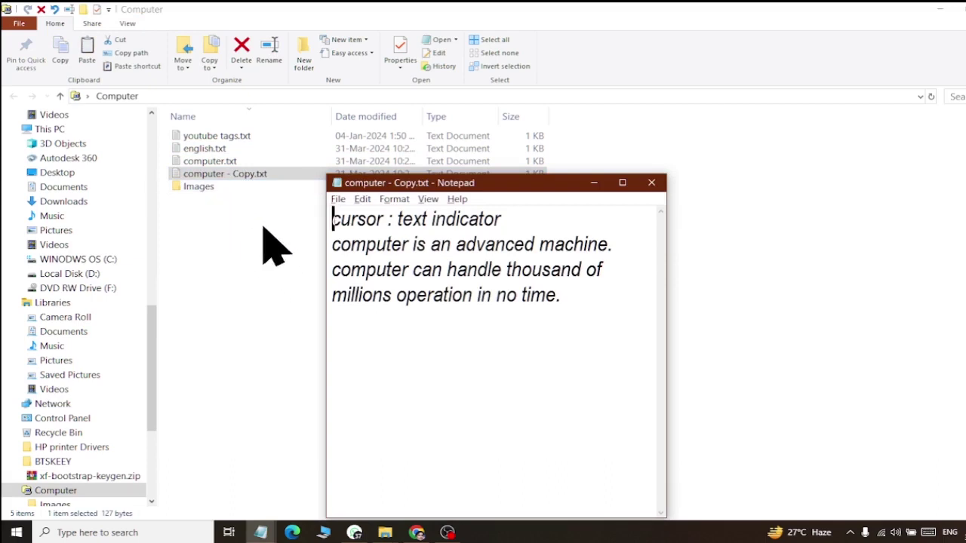
click(651, 183)
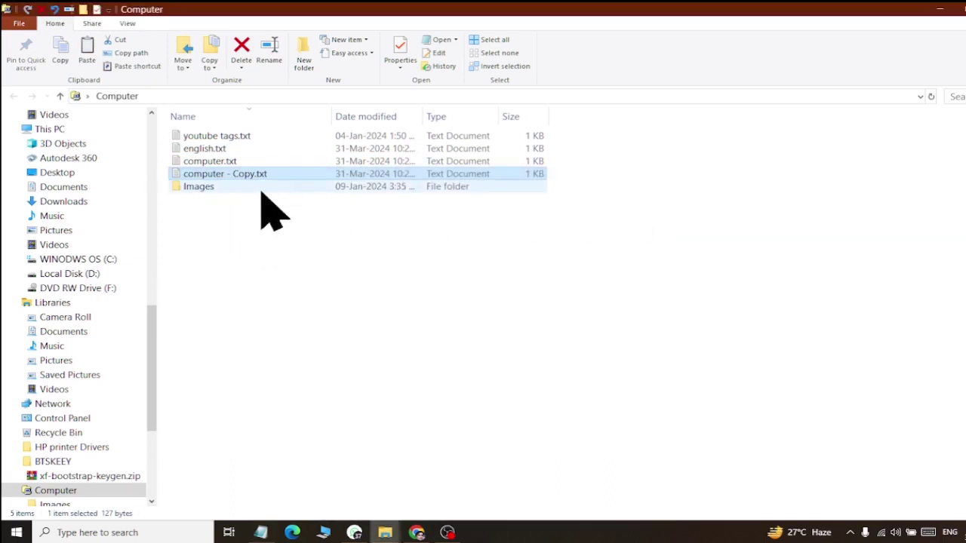
click(230, 162)
click(203, 176)
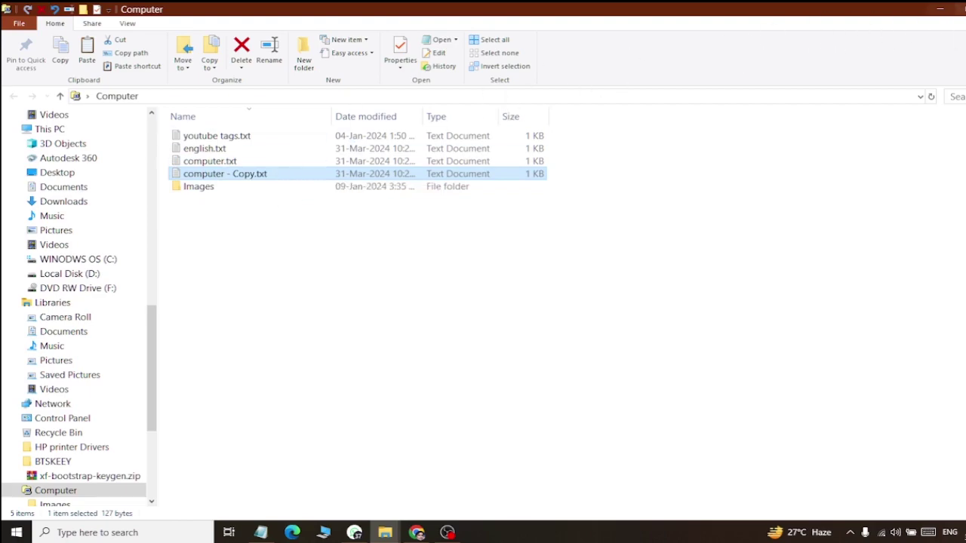
Step: Shrink the Computer folder window and move it aside, then paste the copied computer.txt into the External Drive folder on the desktop
key(super+Down)
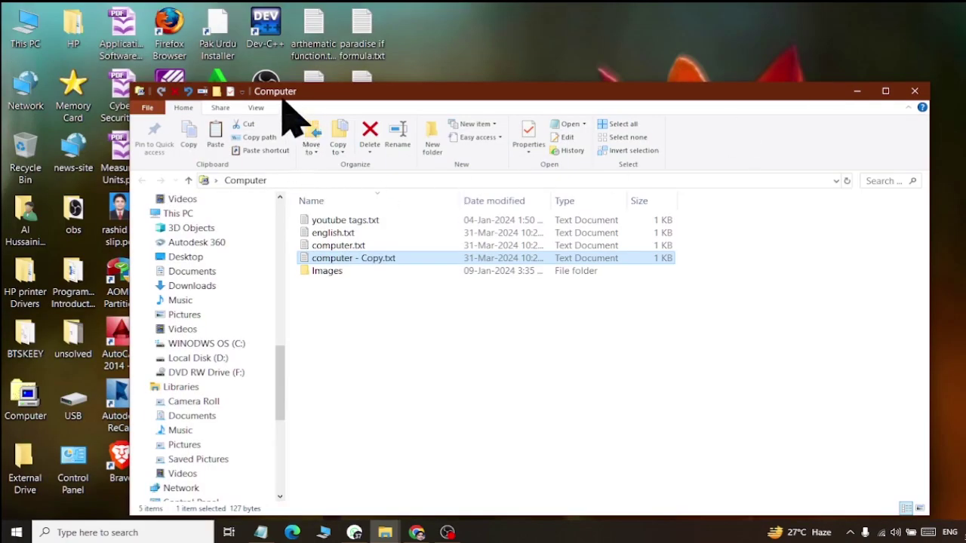
drag(283, 96, 436, 87)
click(18, 510)
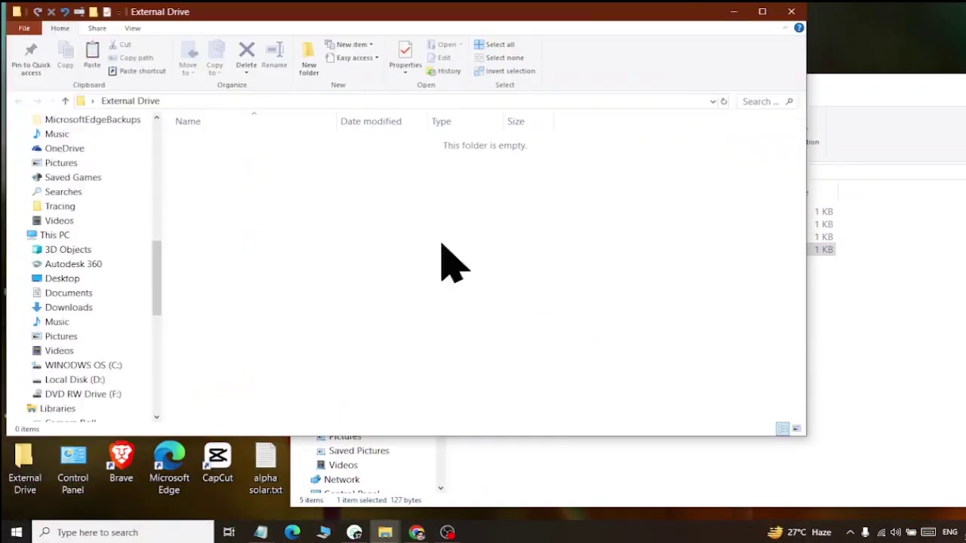
right_click(356, 220)
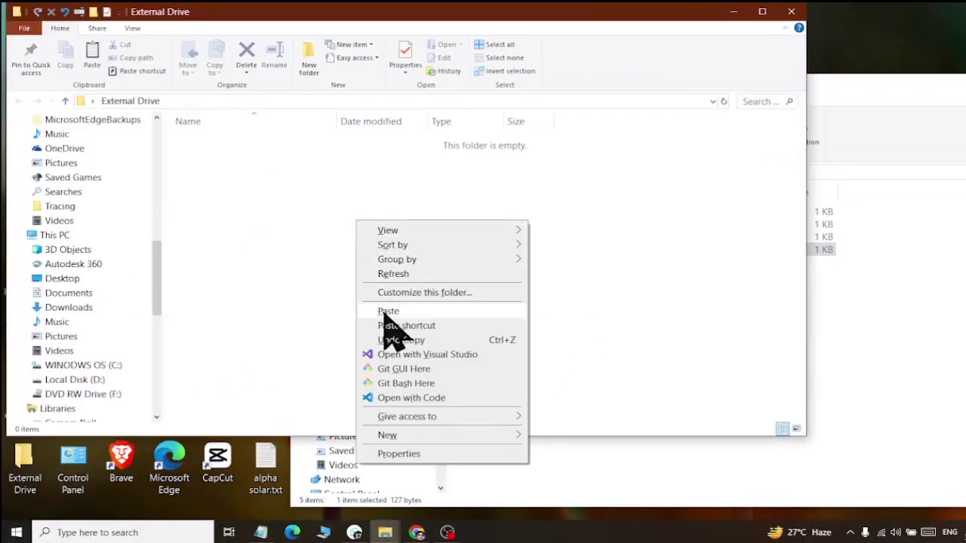
click(321, 287)
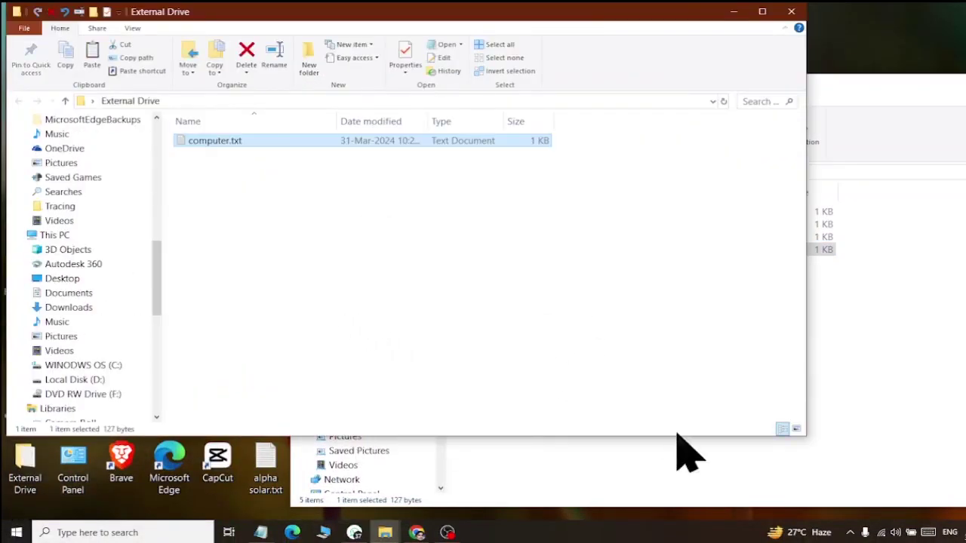
Step: Compare the Computer and External Drive folders, opening and closing the pasted computer.txt to check its content
click(747, 469)
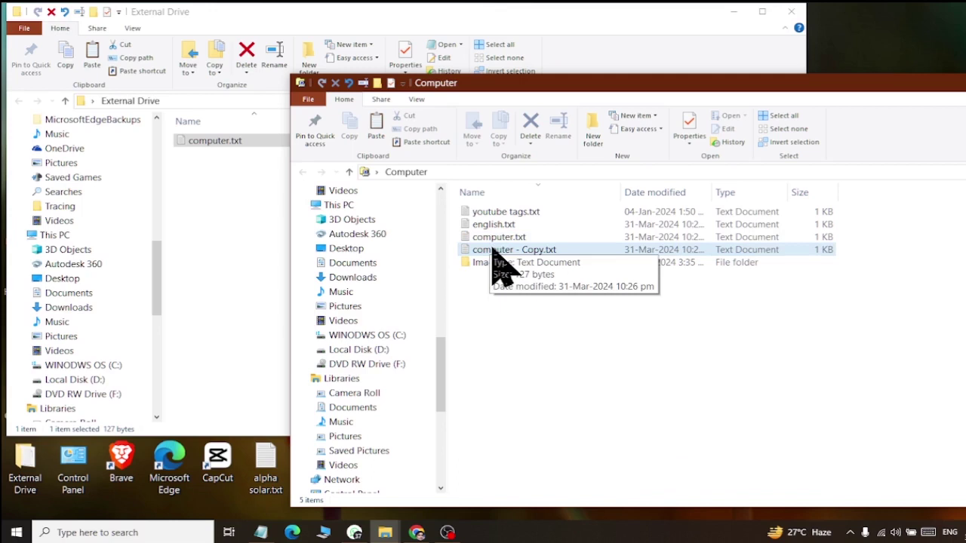
click(231, 143)
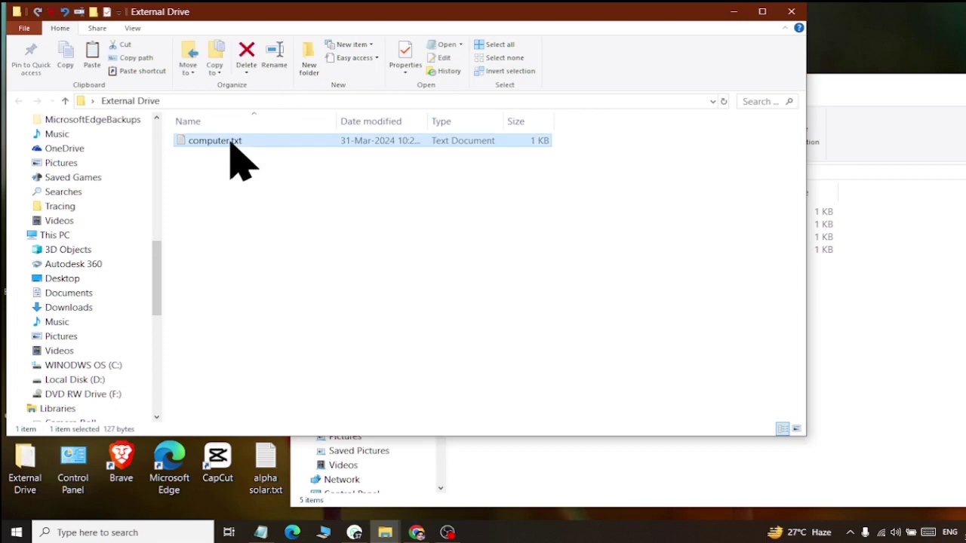
double_click(231, 143)
click(652, 183)
click(878, 410)
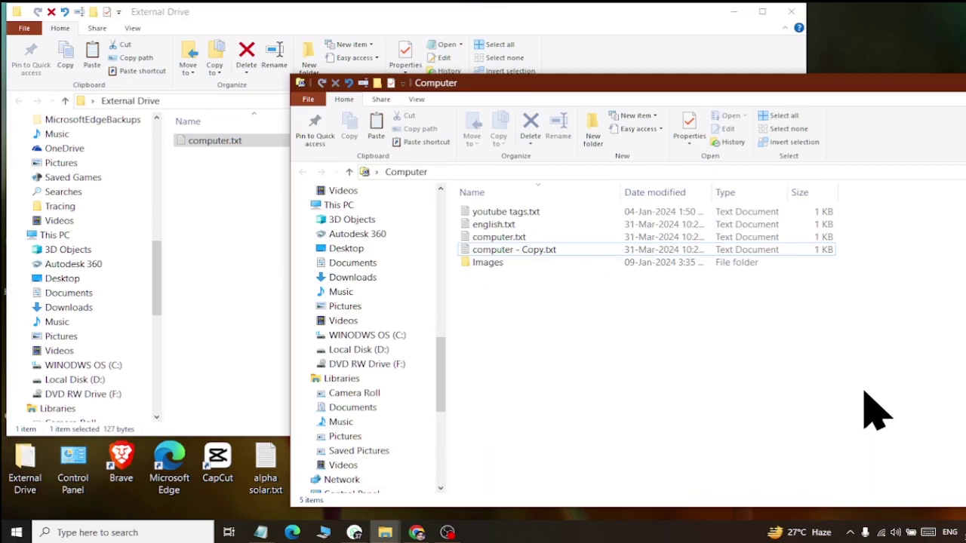
Step: Open english.txt, save it under the new name "english grammer" in the Computer folder, and close the file
double_click(507, 224)
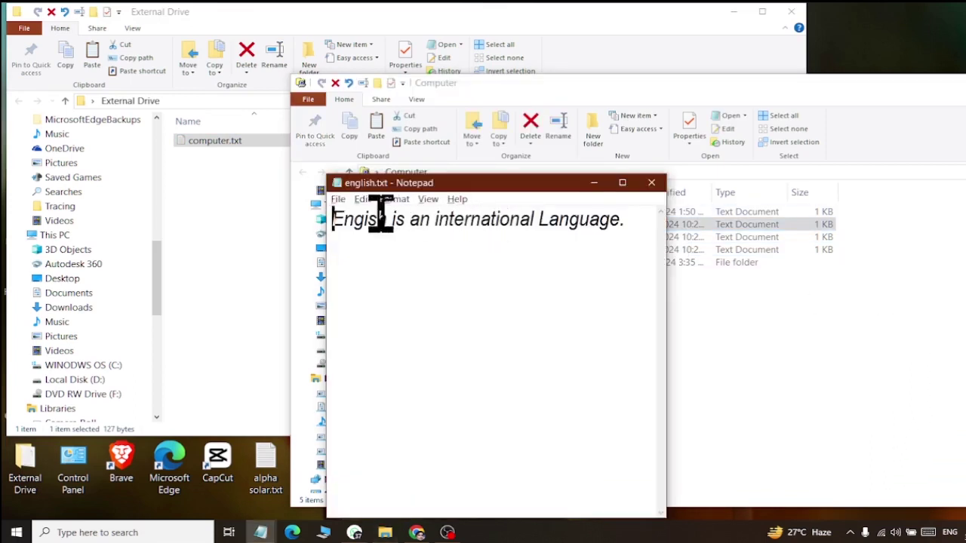
click(338, 200)
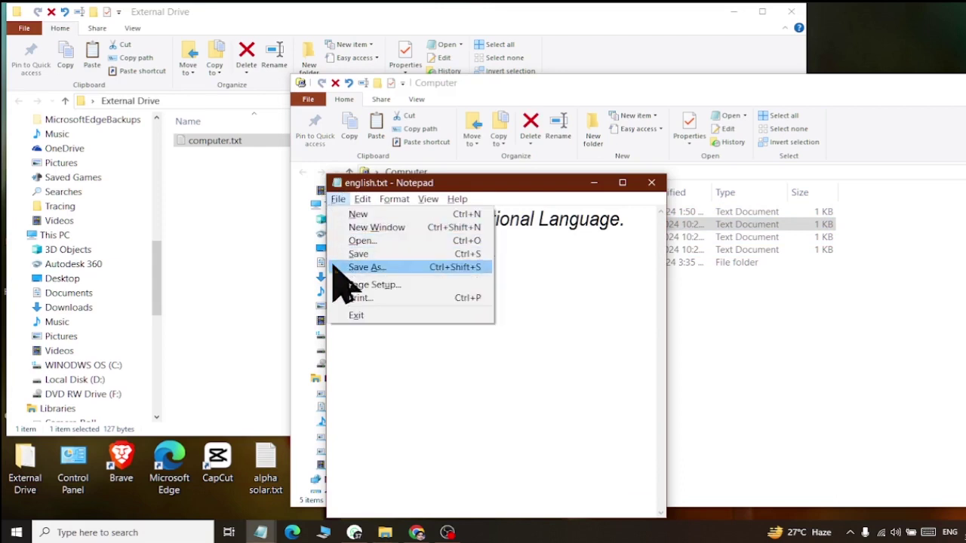
click(338, 268)
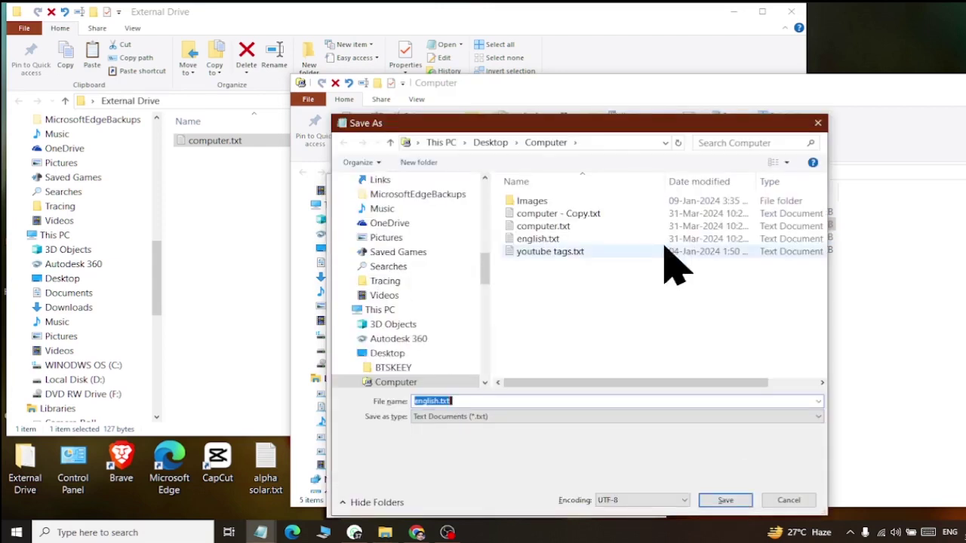
drag(371, 129, 407, 149)
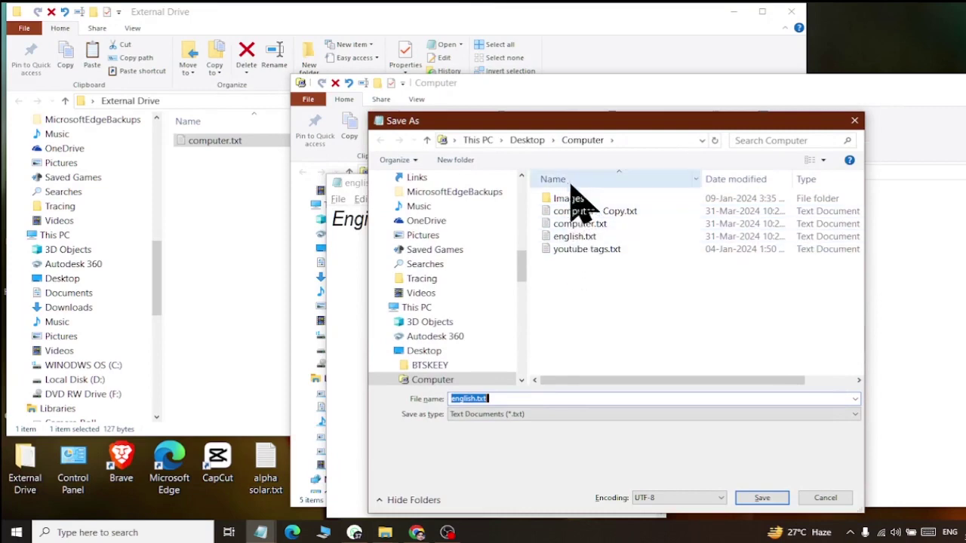
click(513, 399)
key(BackSpace)
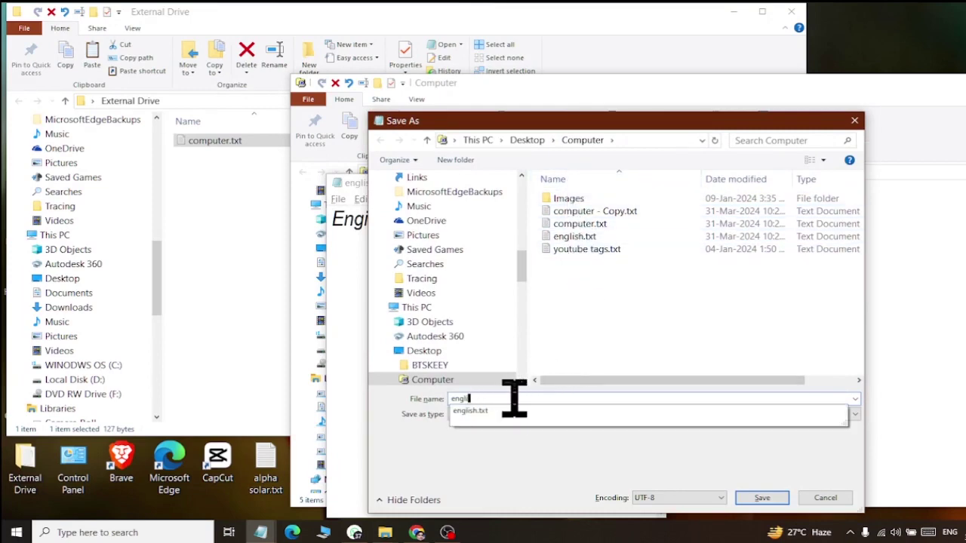
key(BackSpace)
key(BackSpace)
key(BackSpace)
key(BackSpace)
key(BackSpace)
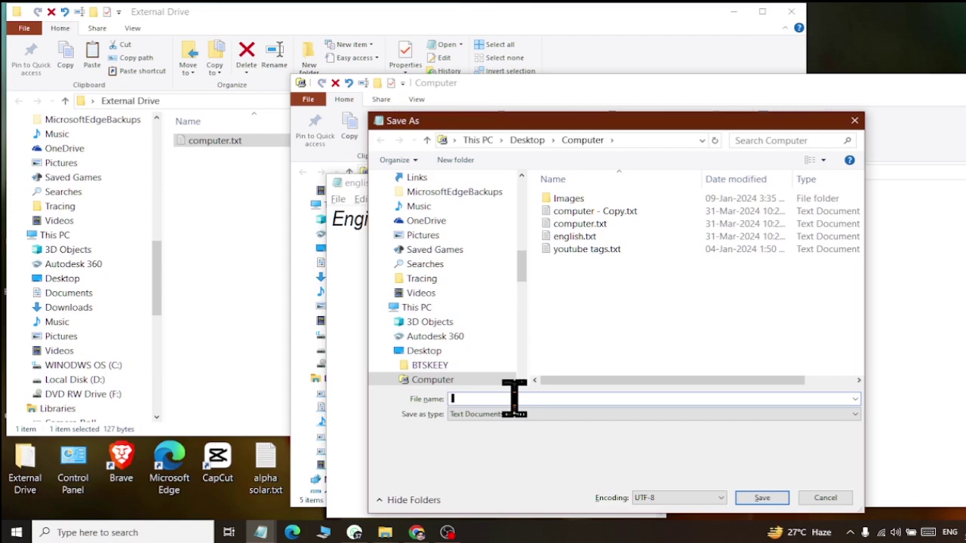
text(english grammer)
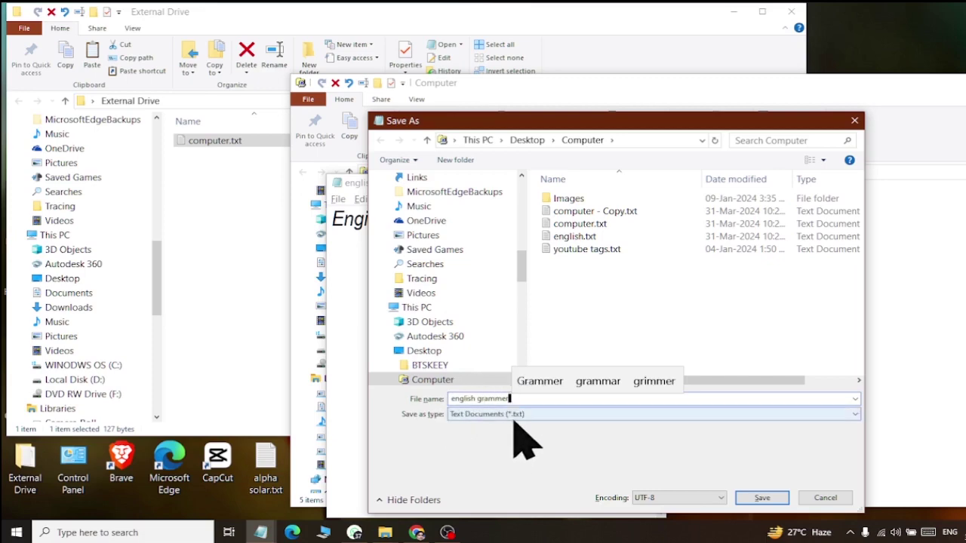
click(763, 498)
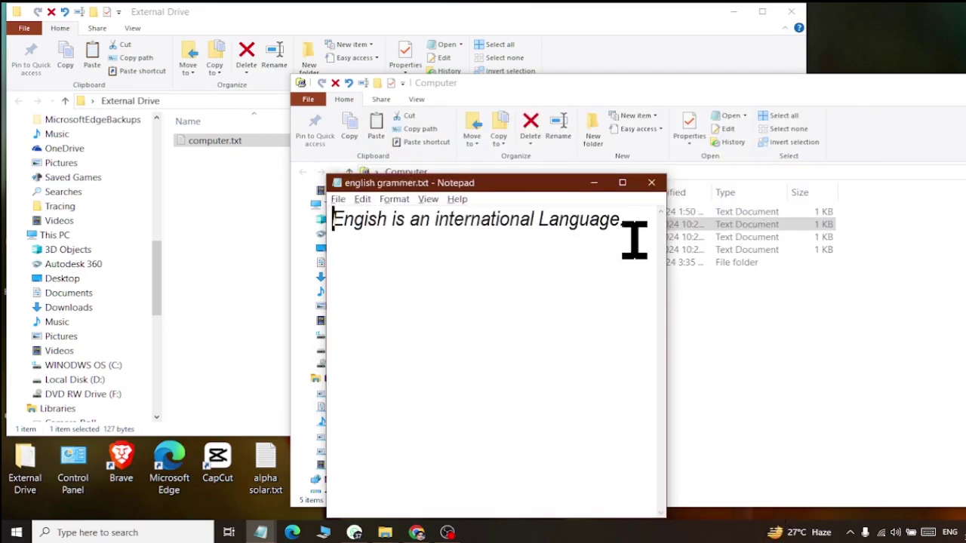
click(649, 181)
Step: Refresh the Computer folder and select english.txt and english grammer.txt in turn to compare them
right_click(535, 321)
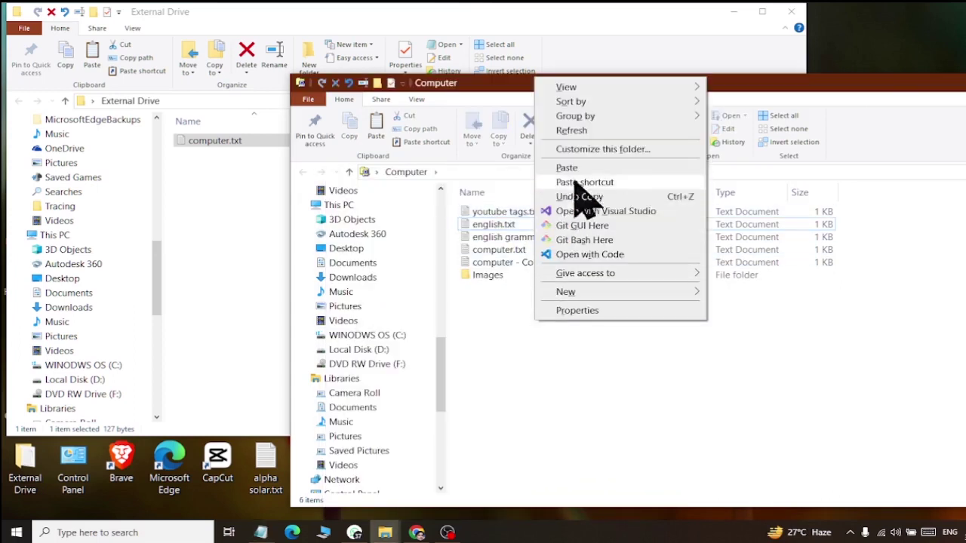
click(590, 146)
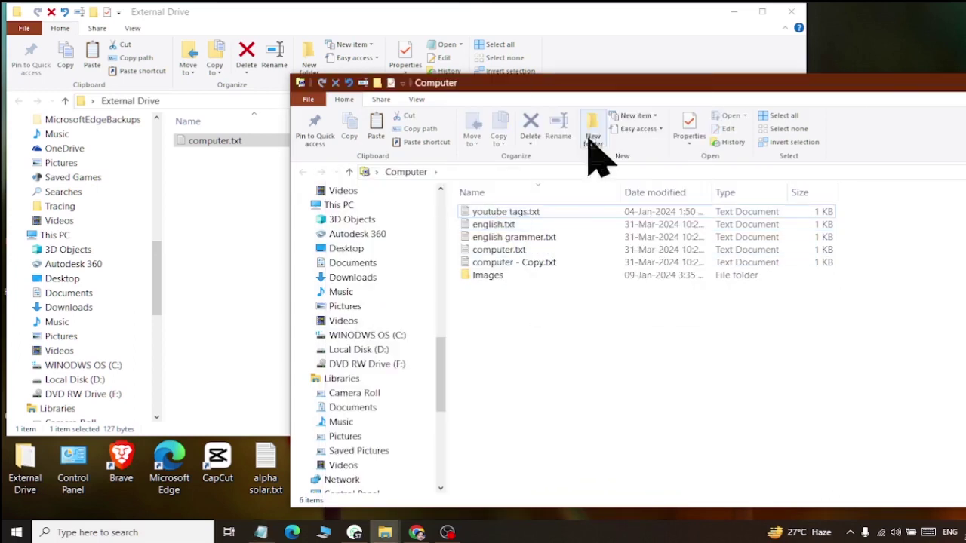
click(486, 226)
click(480, 239)
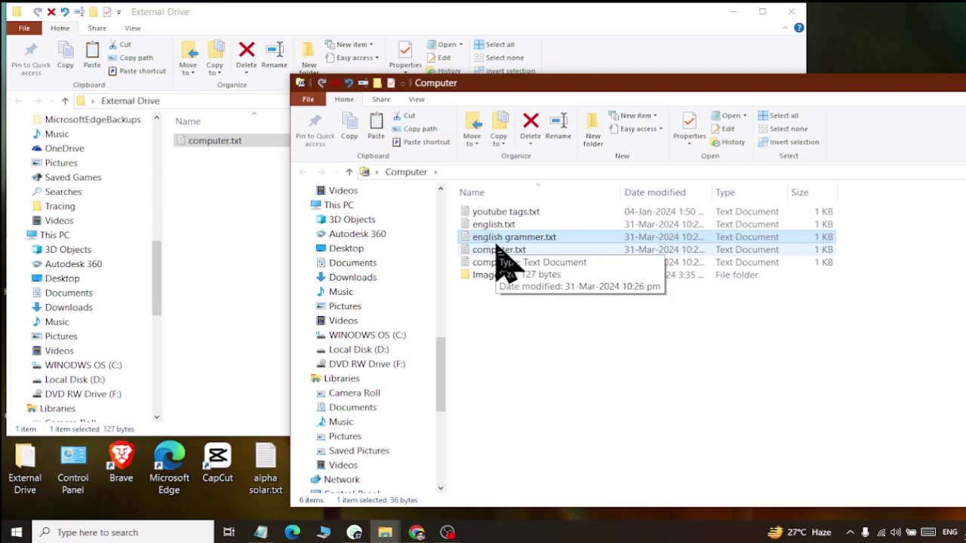
Step: Open english grammer.txt from the Computer folder to check its content, and close it
double_click(549, 237)
click(654, 182)
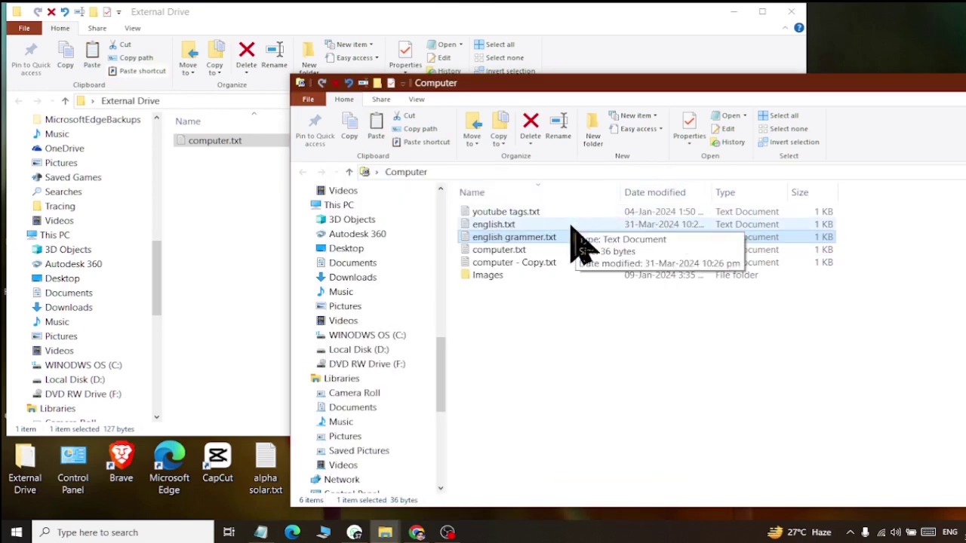
Step: Open english.txt, save it under the new name ABCD in the External Drive folder on the desktop, and close the file
click(570, 226)
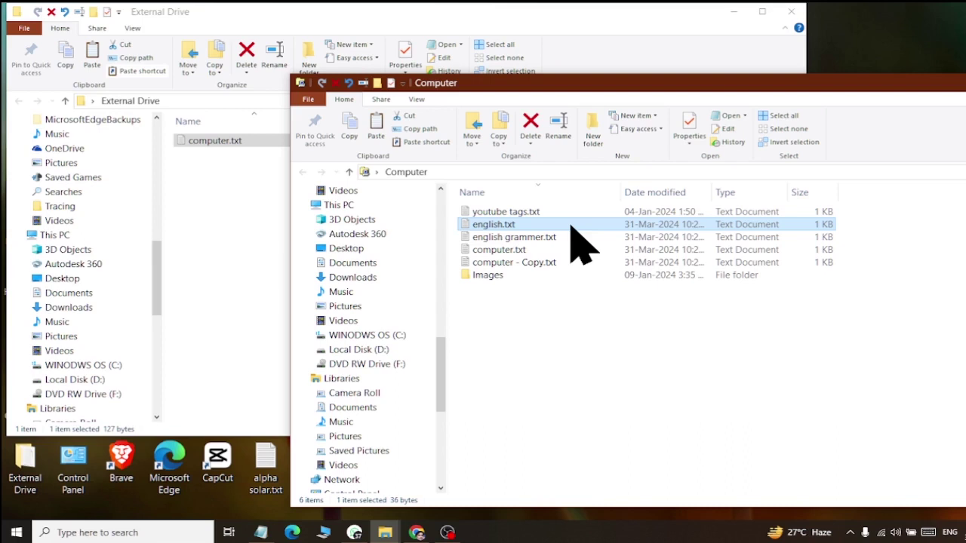
double_click(571, 226)
click(338, 199)
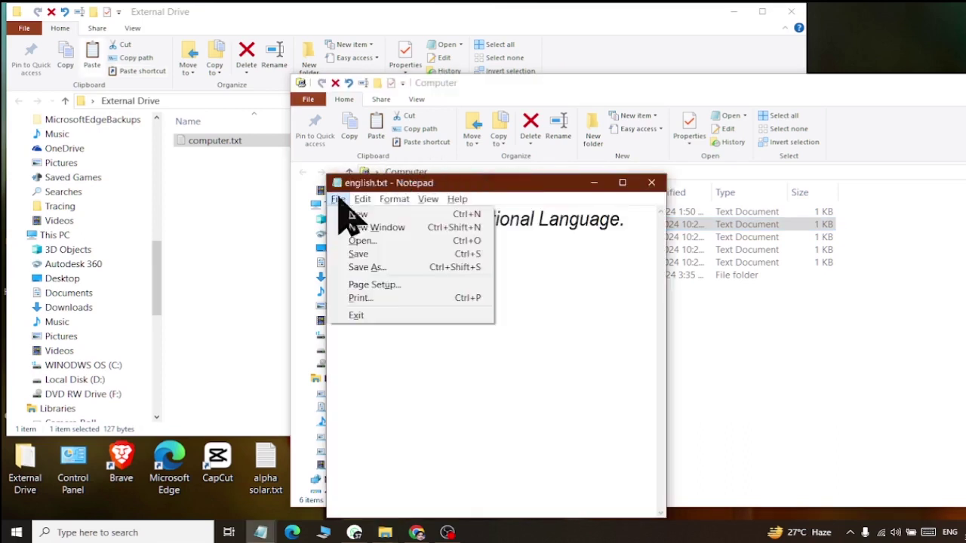
click(352, 268)
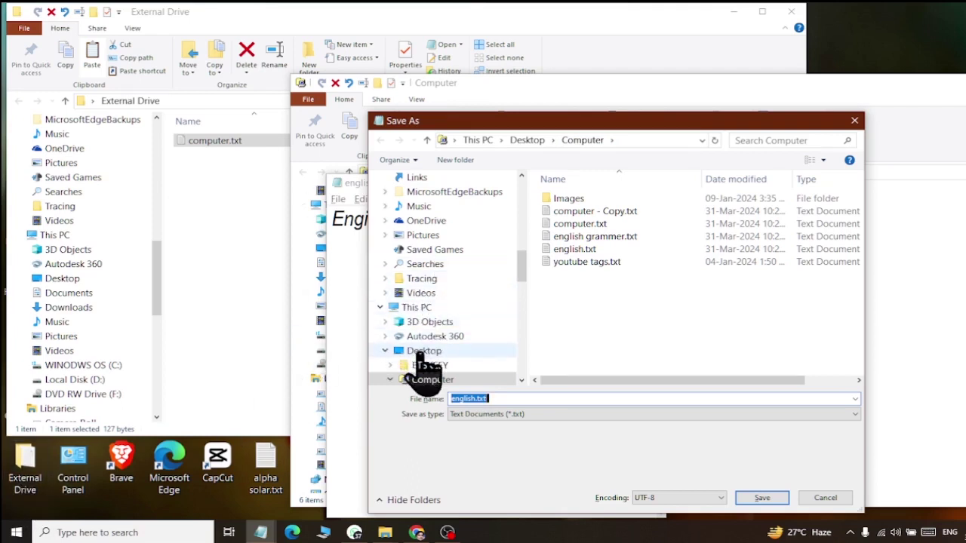
click(422, 352)
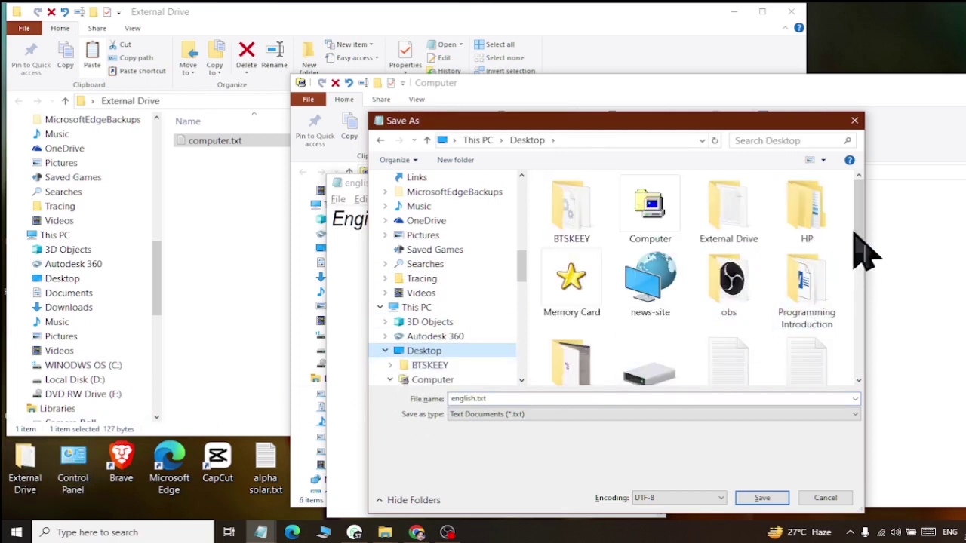
double_click(742, 230)
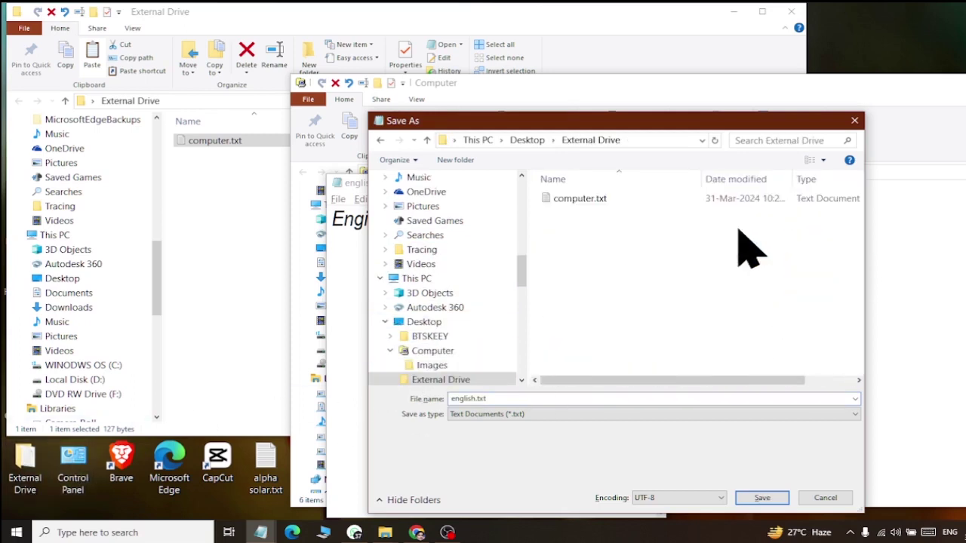
click(496, 399)
text(ABCD)
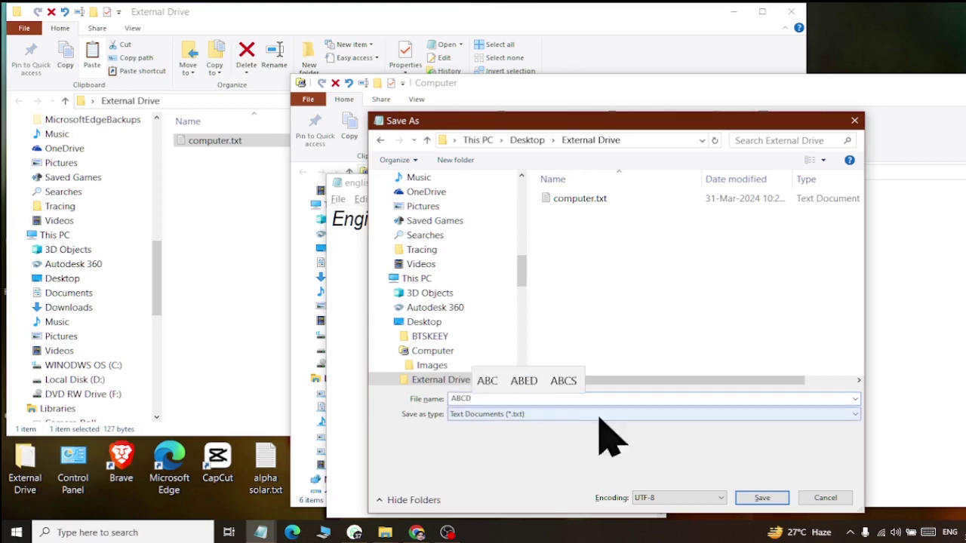
click(762, 498)
click(642, 184)
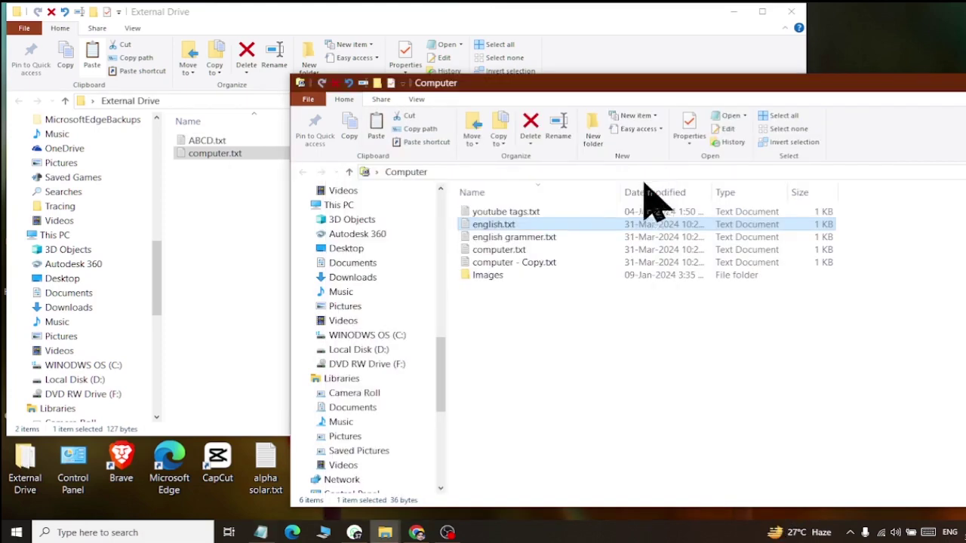
Step: Open ABCD.txt from the External Drive folder to check its content, and close it
click(218, 170)
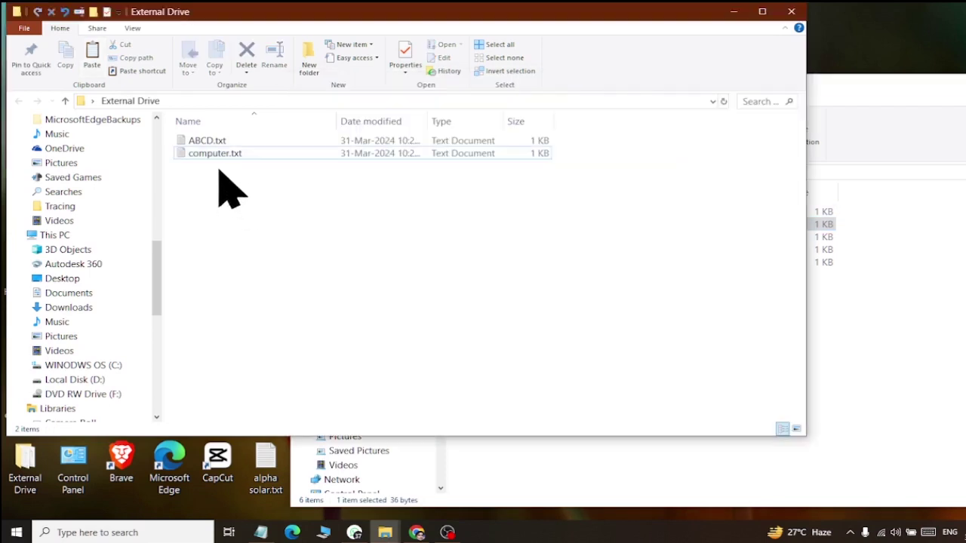
double_click(198, 140)
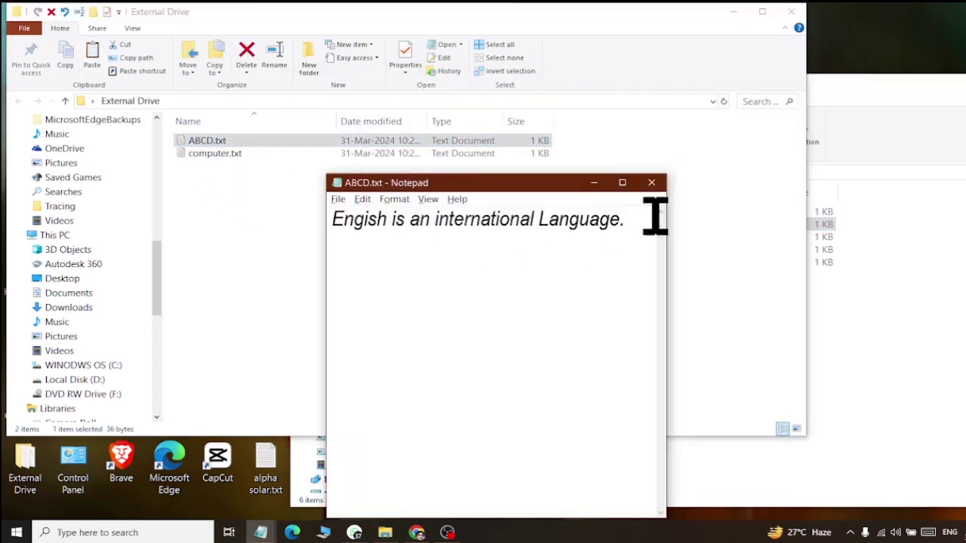
click(651, 183)
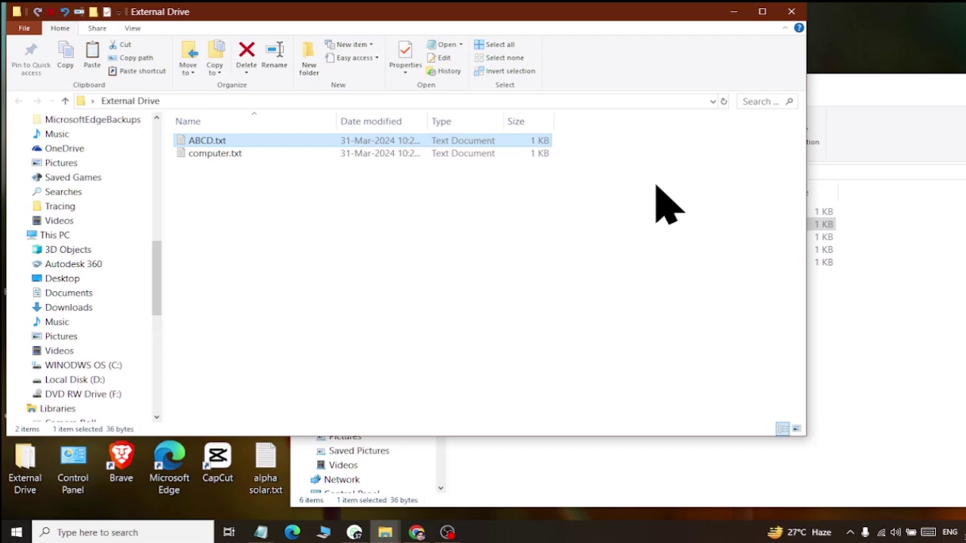
Step: Return to the Computer folder, open english.txt in a maximized window, and look over its file commands
click(808, 345)
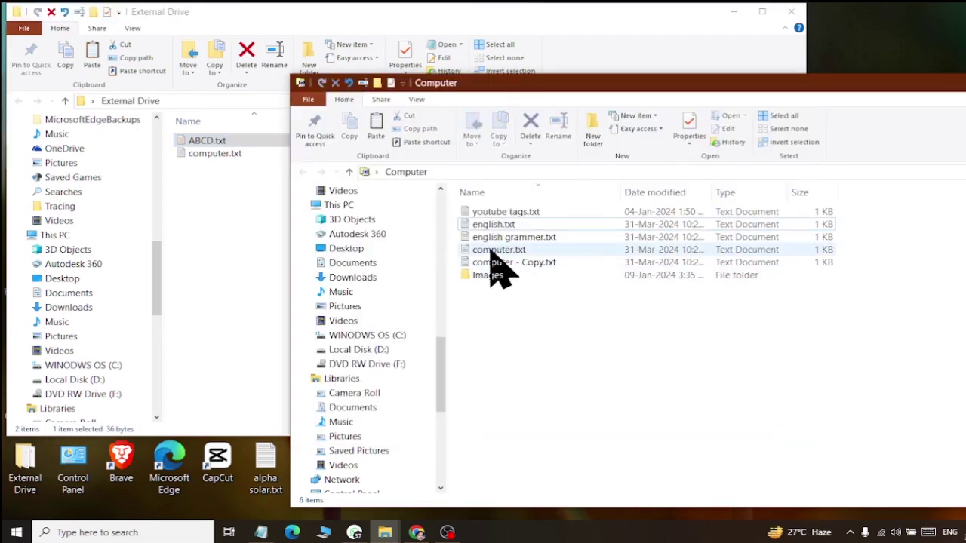
double_click(496, 225)
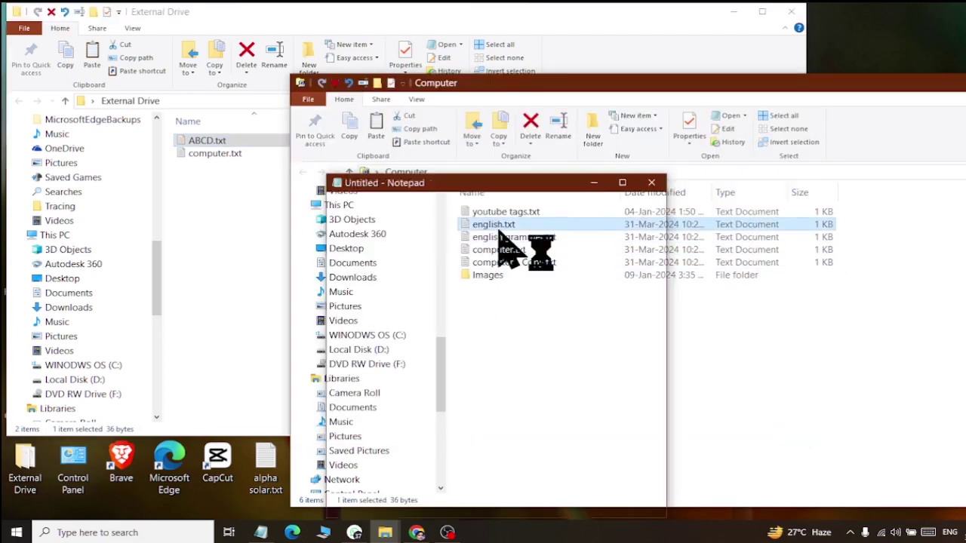
double_click(485, 185)
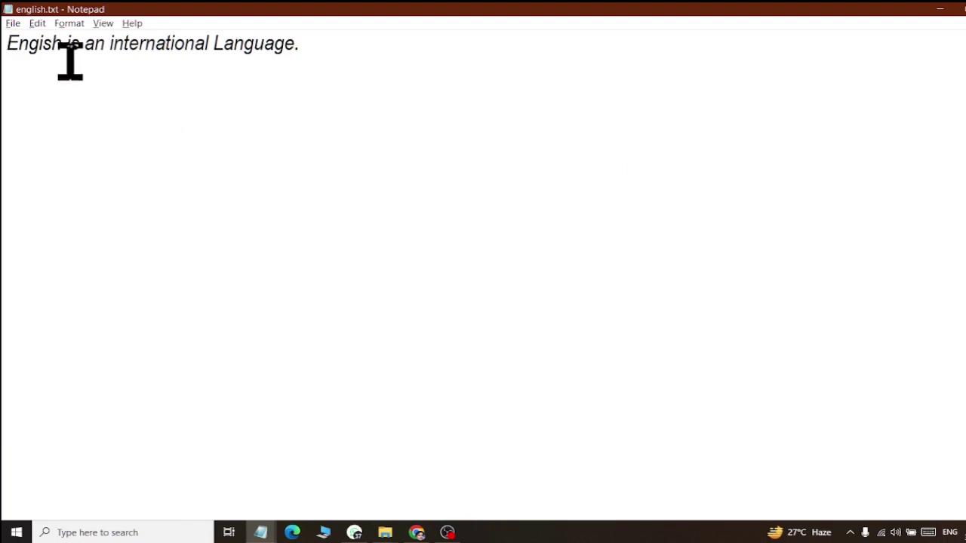
click(11, 23)
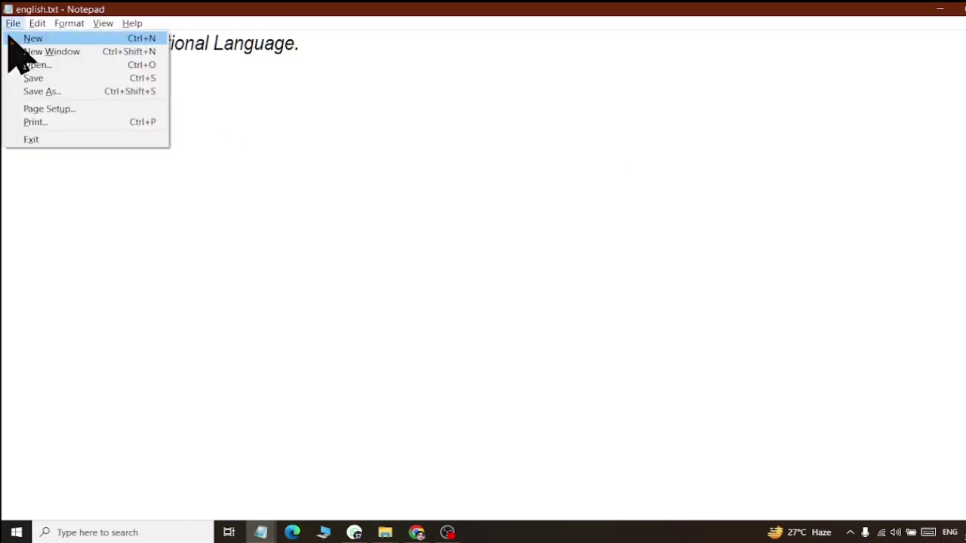
click(940, 9)
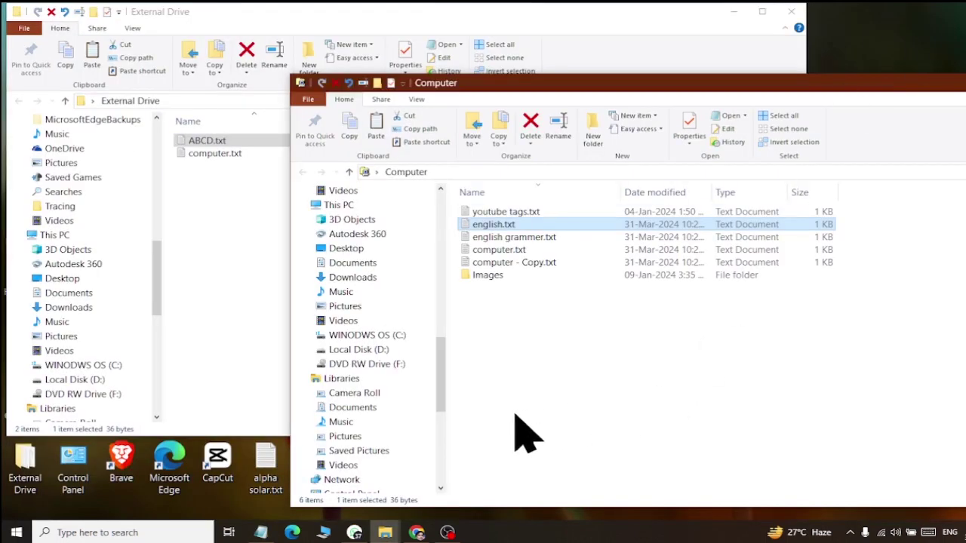
Step: Create a new text document named Pak Study in the Computer folder
right_click(514, 414)
mouse_move(549, 385)
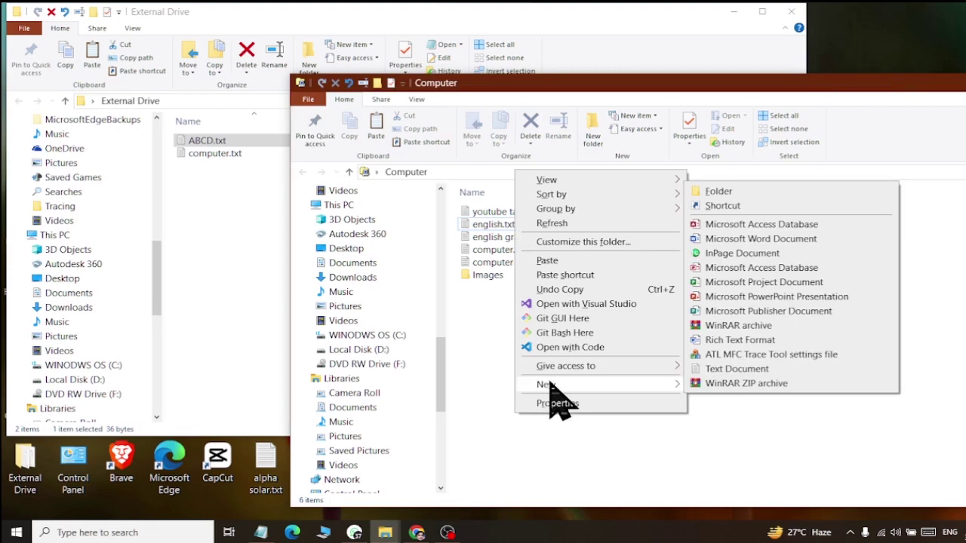
click(787, 368)
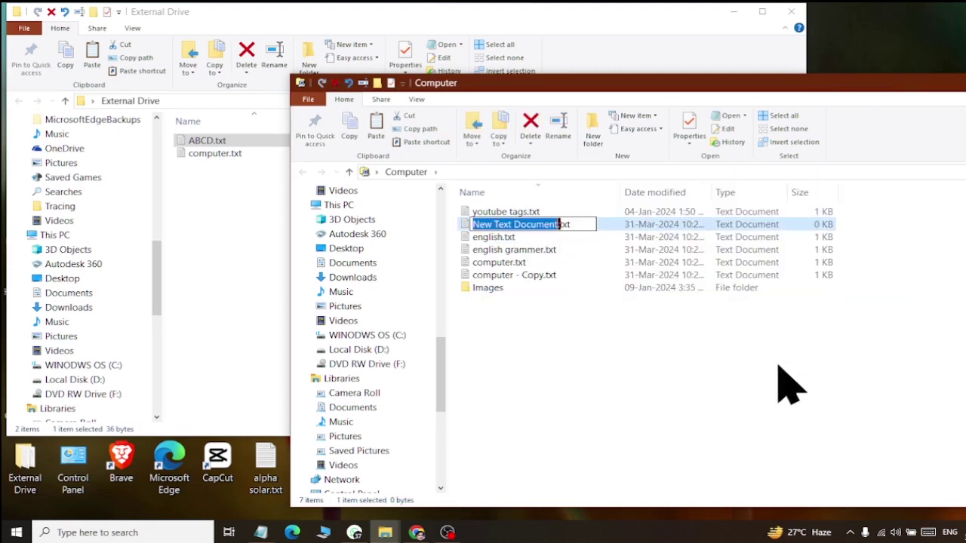
text(Pak Study)
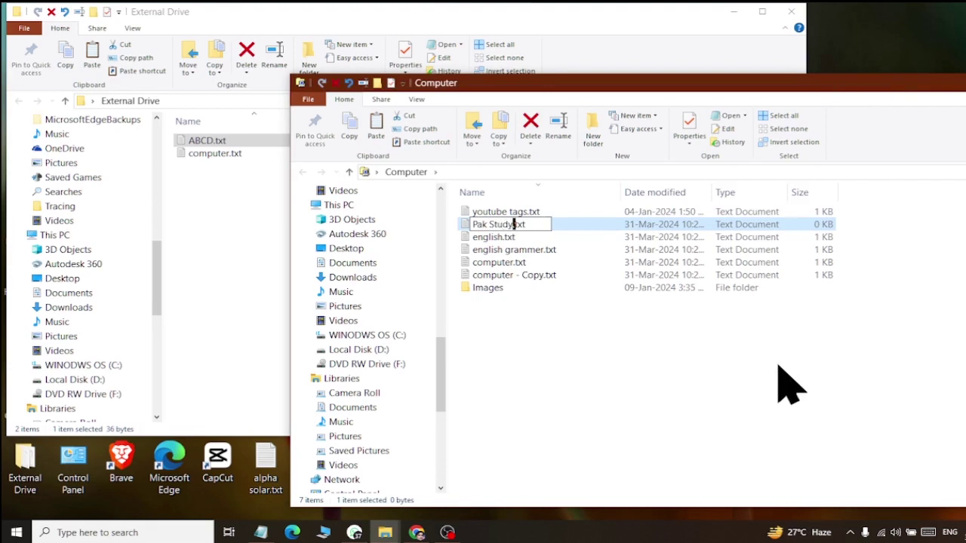
key(Return)
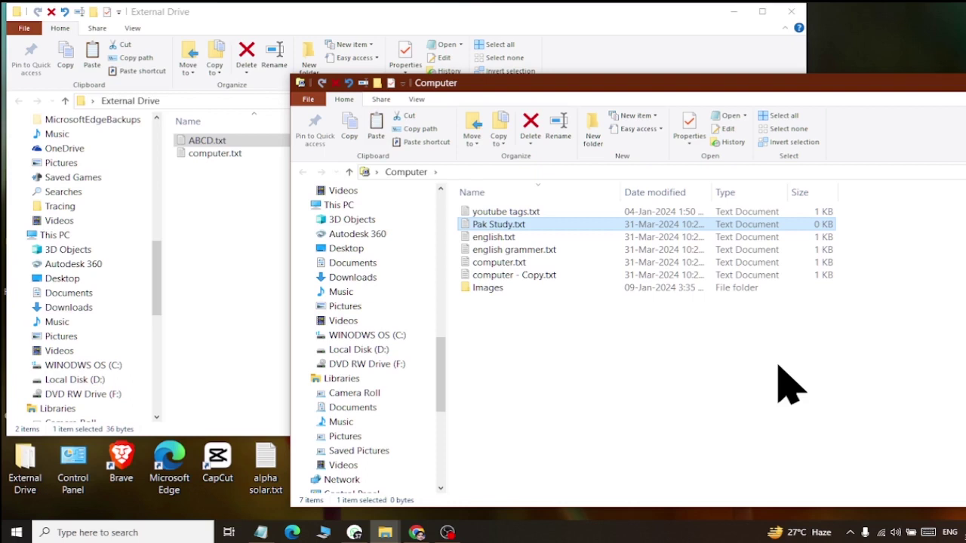
Step: Open computer.txt, start a new document from within it, and write "Keybaord is an input device."
double_click(494, 262)
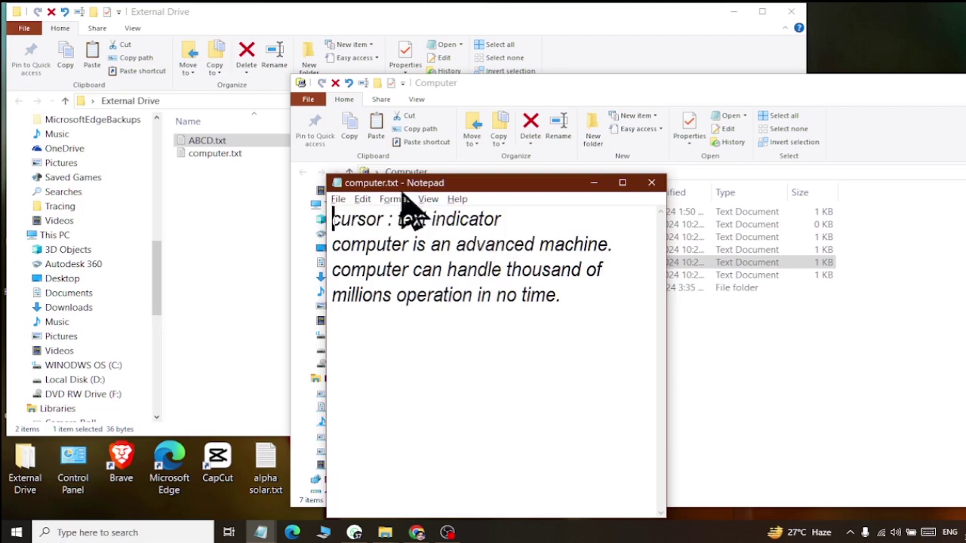
click(336, 200)
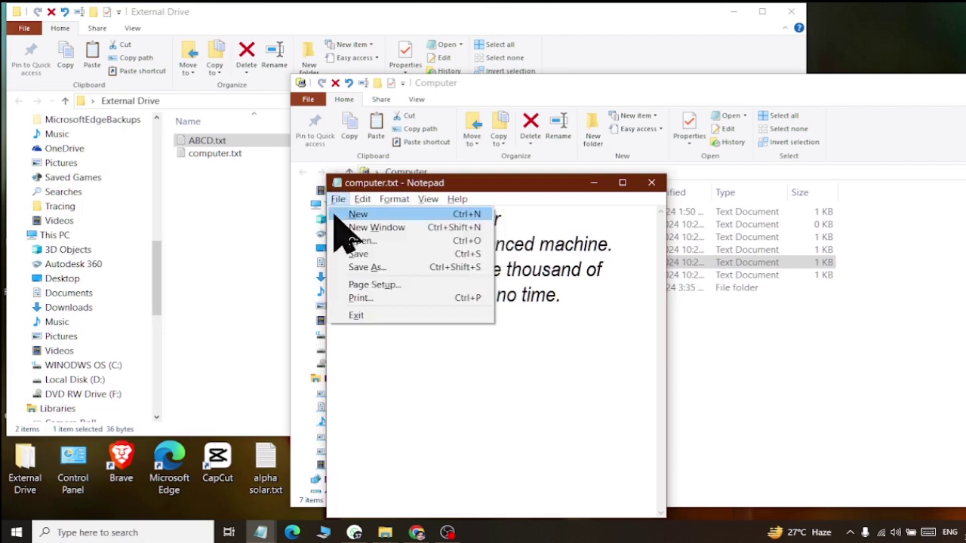
click(354, 215)
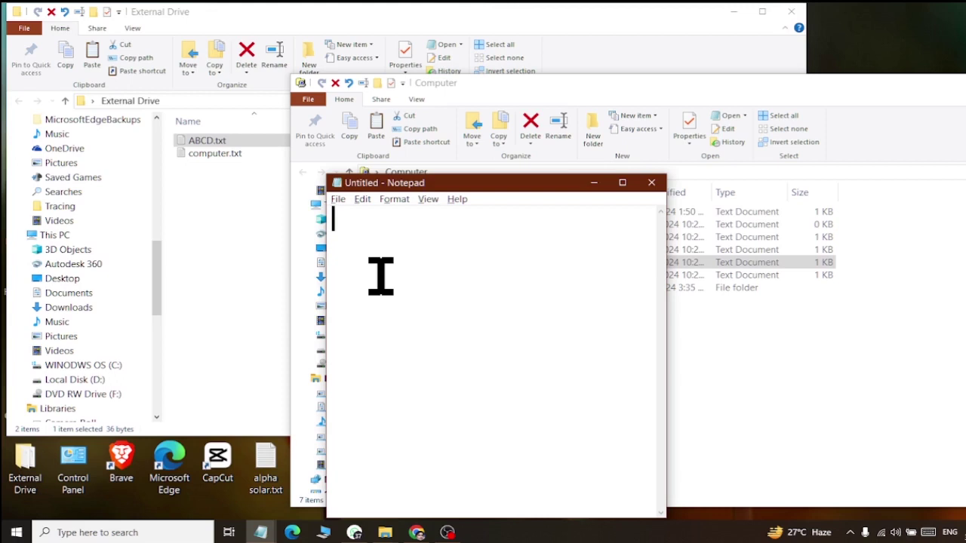
text(Keyb)
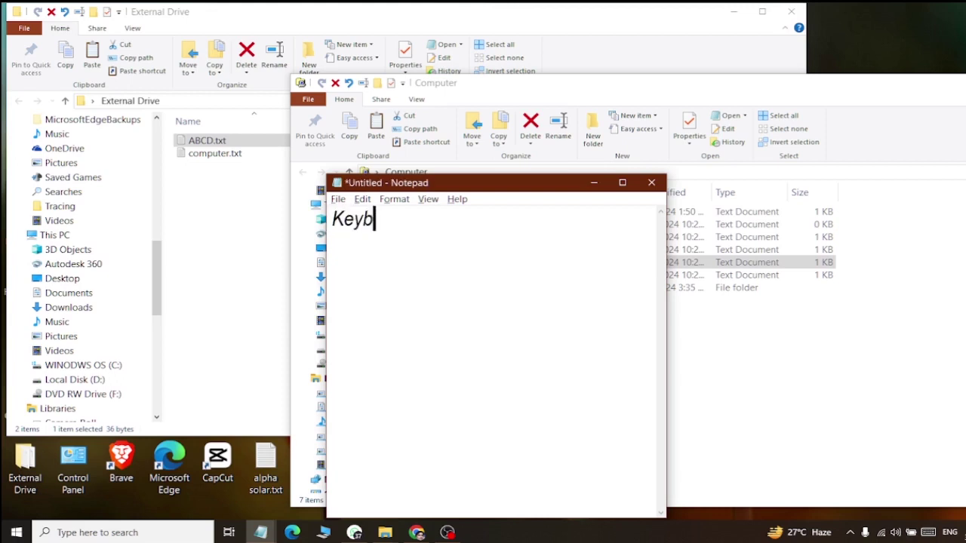
text(aord is an inp)
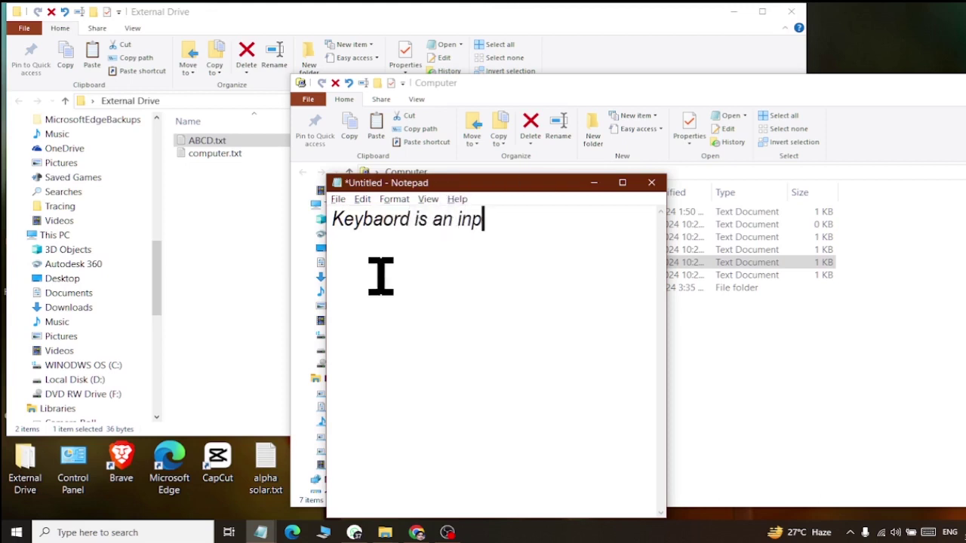
text(ut device.)
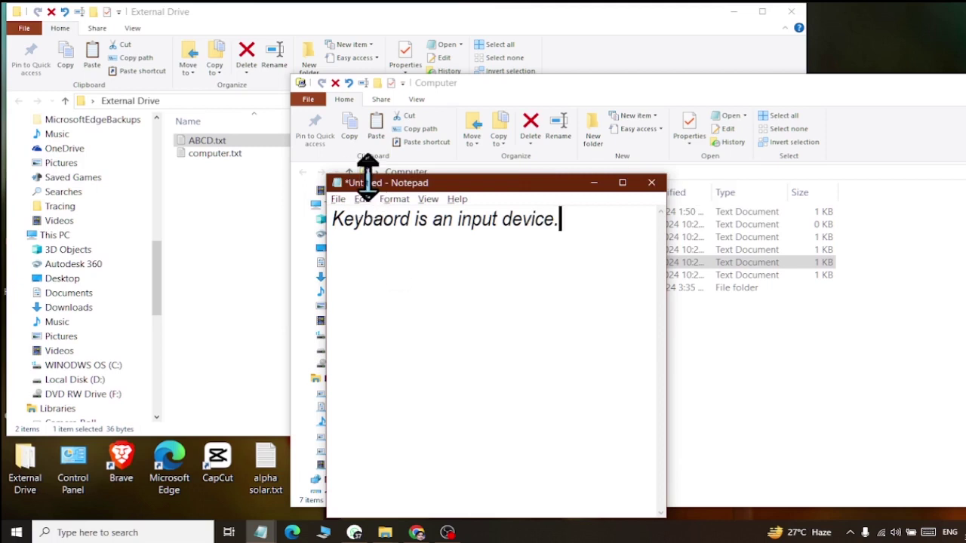
Step: Save the new document as "Keybaord" in the Computer folder on the desktop, and close it
click(339, 200)
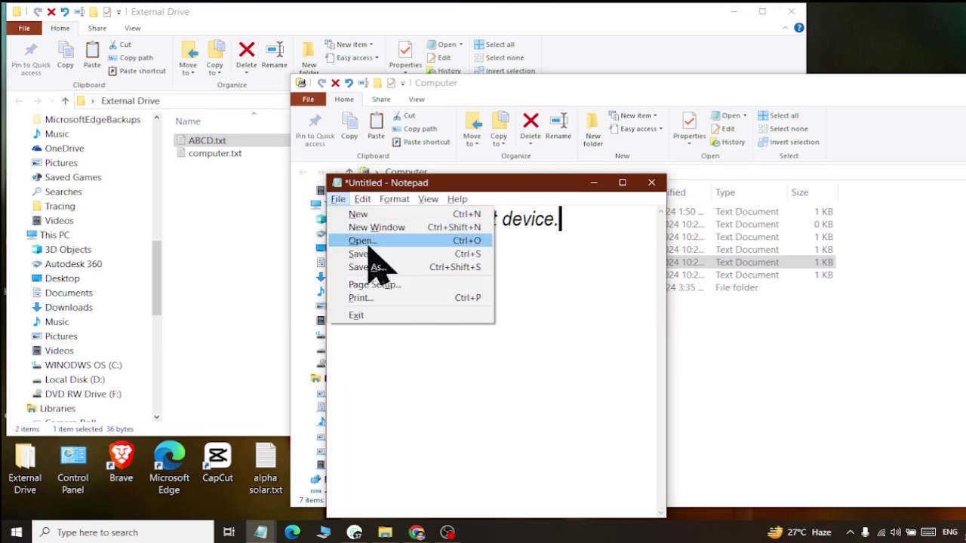
click(372, 267)
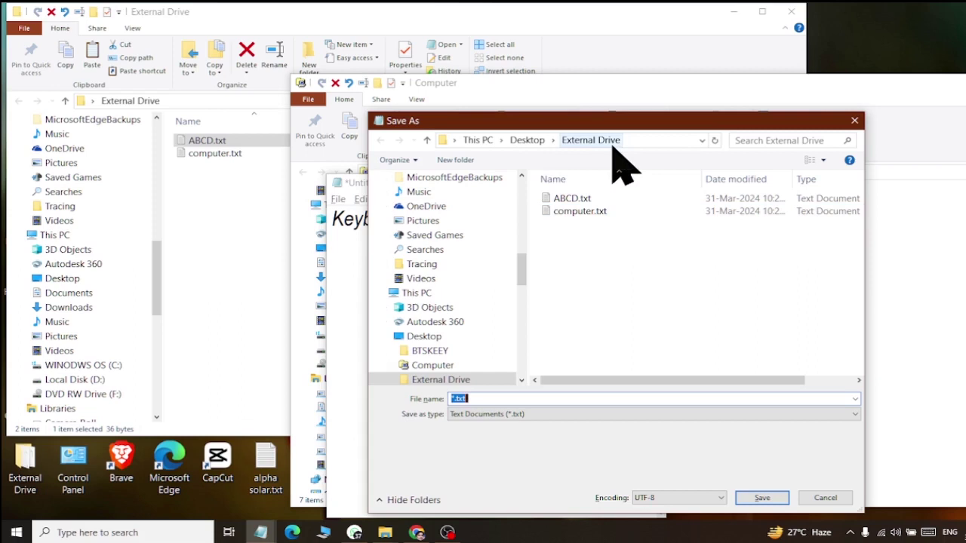
click(526, 140)
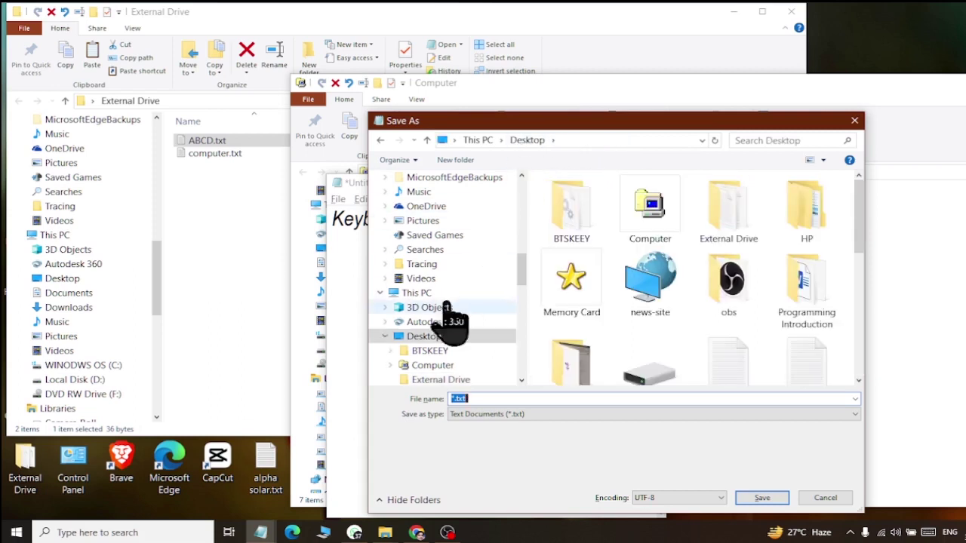
click(433, 338)
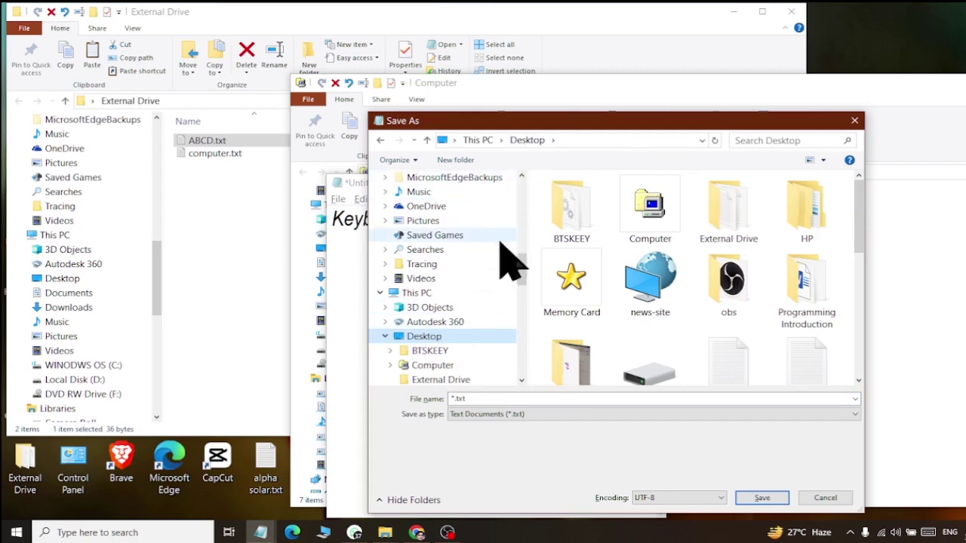
drag(525, 274, 552, 260)
double_click(626, 218)
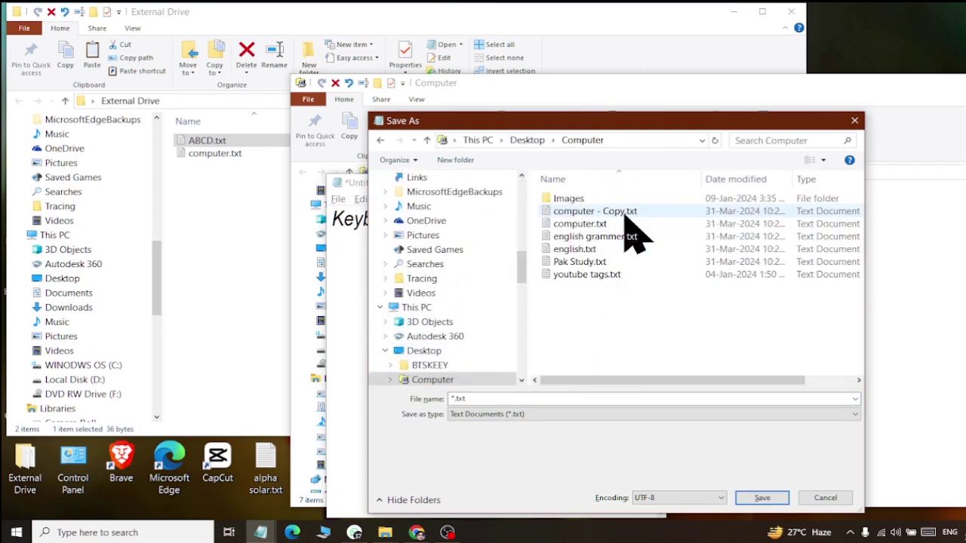
click(501, 400)
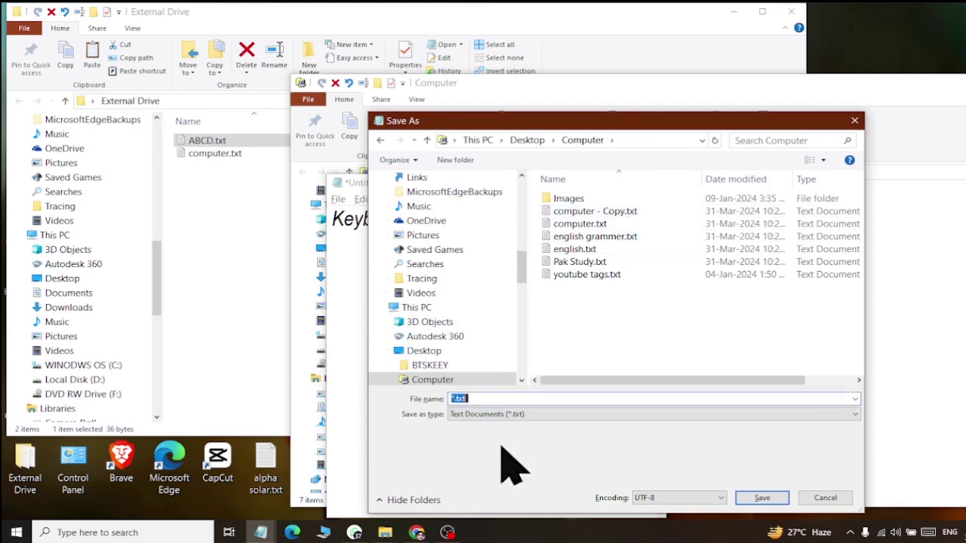
text(Keyb)
text(aord)
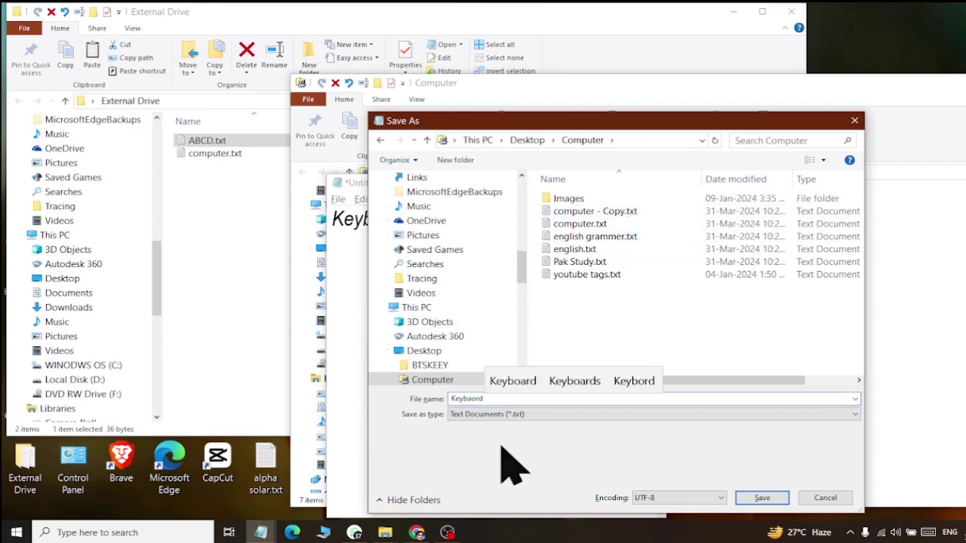
click(761, 499)
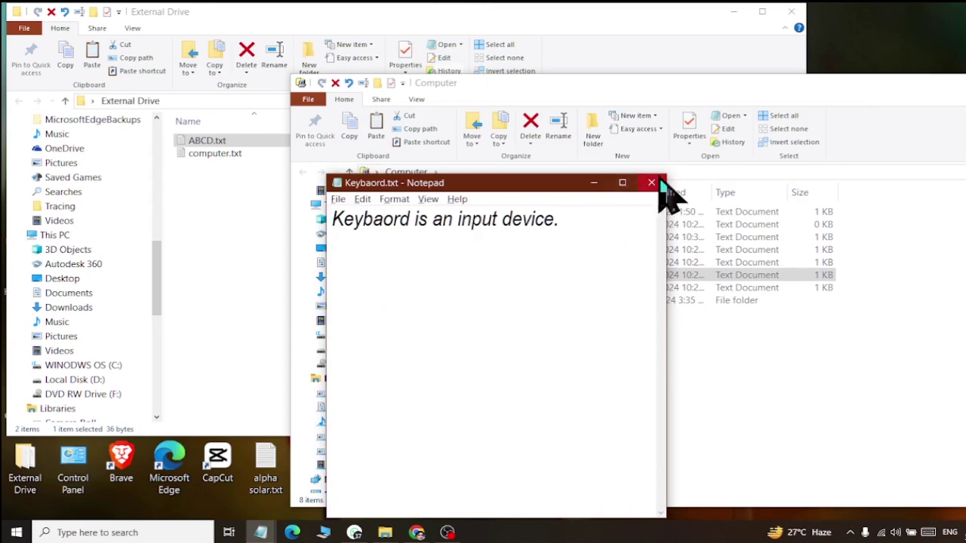
click(651, 182)
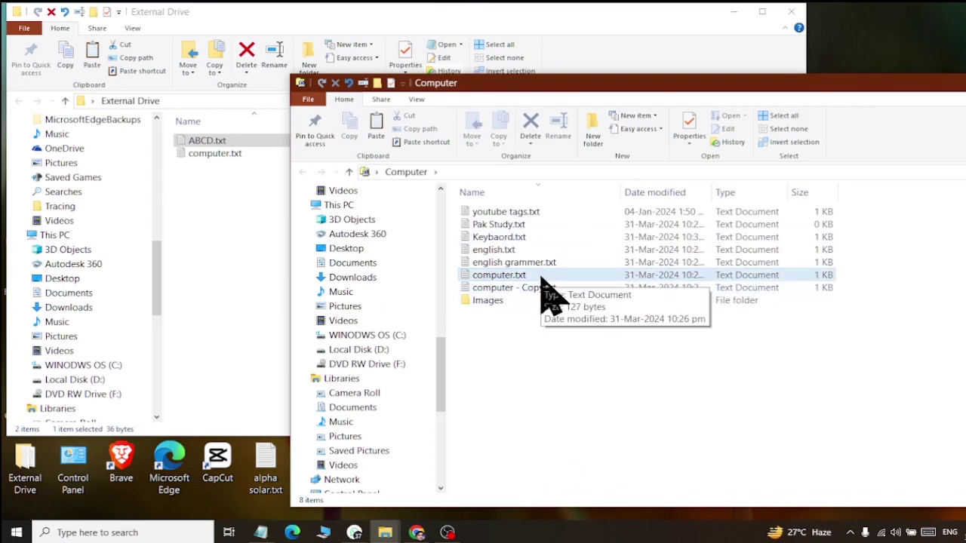
Step: Open computer.txt from the Computer folder in a maximized window and add the heading "FONTS:" below the existing text, after a blank line
double_click(537, 276)
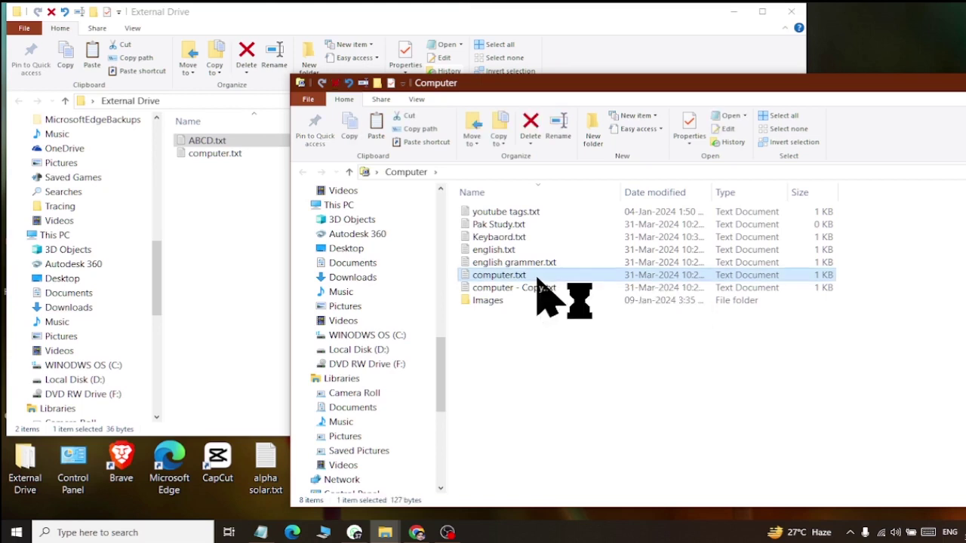
click(622, 183)
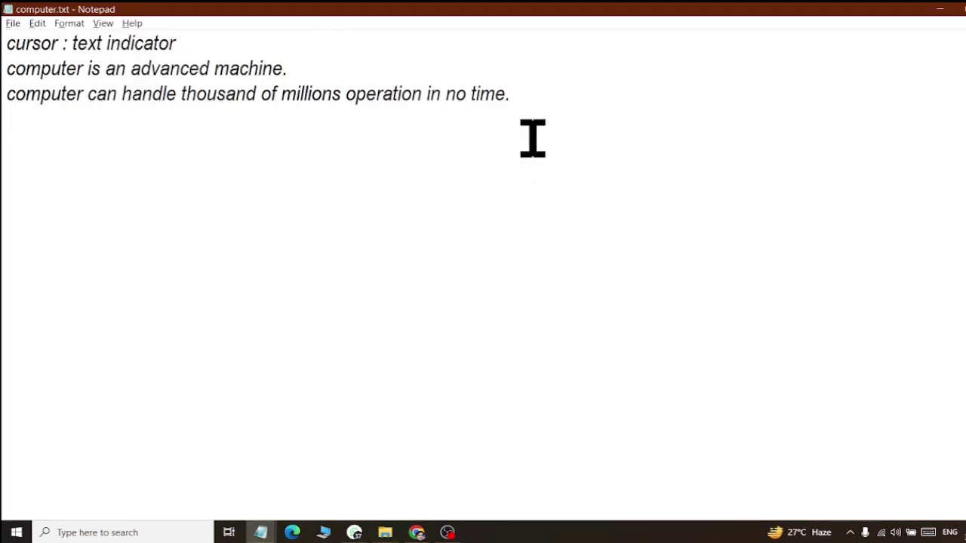
key(ctrl+End)
key(Return)
key(Return)
text(FONTS:)
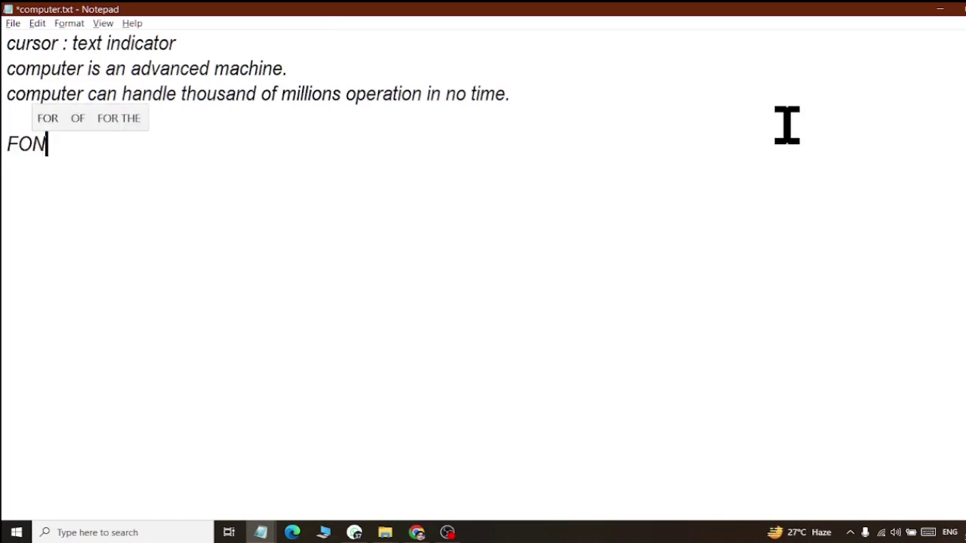
Step: Write the indented line "are the writing styles" under the FONTS: heading
key(Return)
key(Tab)
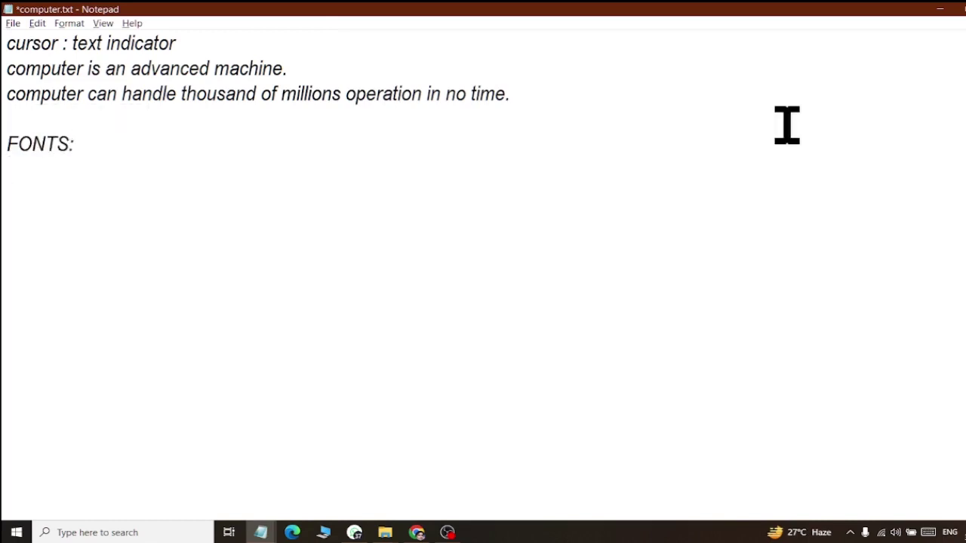
text(are the )
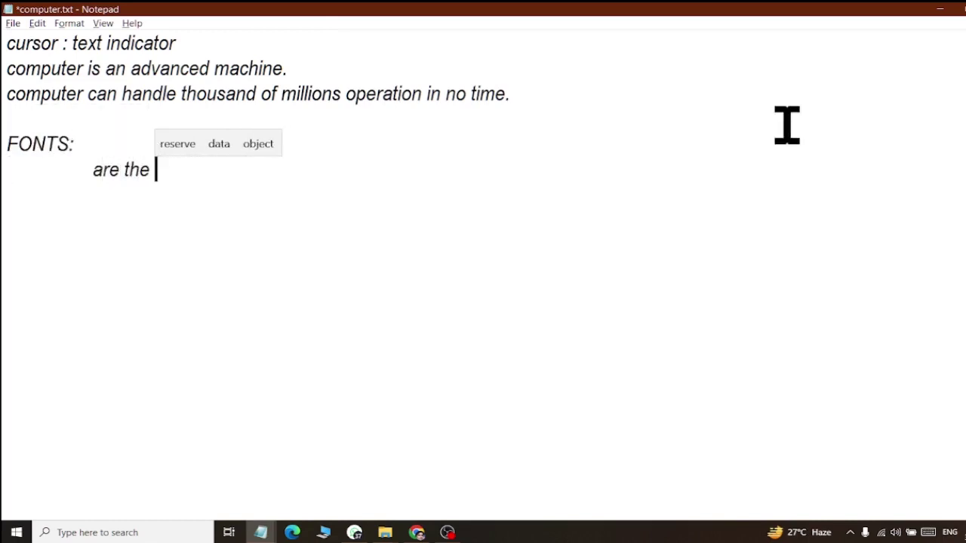
text(writing)
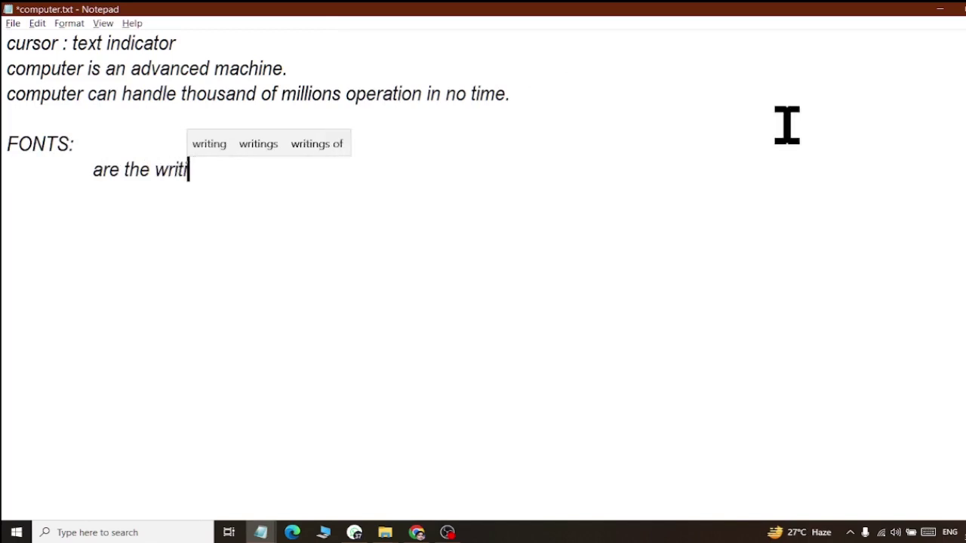
text( style)
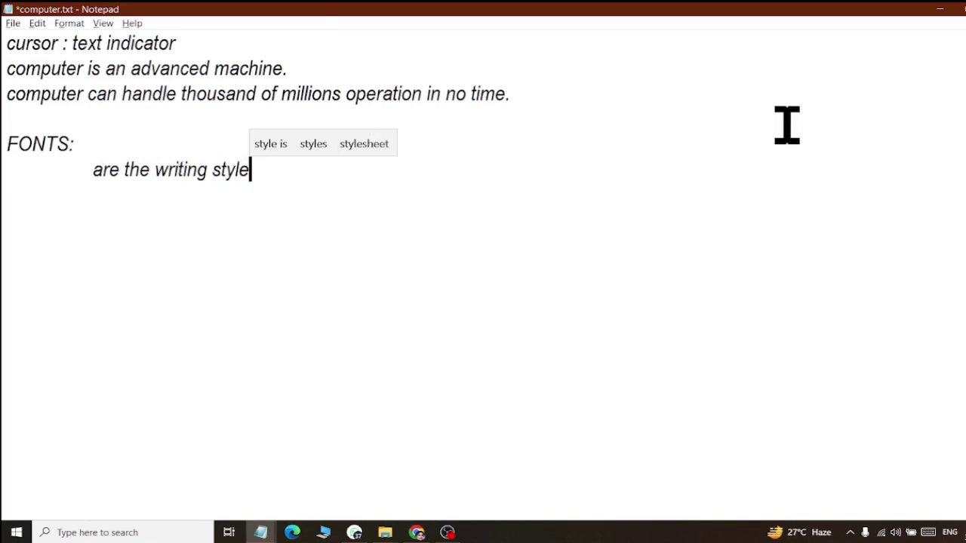
text(s)
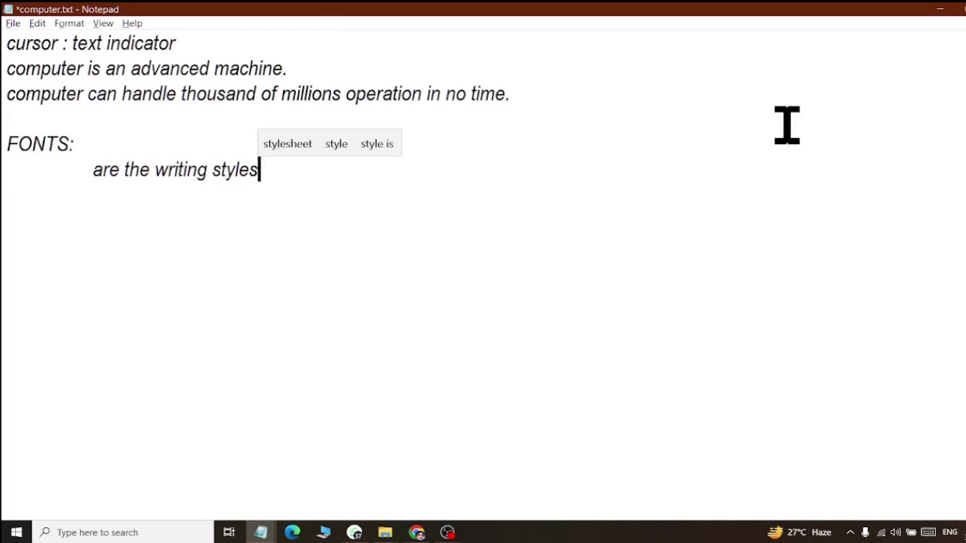
drag(9, 68, 289, 69)
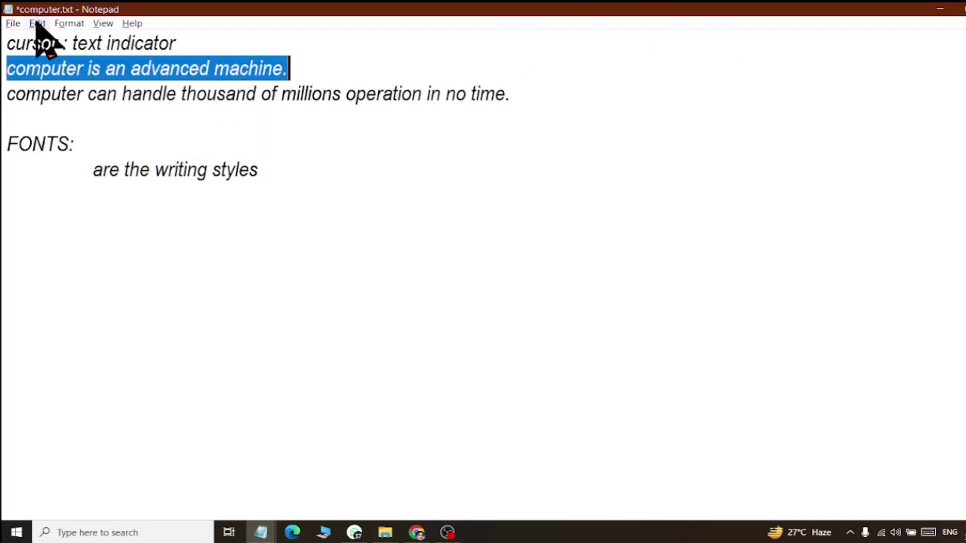
double_click(98, 10)
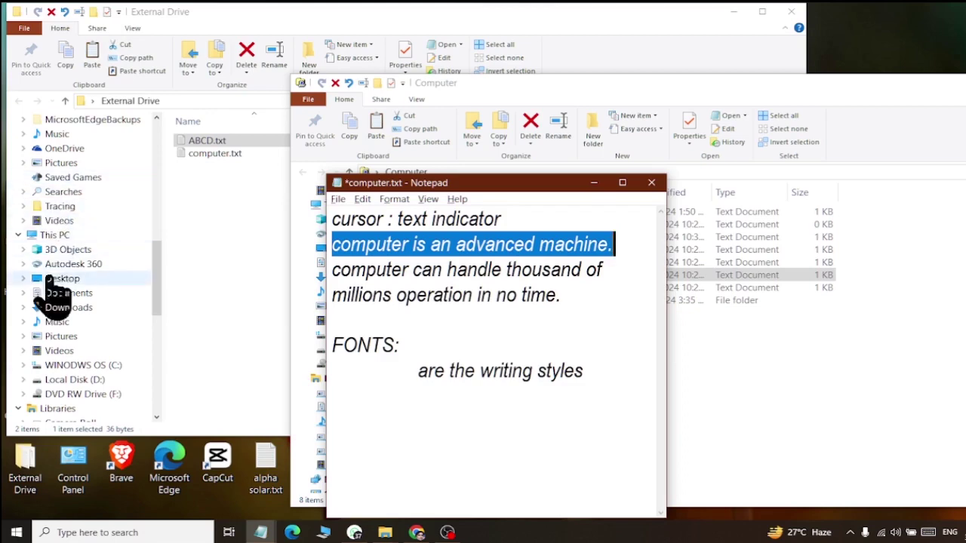
click(622, 183)
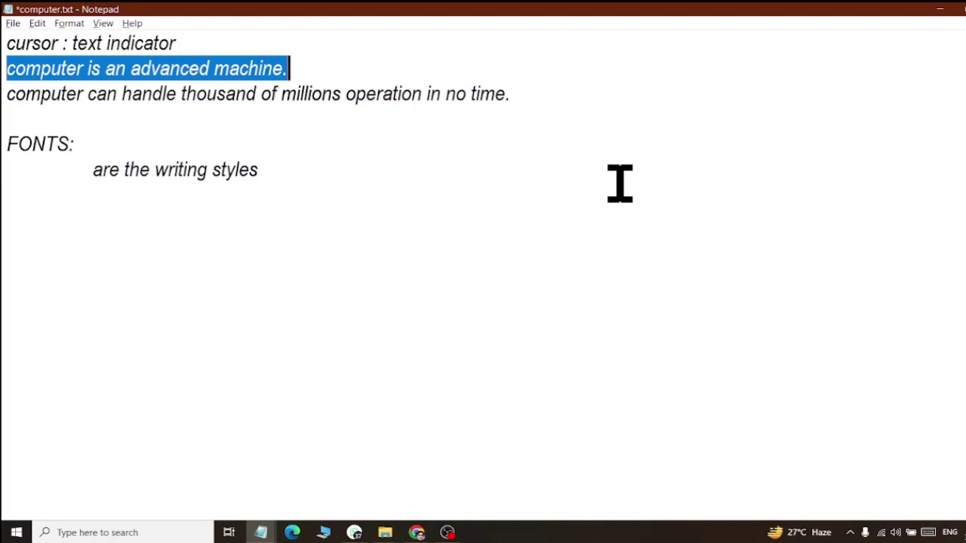
click(349, 171)
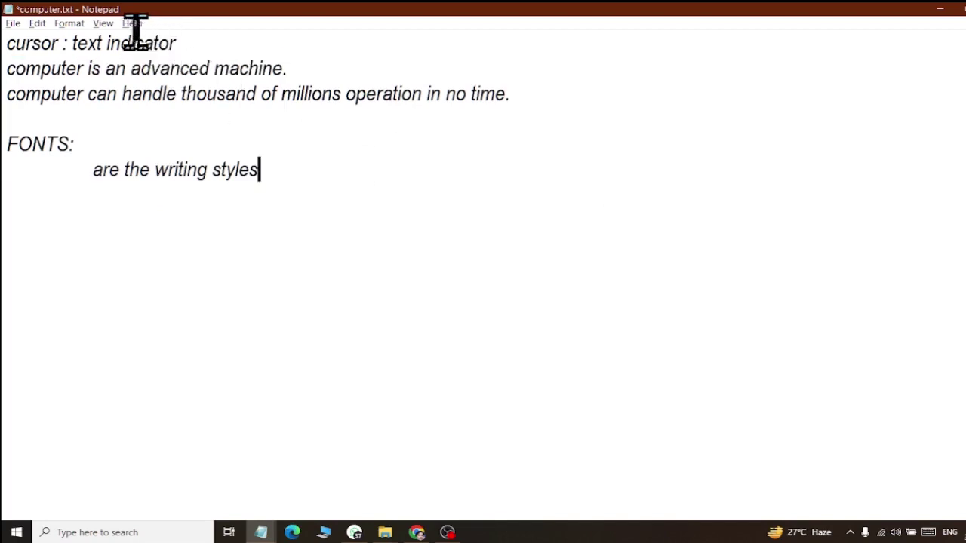
Step: Open the font settings for the document, browse the available fonts, and preview GothicG and Giddyup Std
click(66, 25)
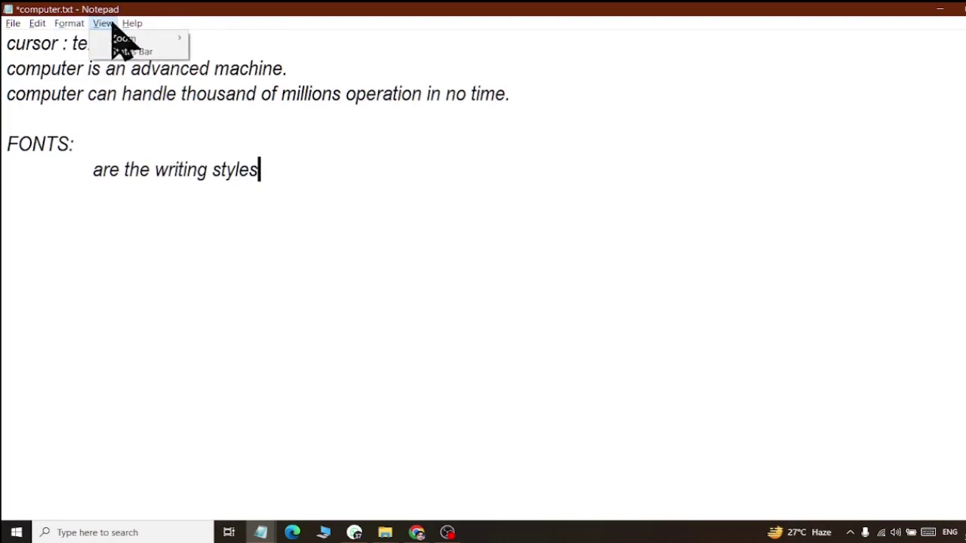
click(112, 53)
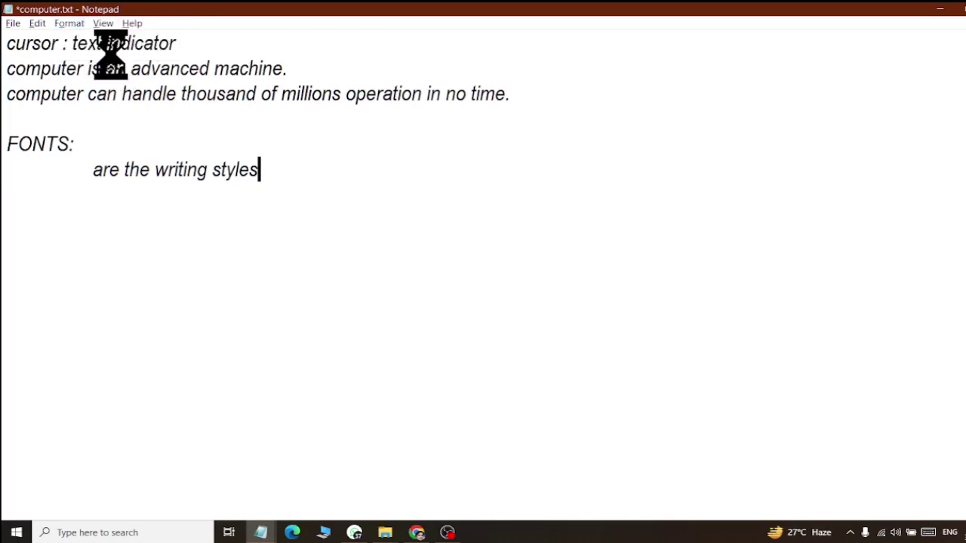
drag(174, 113, 699, 141)
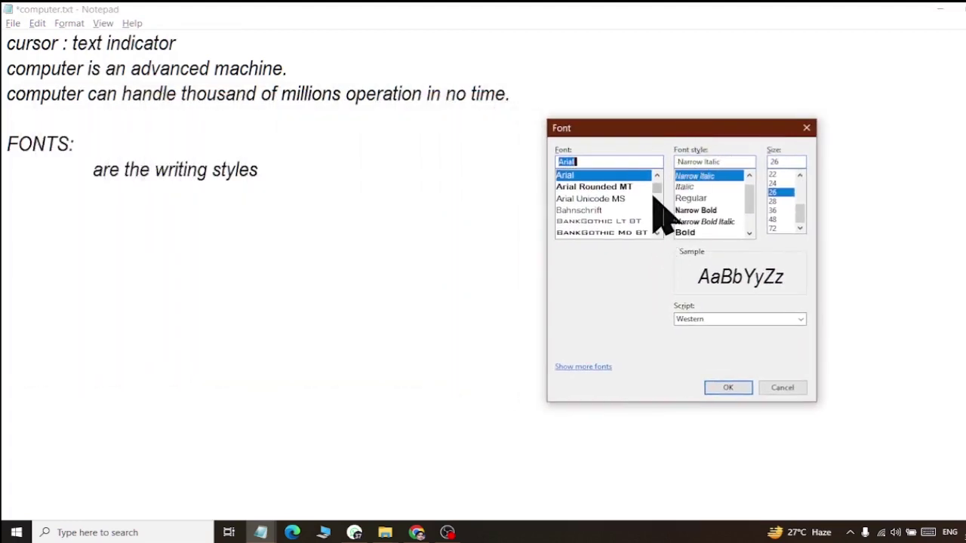
mouse_move(657, 188)
mouse_down()
mouse_move(656, 220)
mouse_move(661, 189)
mouse_up()
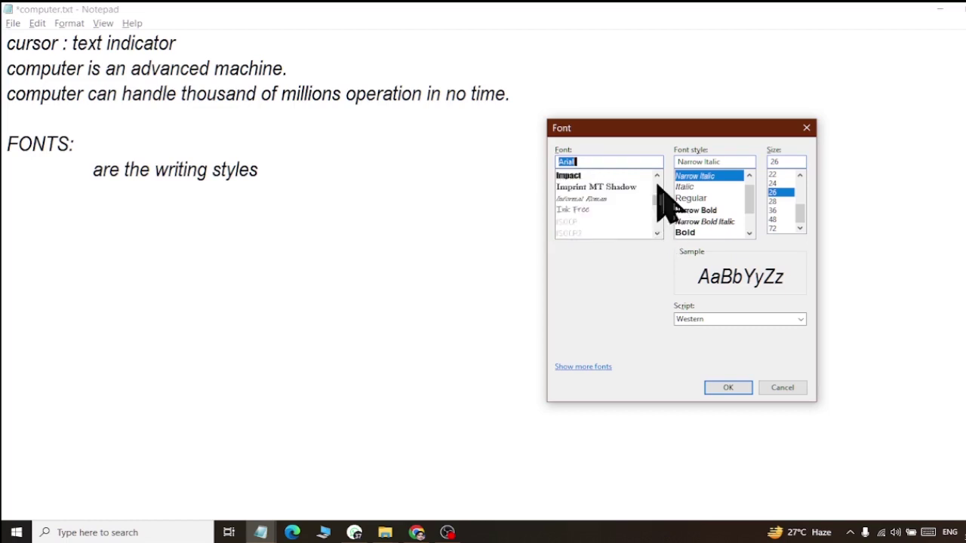
scroll(658, 190, up, 3)
scroll(658, 189, up, 2)
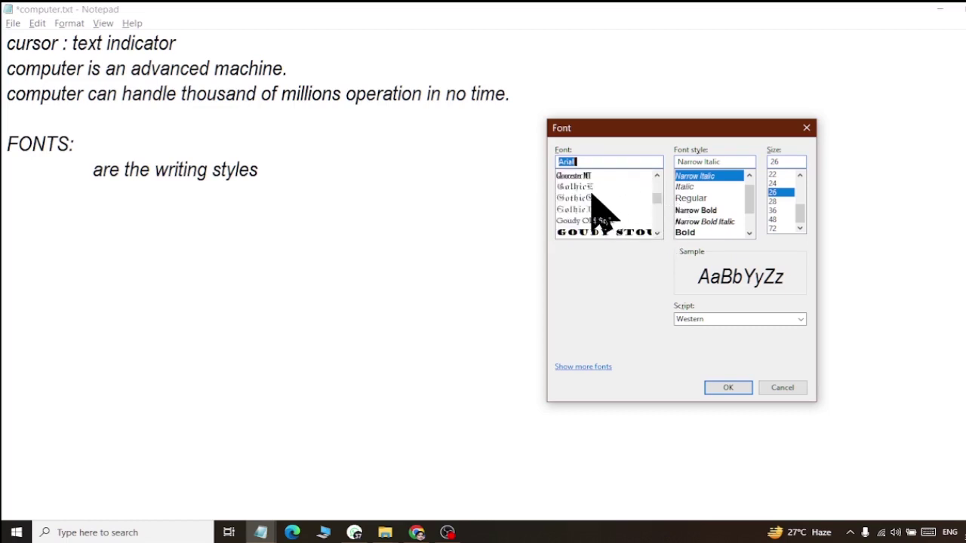
click(596, 197)
scroll(658, 188, up, 2)
click(612, 186)
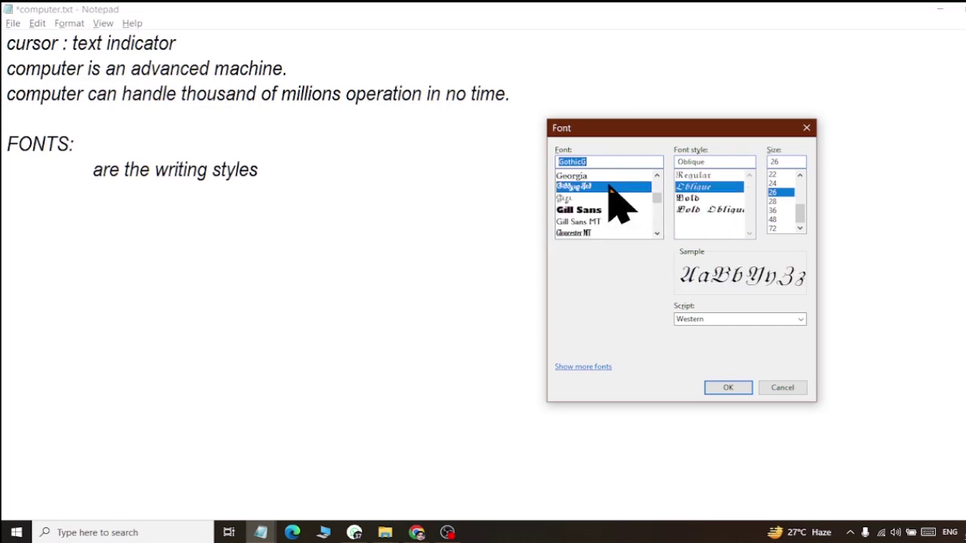
Step: Choose Forte as the document's font
scroll(655, 188, up, 2)
scroll(654, 181, up, 2)
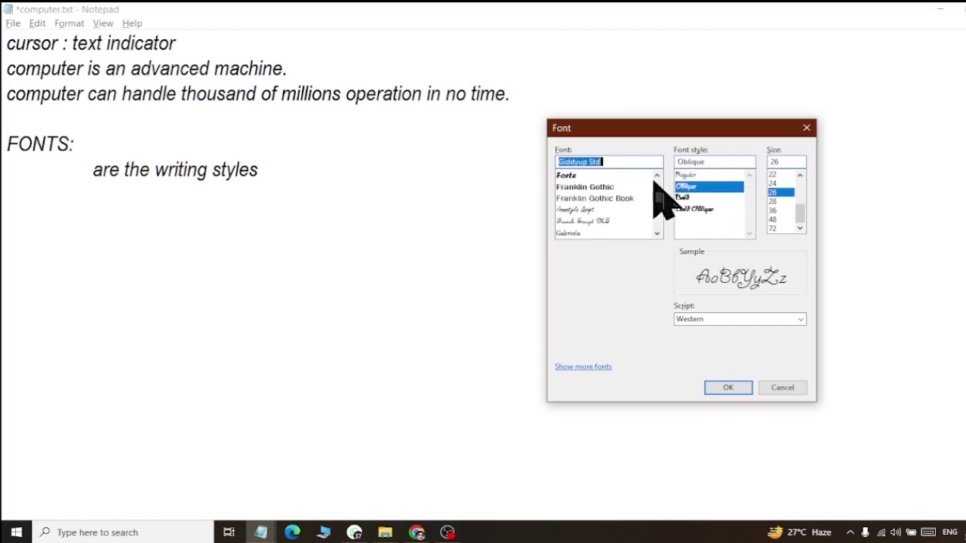
click(612, 187)
click(608, 175)
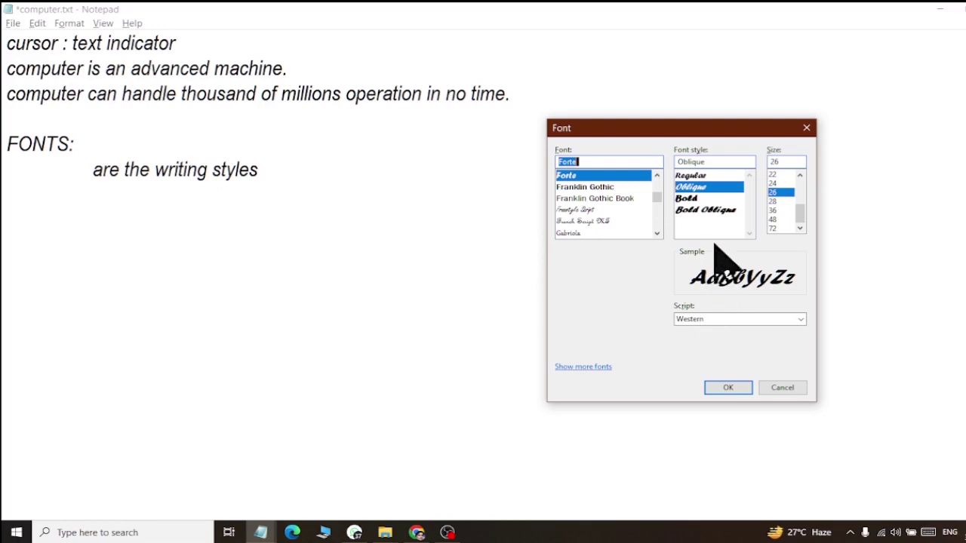
Step: Compare the Regular, Oblique and Bold styles of the Forte font, and set the font style to Bold Oblique
drag(701, 126, 326, 166)
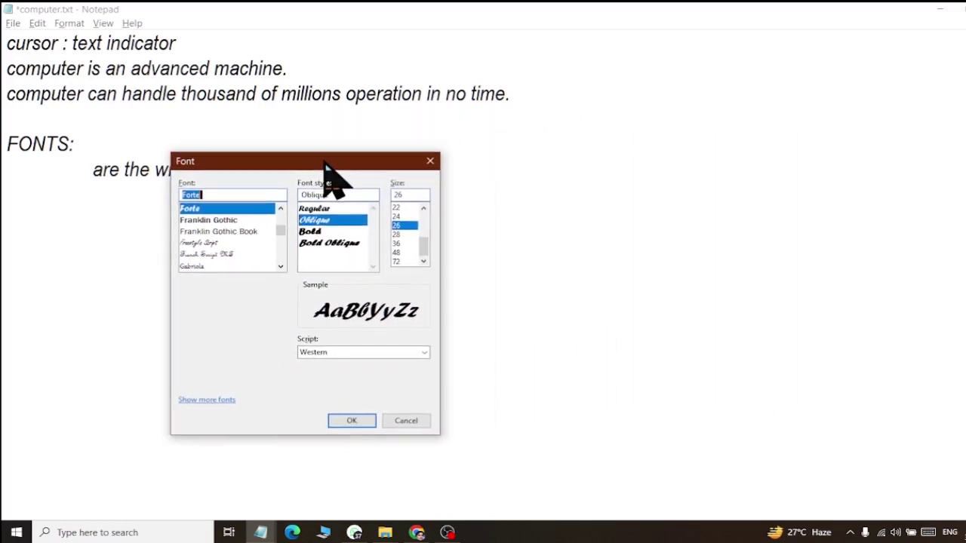
click(334, 211)
click(336, 220)
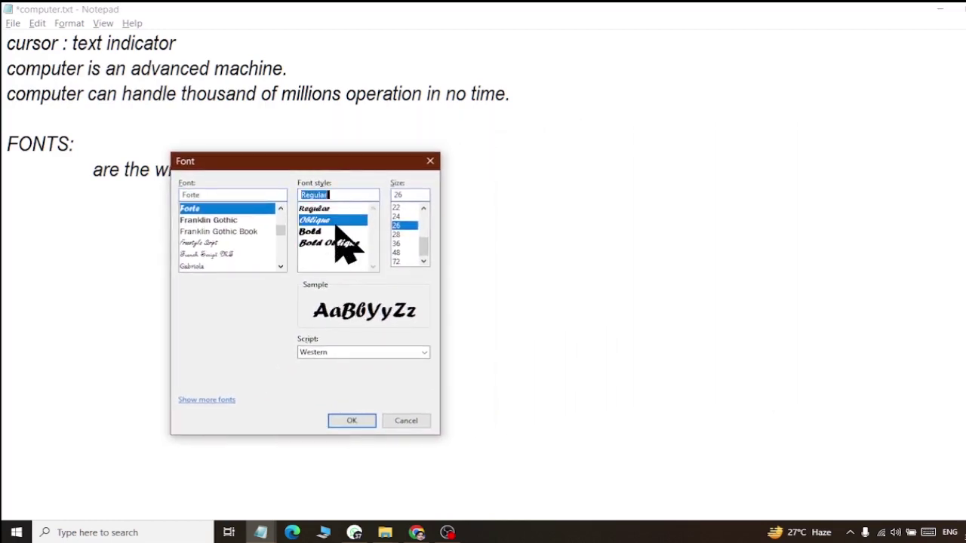
click(338, 210)
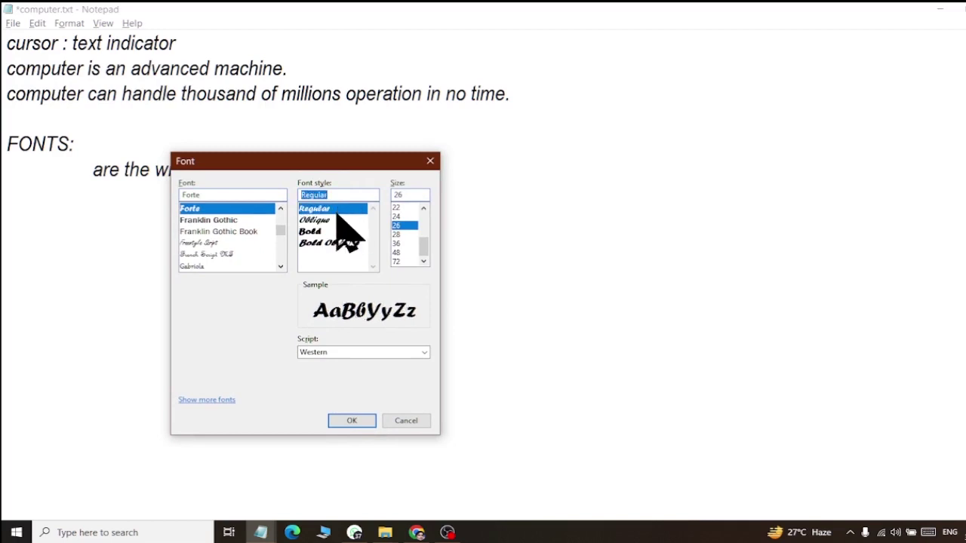
click(341, 219)
click(354, 231)
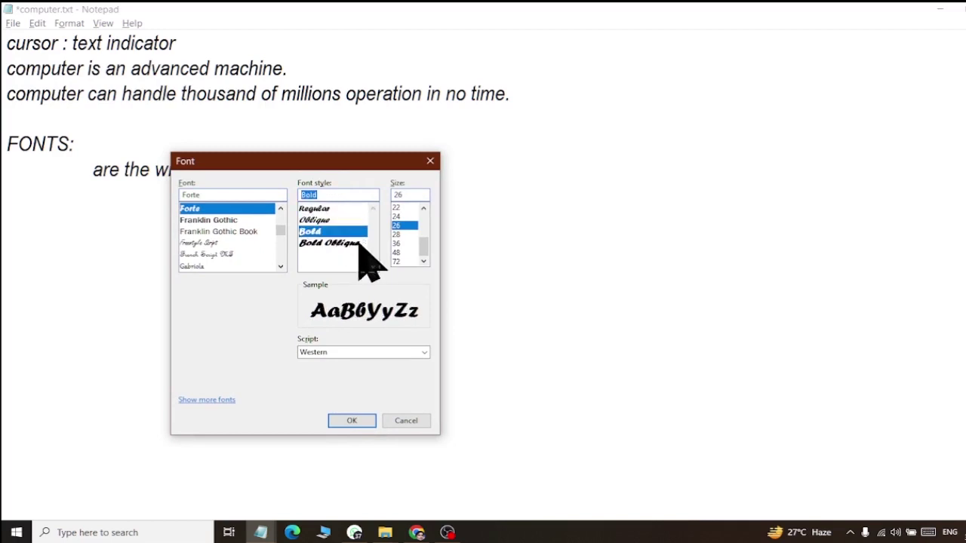
click(359, 243)
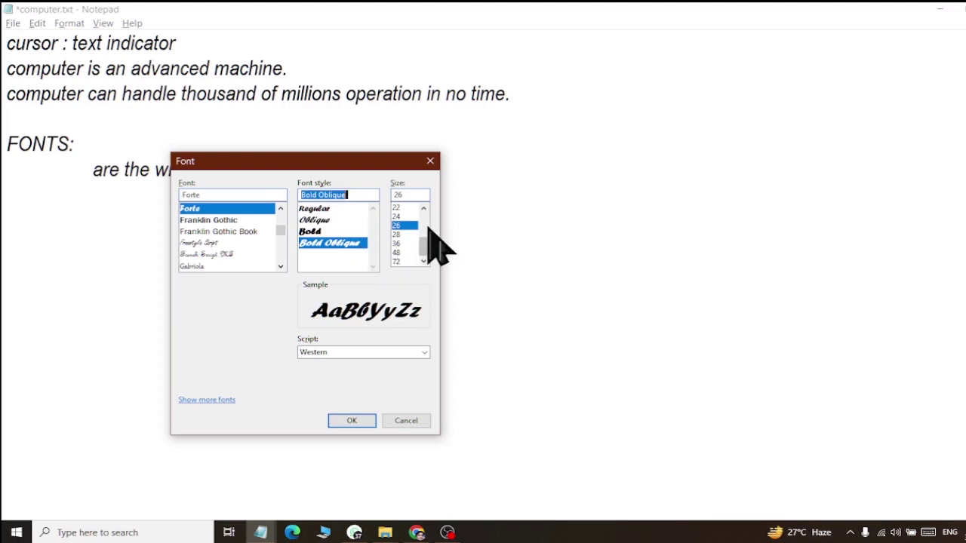
Step: Preview the font at size 8, and set the font size to 10
drag(424, 245, 425, 208)
click(396, 208)
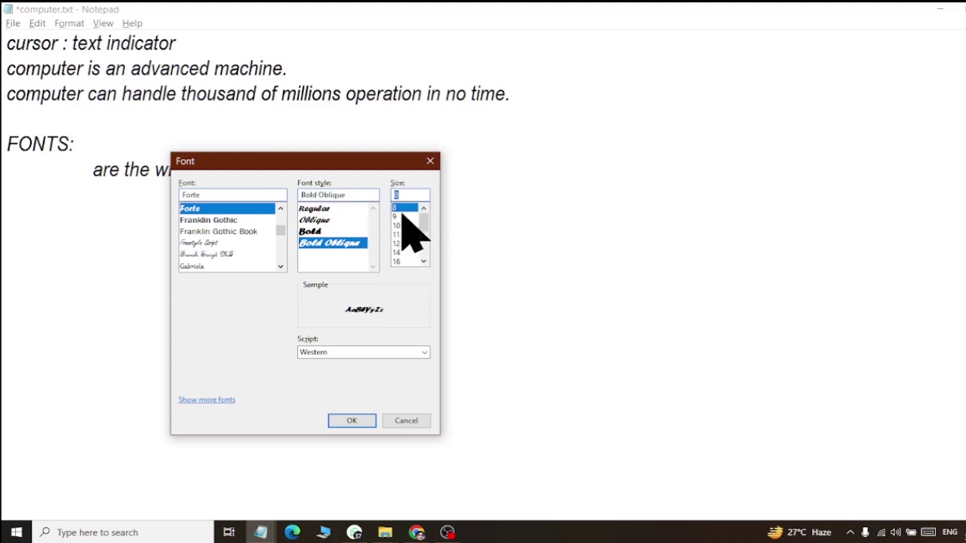
click(403, 225)
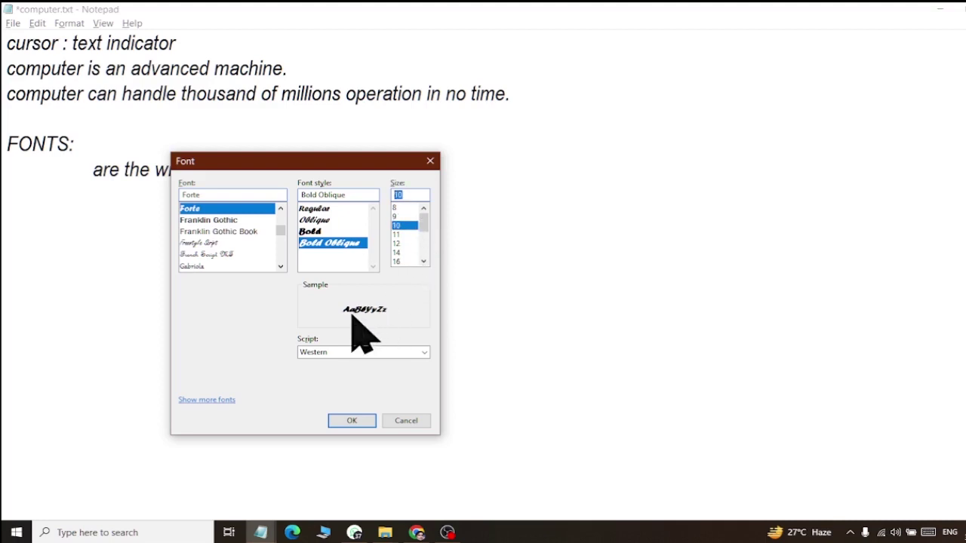